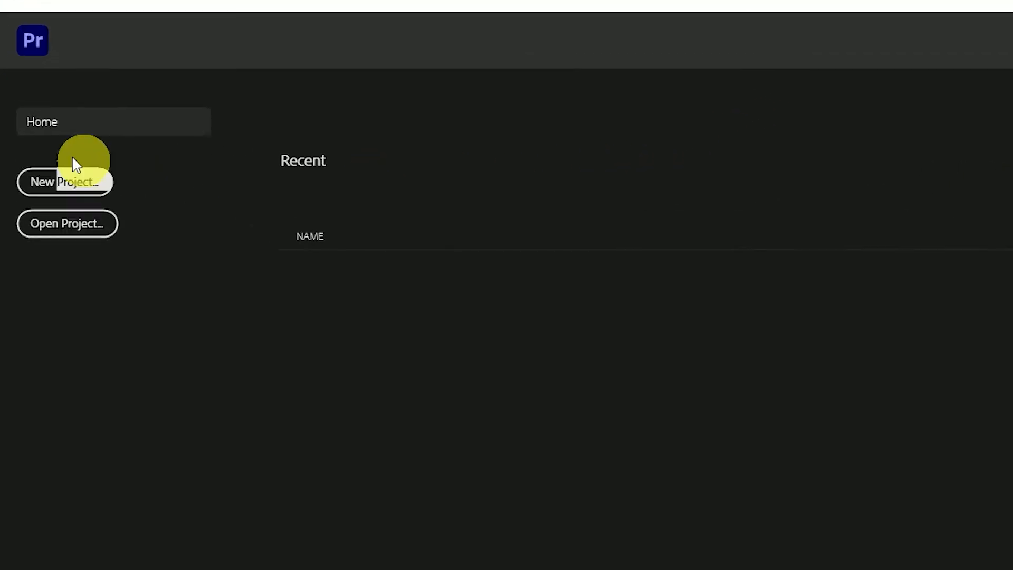
Step: Start a new project and name it Test
{"action": "left_click", "coordinate": [86, 208]}
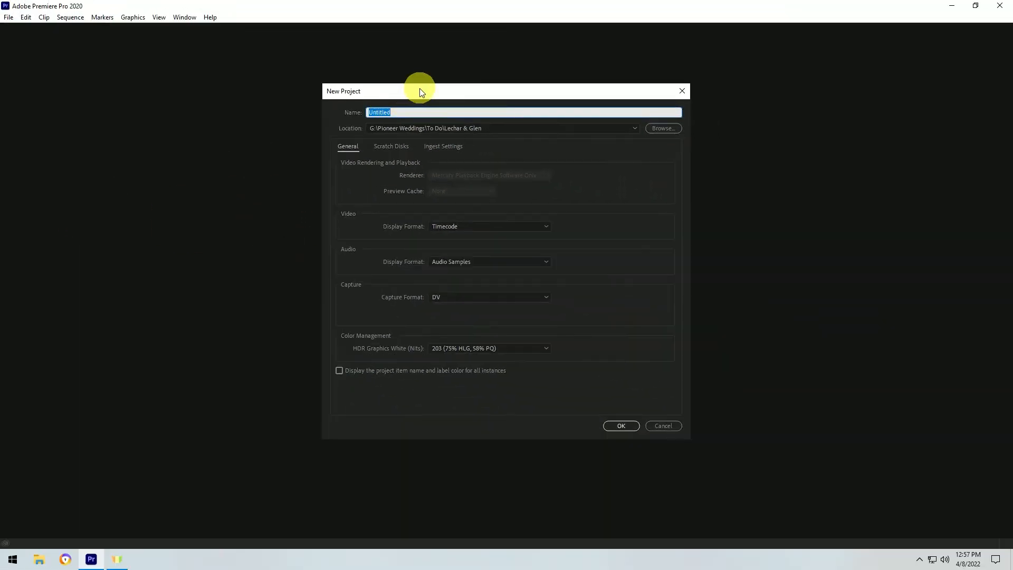
{"action": "left_click_drag", "start_coordinate": [420, 90], "coordinate": [426, 86]}
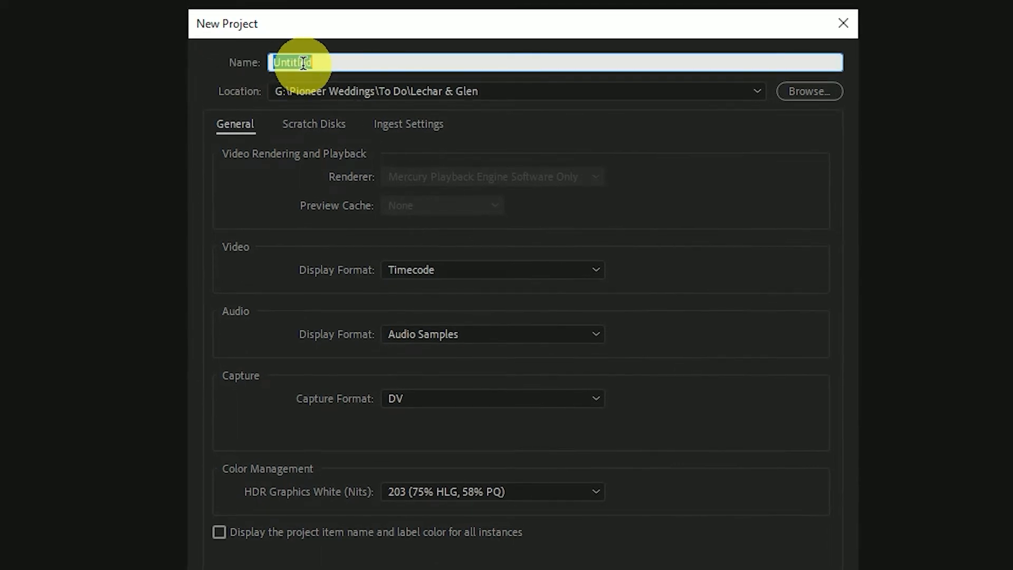
{"action": "type", "text": "Test"}
Step: Create the project in the YouTube folder on drive Weddings 1 (H:) and bring the Project panel to the front
{"action": "left_click", "coordinate": [811, 92]}
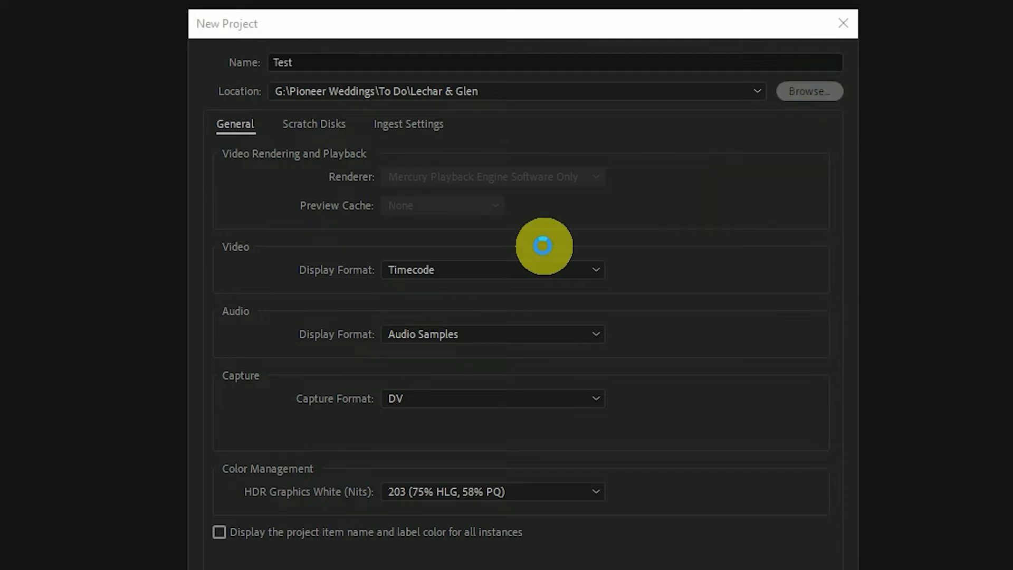
{"action": "left_click_drag", "start_coordinate": [331, 264], "coordinate": [331, 311]}
{"action": "left_click", "coordinate": [261, 270]}
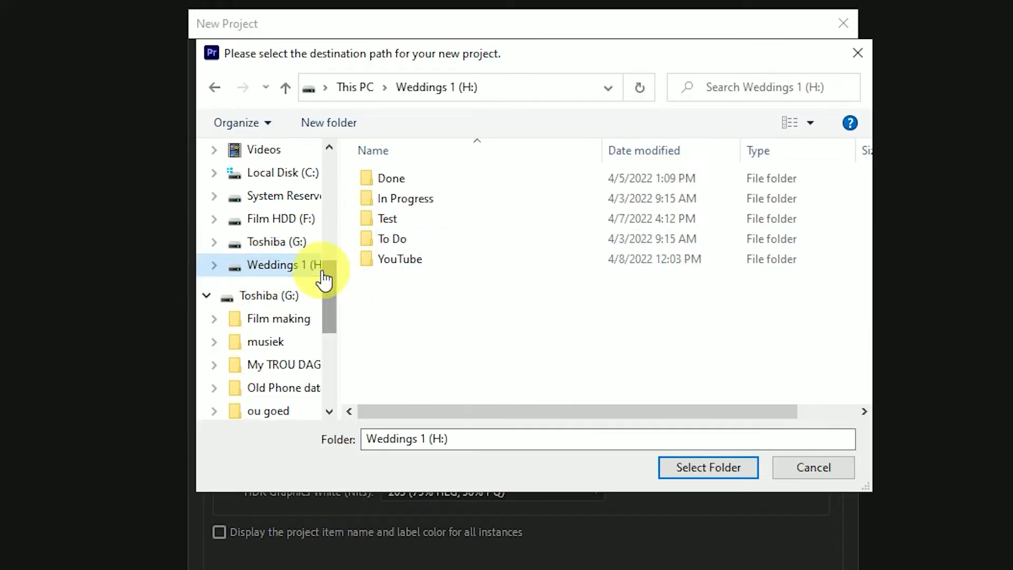
{"action": "double_click", "coordinate": [401, 264]}
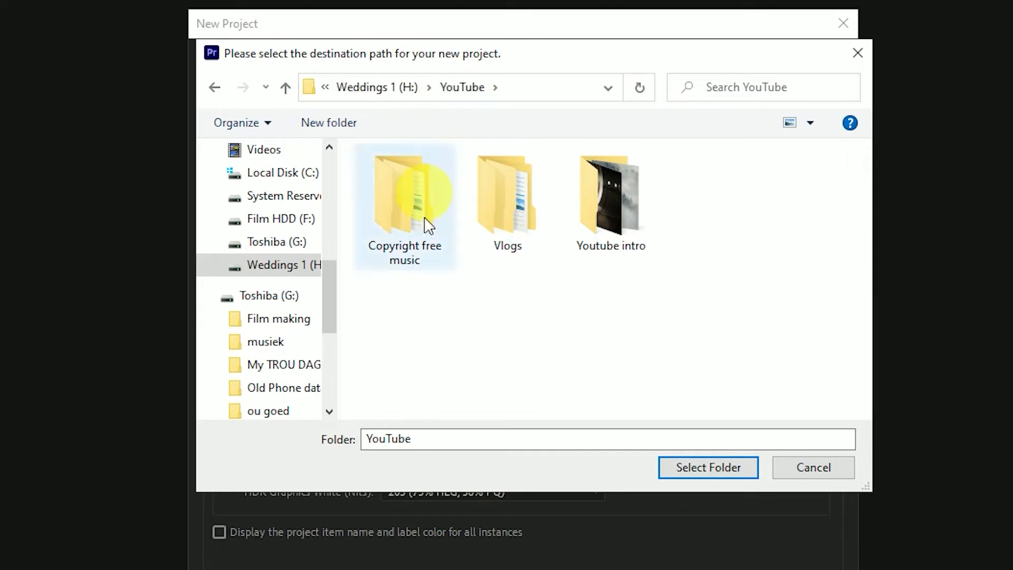
{"action": "left_click", "coordinate": [709, 471]}
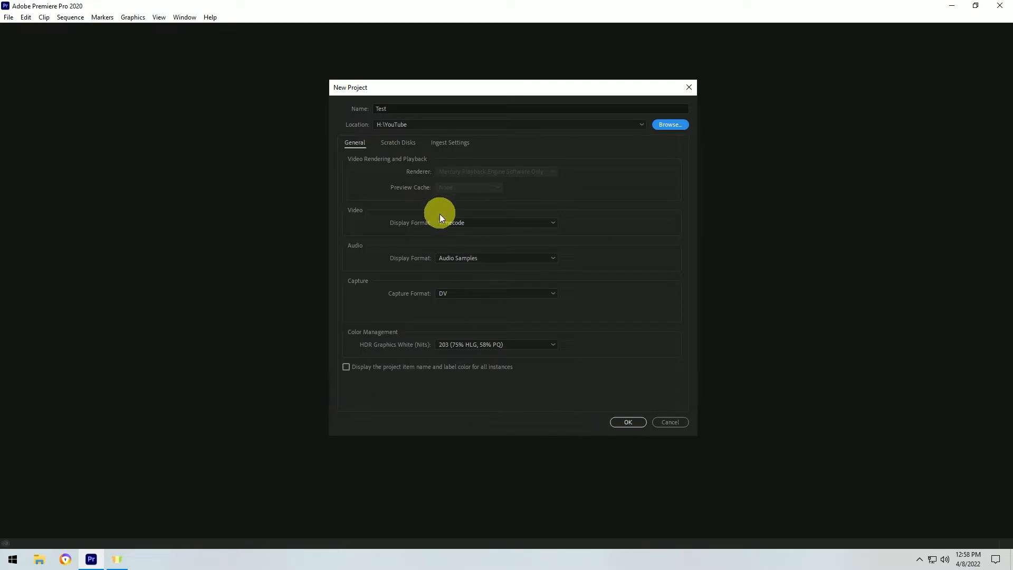
{"action": "left_click", "coordinate": [632, 420]}
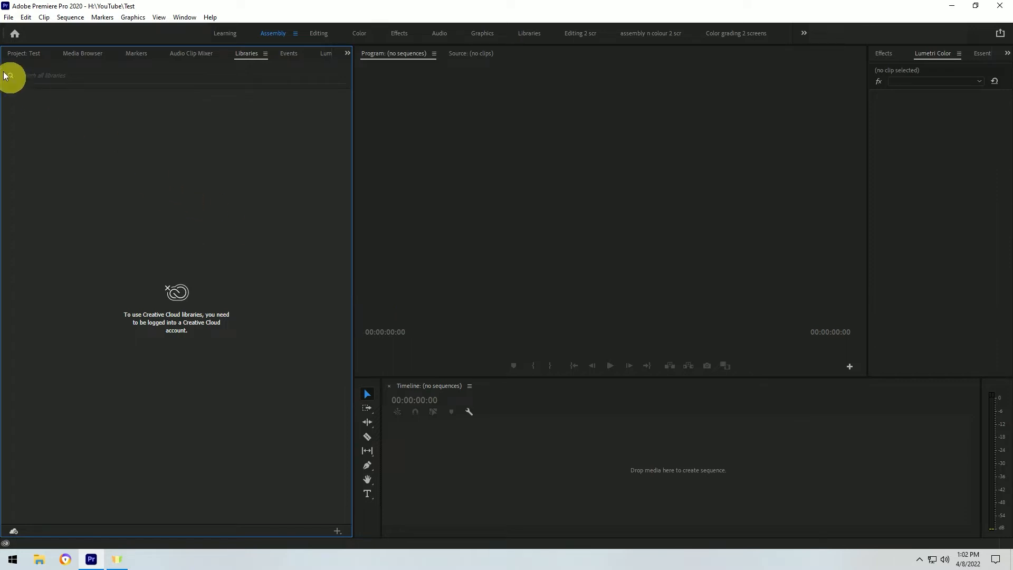
{"action": "left_click", "coordinate": [20, 53]}
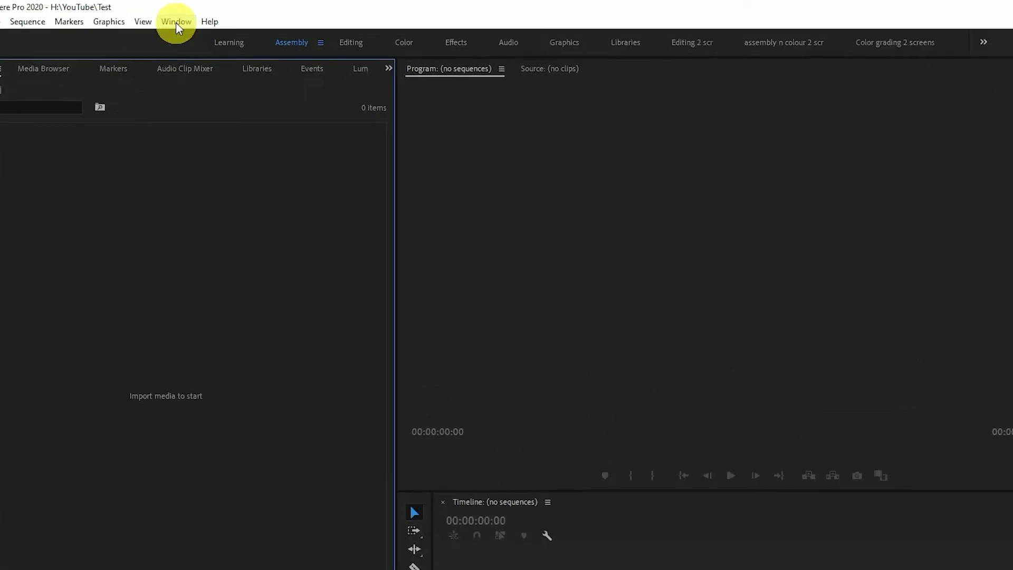
Step: Open the Essential Sound panel, try different widths for it beside the Effects panel, and close it again
{"action": "left_click", "coordinate": [184, 18]}
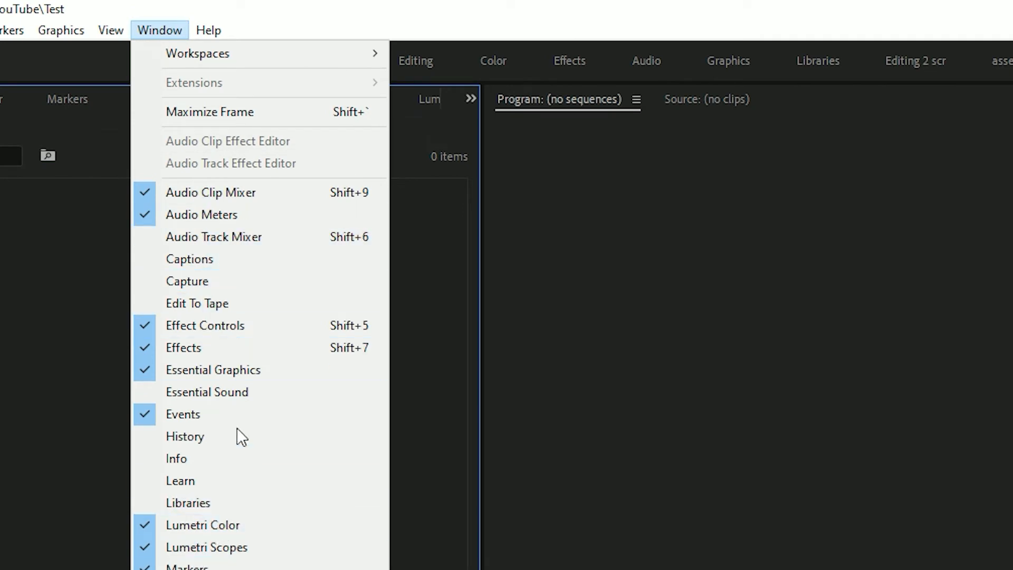
{"action": "left_click", "coordinate": [208, 393]}
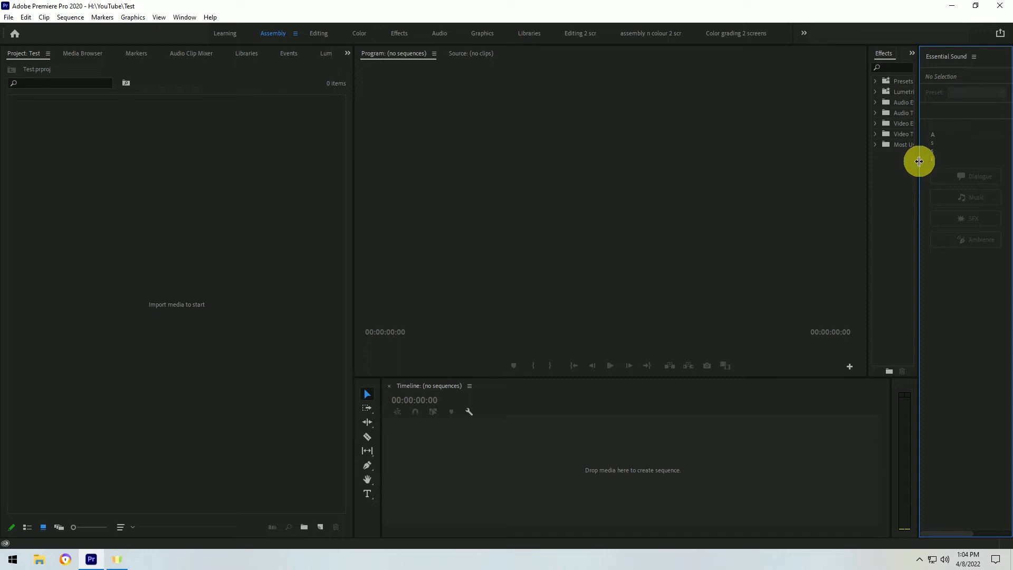
{"action": "left_click", "coordinate": [895, 163]}
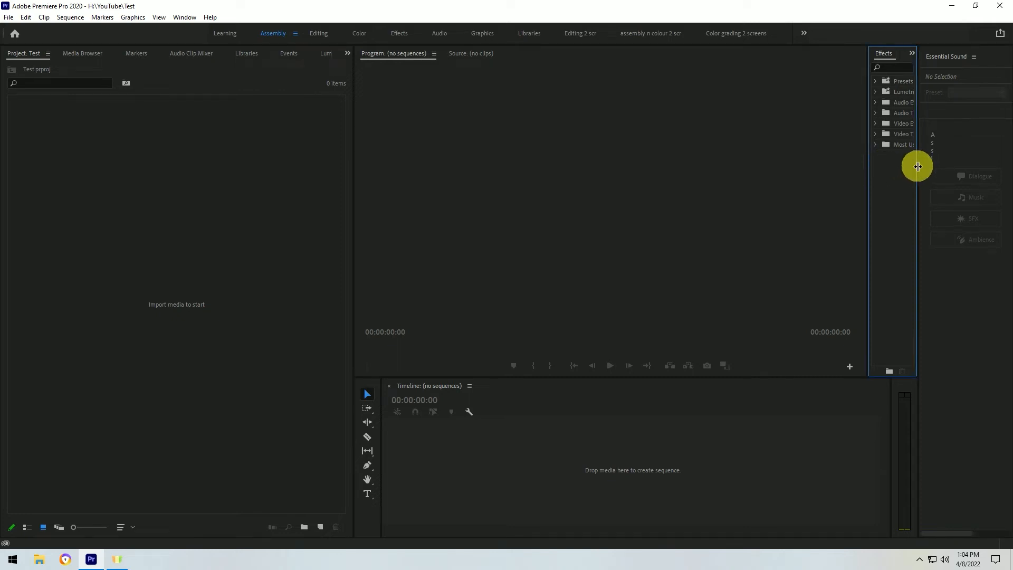
{"action": "left_click_drag", "start_coordinate": [918, 167], "coordinate": [874, 186]}
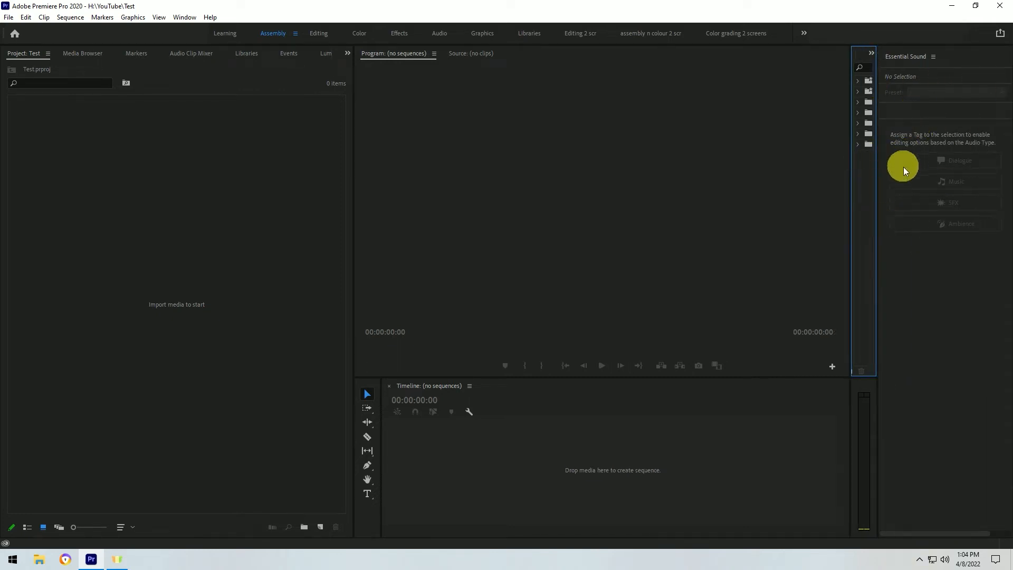
{"action": "left_click_drag", "start_coordinate": [877, 176], "coordinate": [890, 178]}
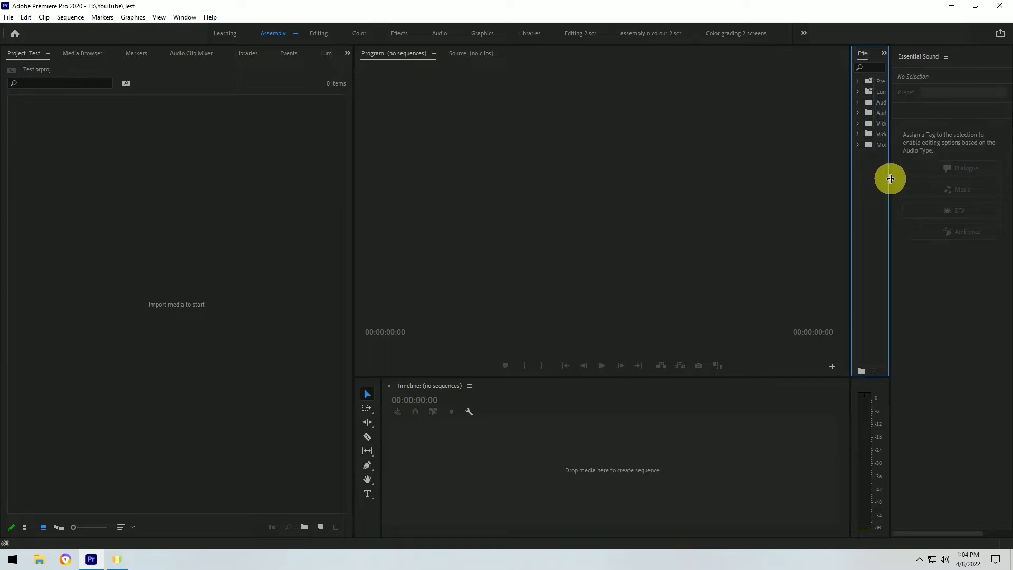
{"action": "left_click", "coordinate": [945, 56]}
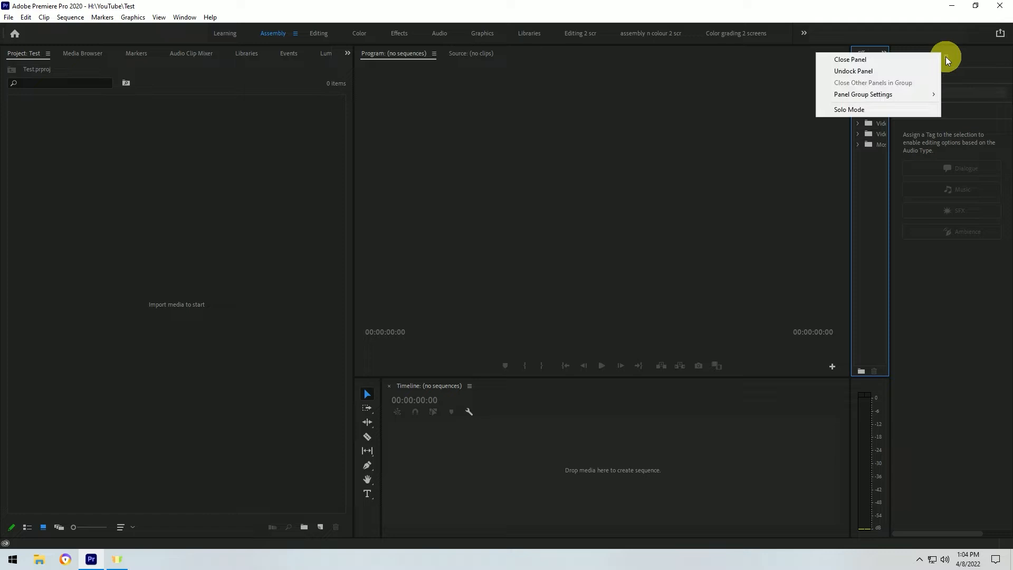
{"action": "left_click", "coordinate": [844, 60]}
Step: Resize the workspace panels, narrowing the Project panel and the tool strip and adjusting the width of the Effects panel
{"action": "left_click_drag", "start_coordinate": [969, 124], "coordinate": [896, 140]}
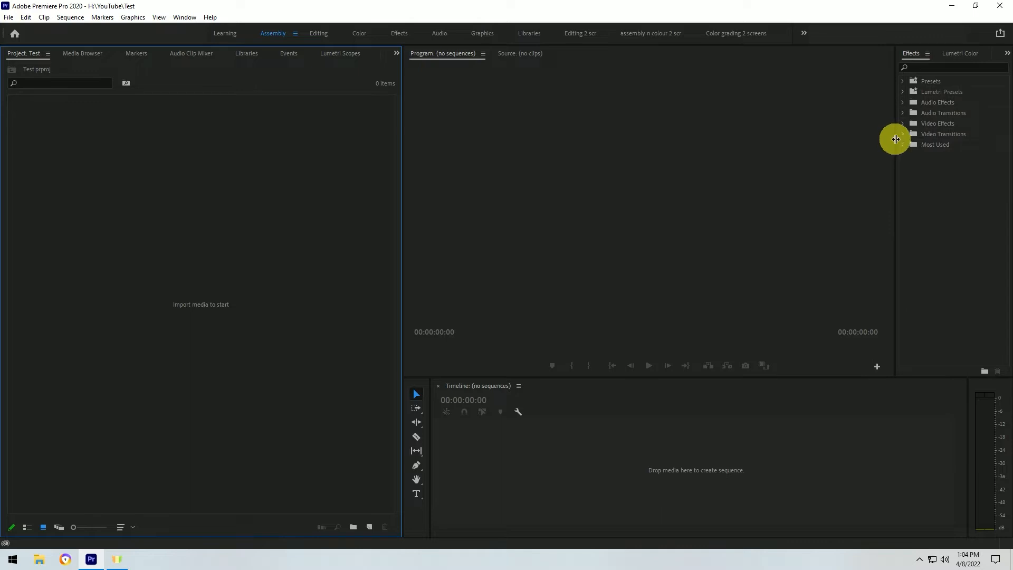
{"action": "left_click_drag", "start_coordinate": [401, 106], "coordinate": [345, 122]}
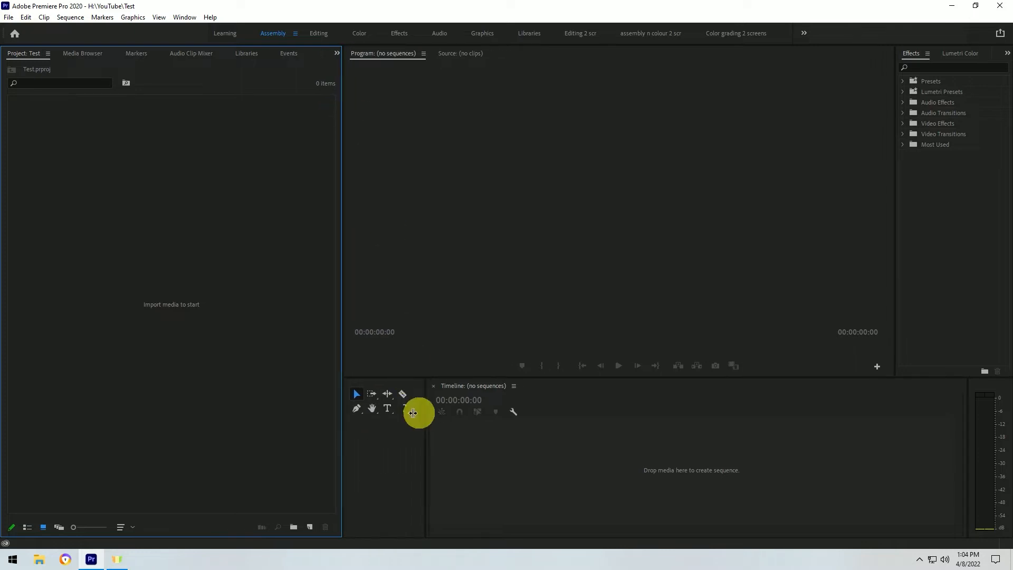
{"action": "left_click_drag", "start_coordinate": [429, 410], "coordinate": [353, 417]}
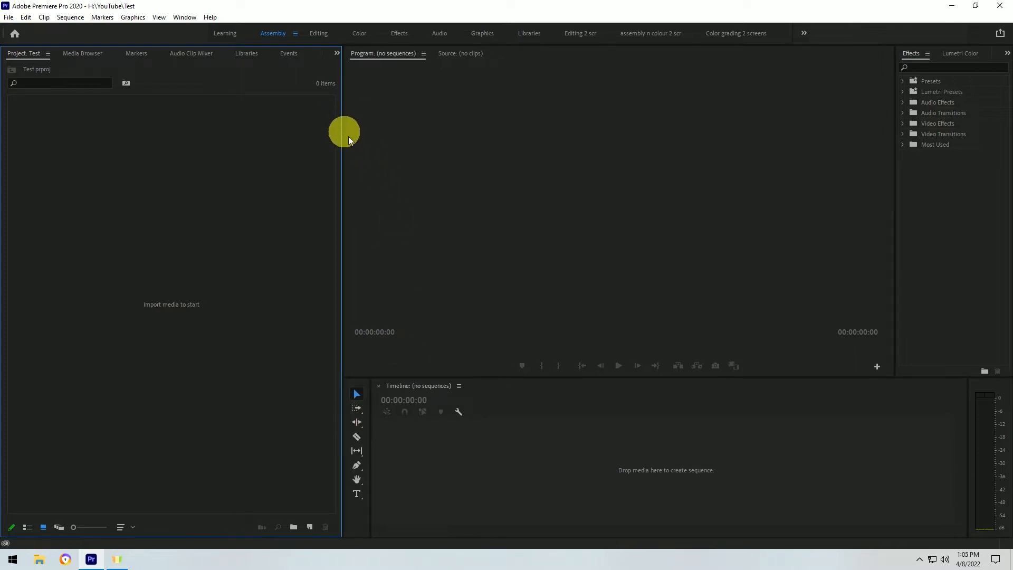
{"action": "left_click_drag", "start_coordinate": [895, 196], "coordinate": [861, 206]}
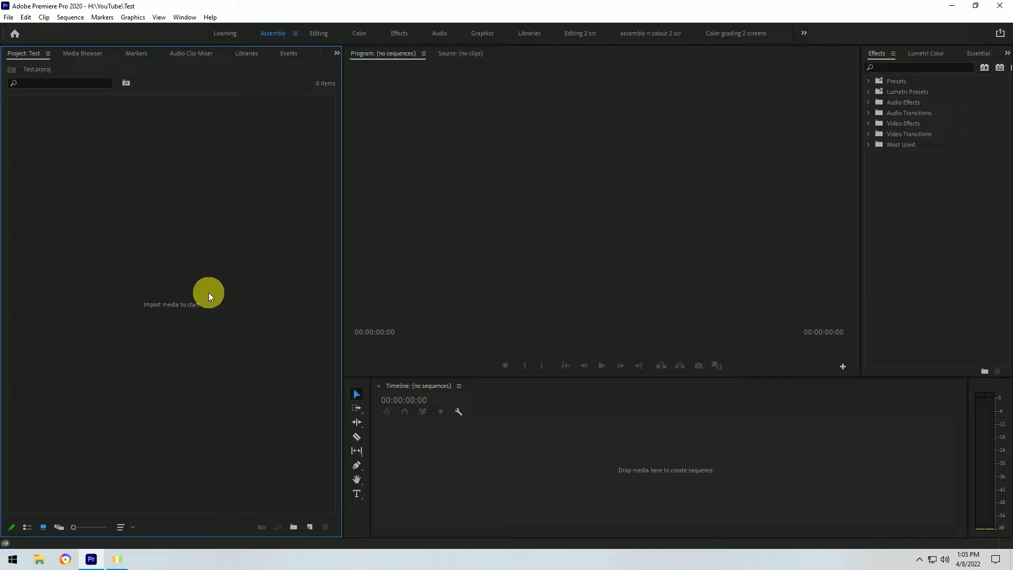
Step: Start a media import and browse to the Intro stock footage folder inside Youtube intro on drive Weddings 1 (H:)
{"action": "right_click", "coordinate": [158, 249]}
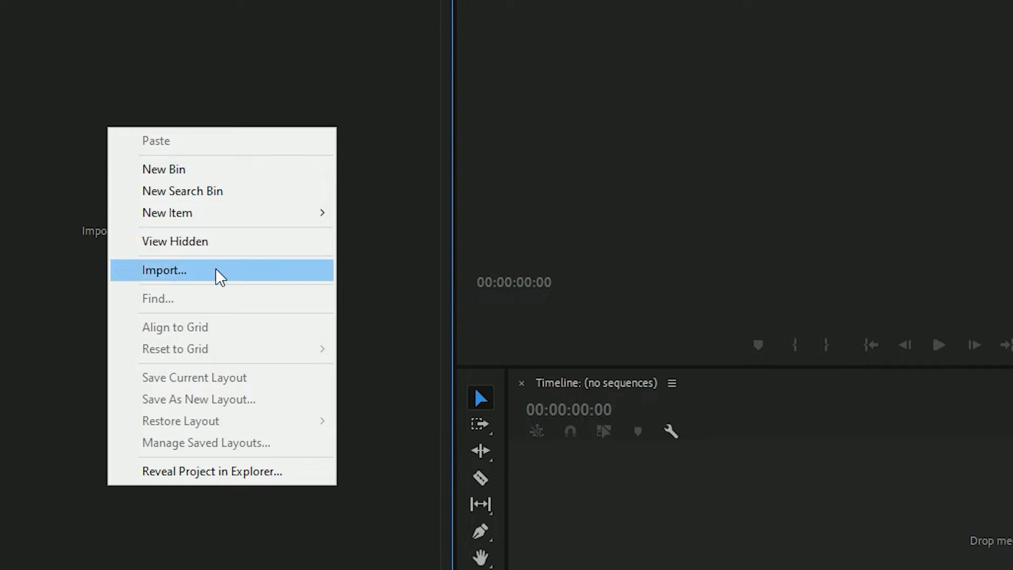
{"action": "left_click", "coordinate": [167, 279]}
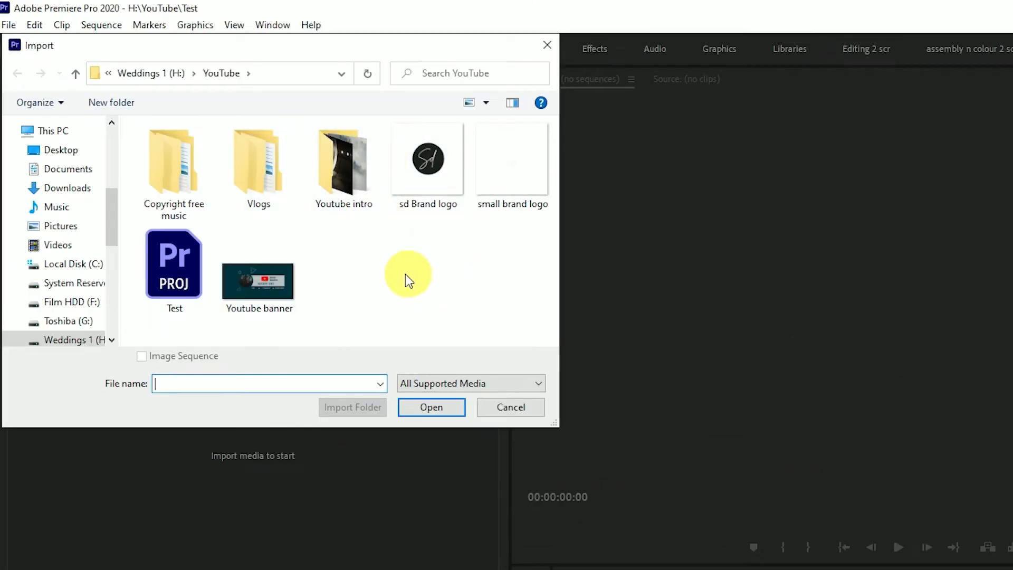
{"action": "left_click_drag", "start_coordinate": [111, 211], "coordinate": [114, 221]}
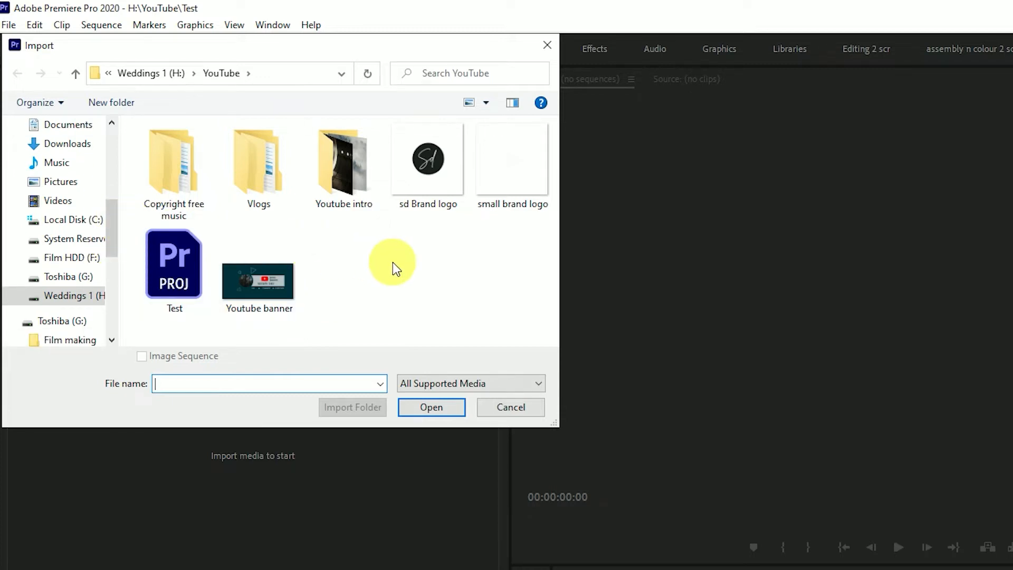
{"action": "mouse_move", "coordinate": [117, 227]}
{"action": "left_mouse_down"}
{"action": "mouse_move", "coordinate": [112, 267]}
{"action": "mouse_move", "coordinate": [113, 228]}
{"action": "left_mouse_up"}
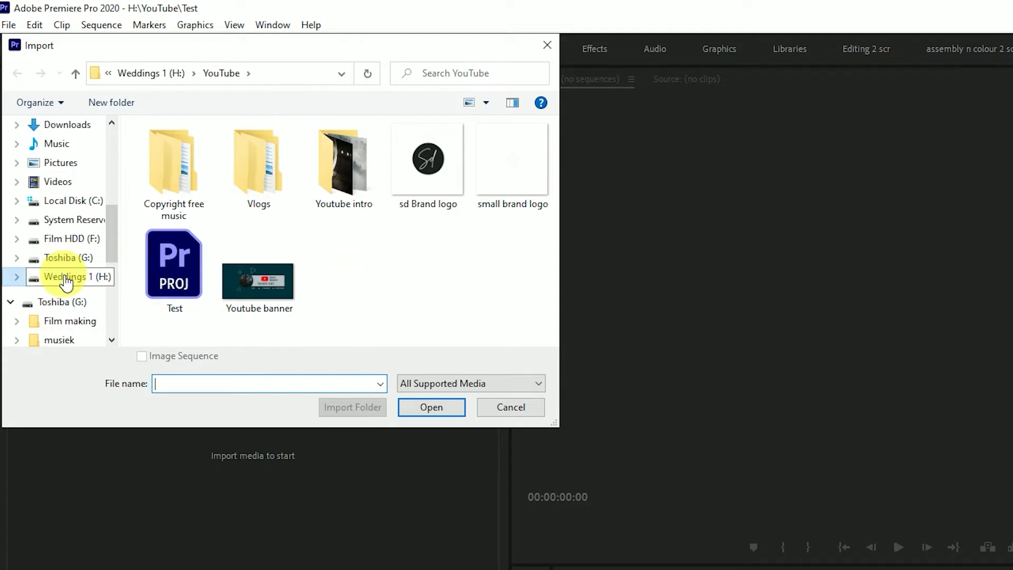
{"action": "left_click", "coordinate": [70, 258]}
{"action": "left_click", "coordinate": [66, 201]}
{"action": "left_click", "coordinate": [69, 258]}
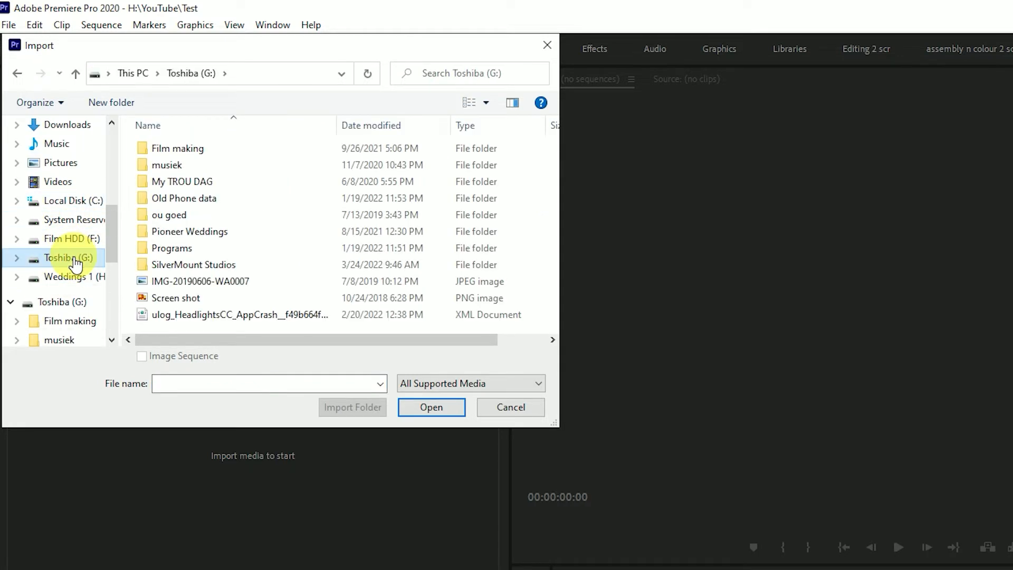
{"action": "left_click", "coordinate": [69, 277]}
{"action": "left_click", "coordinate": [170, 215]}
{"action": "double_click", "coordinate": [174, 217]}
{"action": "double_click", "coordinate": [180, 169]}
{"action": "double_click", "coordinate": [181, 170]}
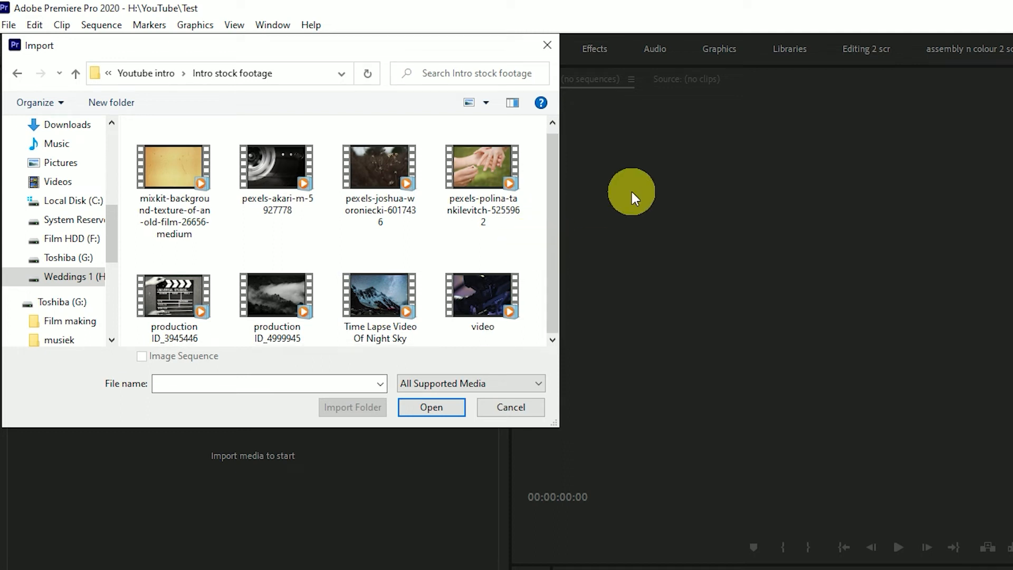
Step: Select several clips one by one in the Intro stock footage folder
{"action": "left_click", "coordinate": [166, 171]}
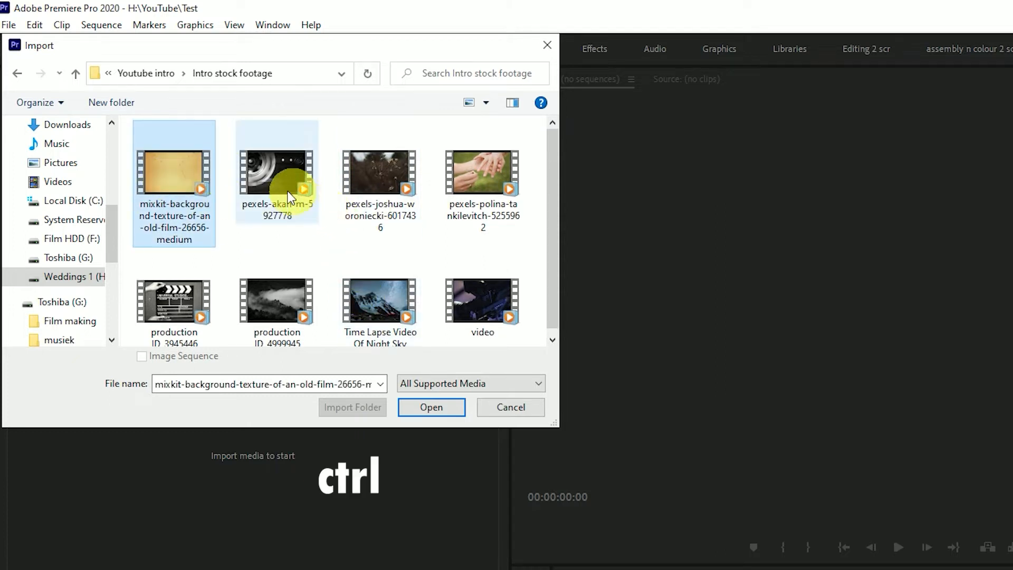
{"action": "left_click", "coordinate": [274, 185], "text": "ctrl"}
{"action": "left_click", "coordinate": [372, 183], "text": "ctrl"}
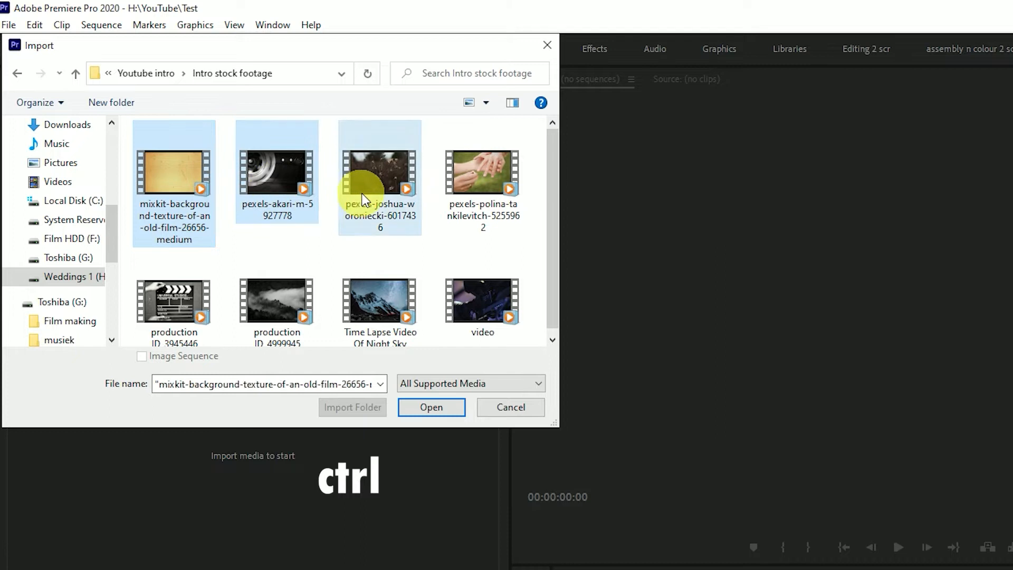
{"action": "left_click", "coordinate": [493, 182], "text": "ctrl"}
{"action": "left_click", "coordinate": [495, 283], "text": "ctrl"}
{"action": "left_click", "coordinate": [372, 249]}
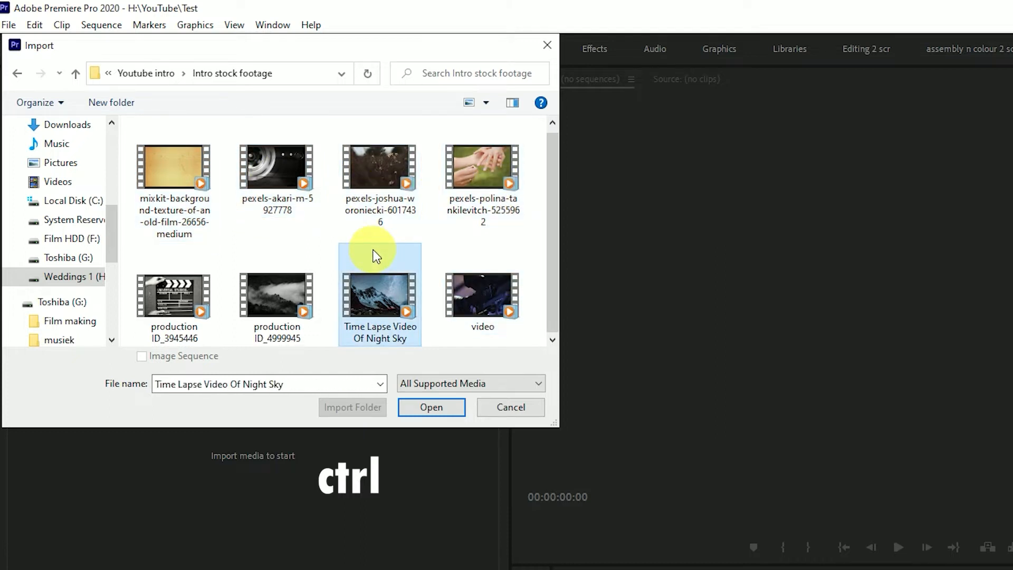
Step: Import all clips of the Intro stock footage folder into the project and clear their selection
{"action": "key", "text": "ctrl+a"}
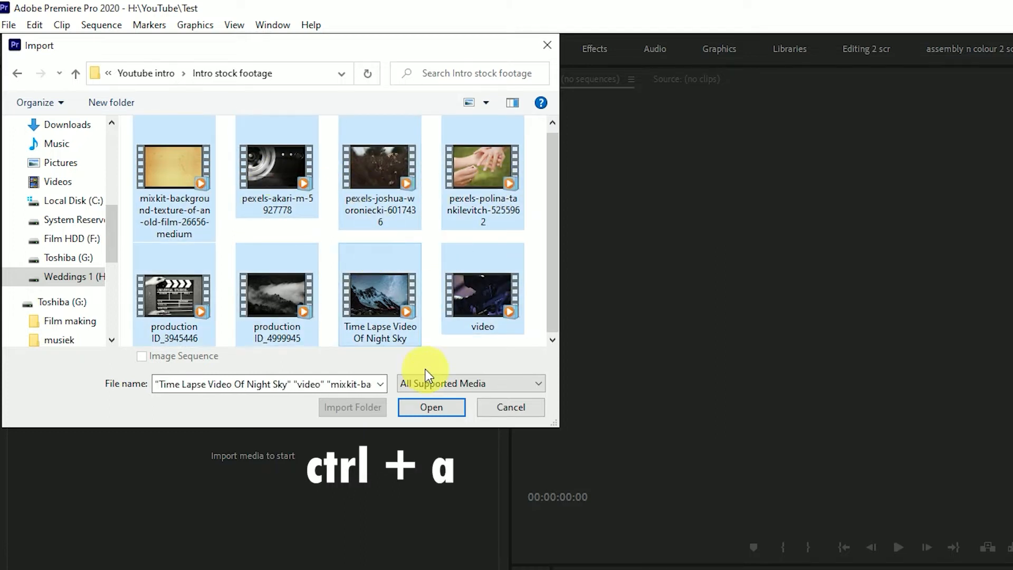
{"action": "left_click", "coordinate": [423, 407]}
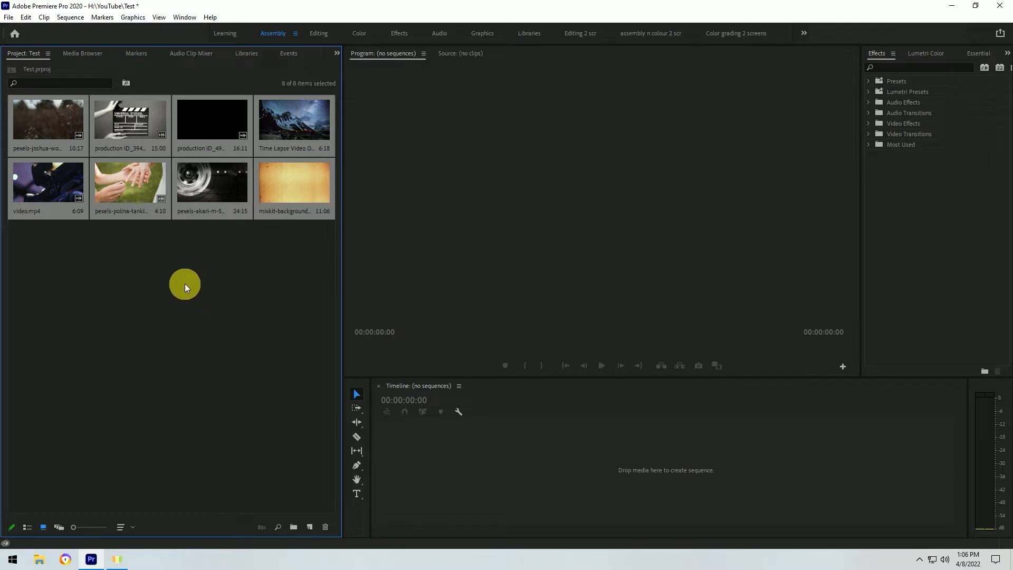
{"action": "left_click", "coordinate": [185, 283]}
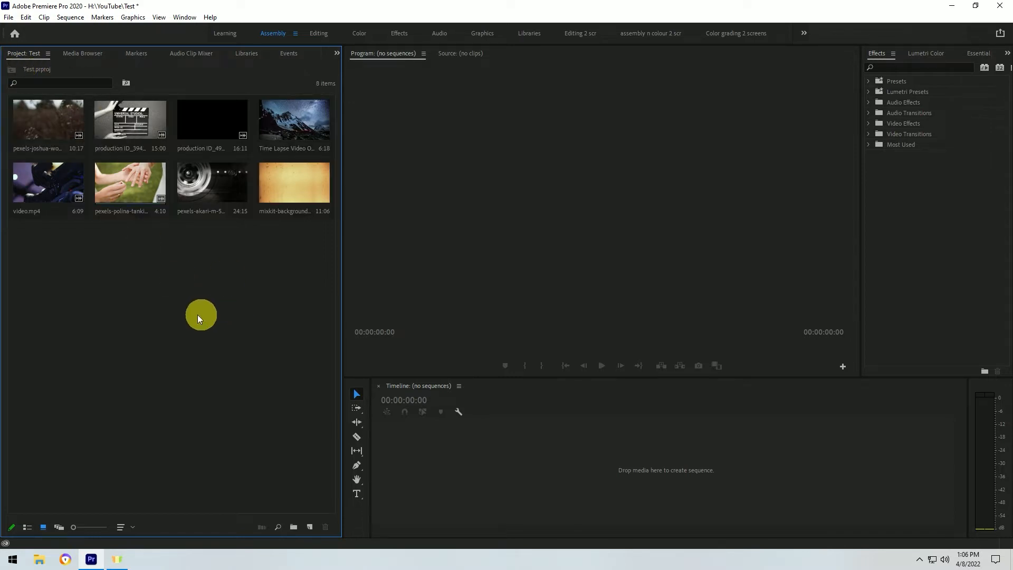
Step: Select the imported clips in the Project panel with a selection box, then deselect them
{"action": "left_click_drag", "start_coordinate": [45, 256], "coordinate": [296, 253]}
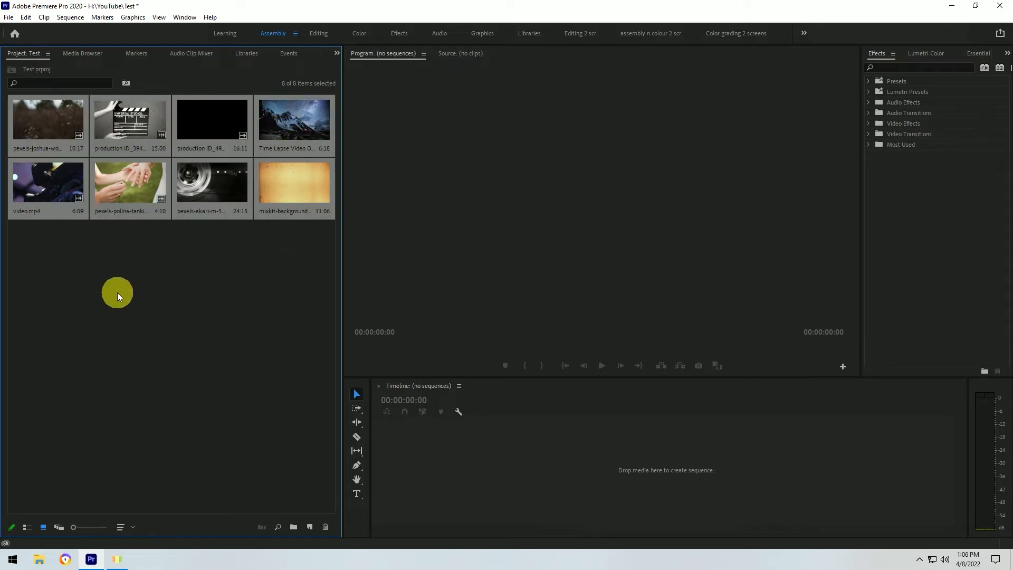
{"action": "left_click", "coordinate": [117, 293]}
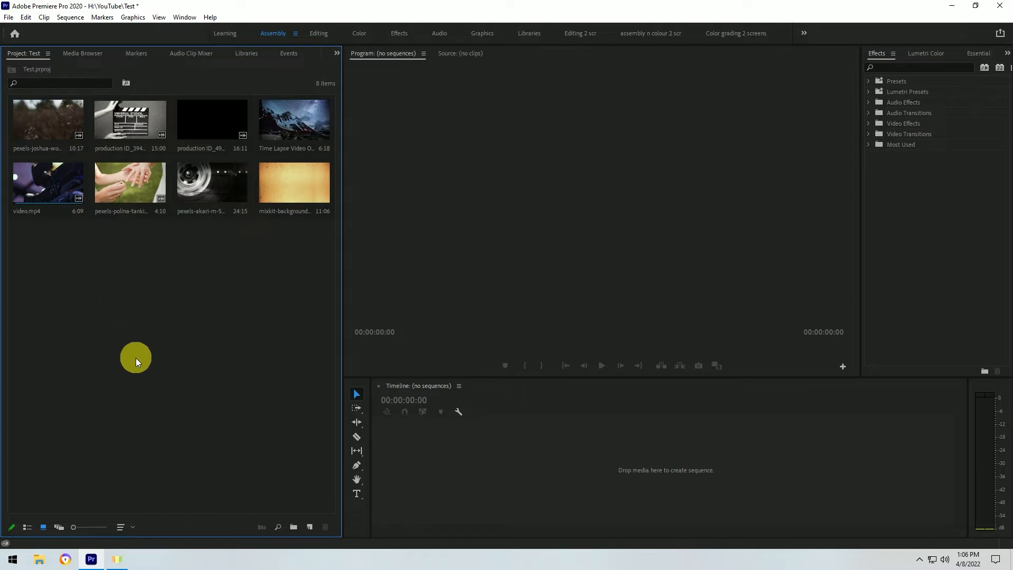
{"action": "left_click_drag", "start_coordinate": [52, 258], "coordinate": [288, 135]}
{"action": "left_click", "coordinate": [208, 296]}
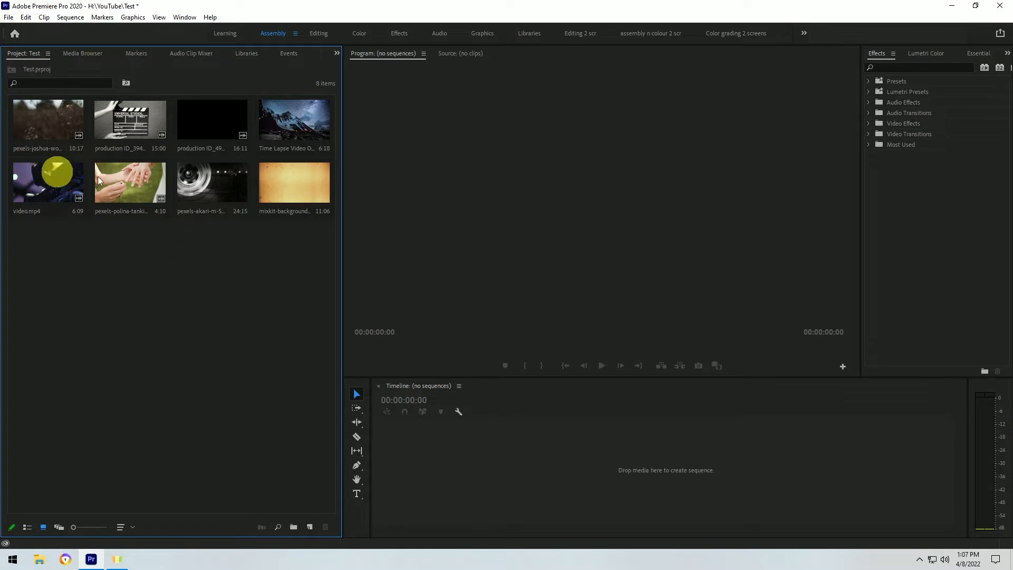
Step: Create a new bin named Footage in the Project panel
{"action": "right_click", "coordinate": [113, 320]}
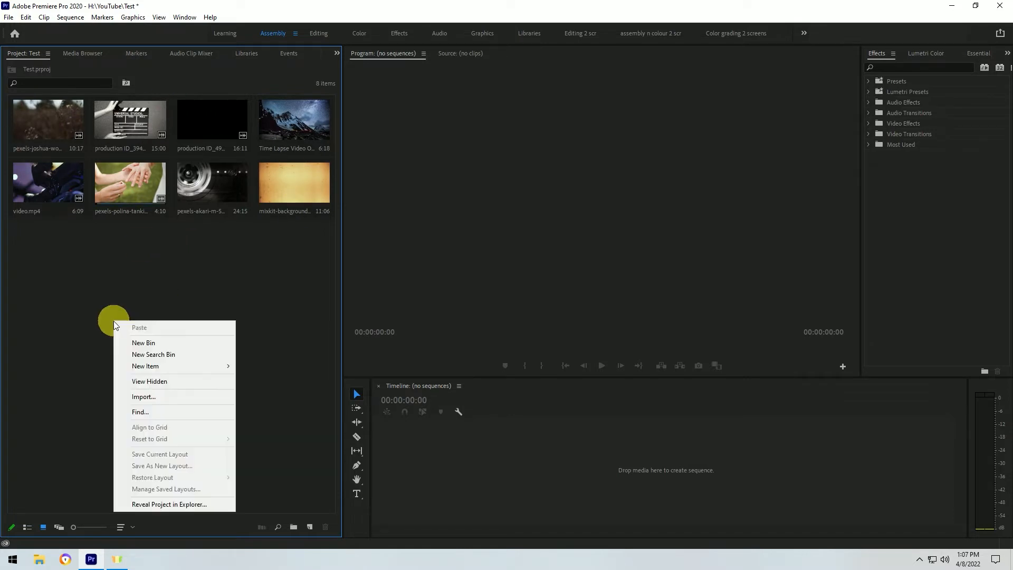
{"action": "left_click", "coordinate": [193, 354]}
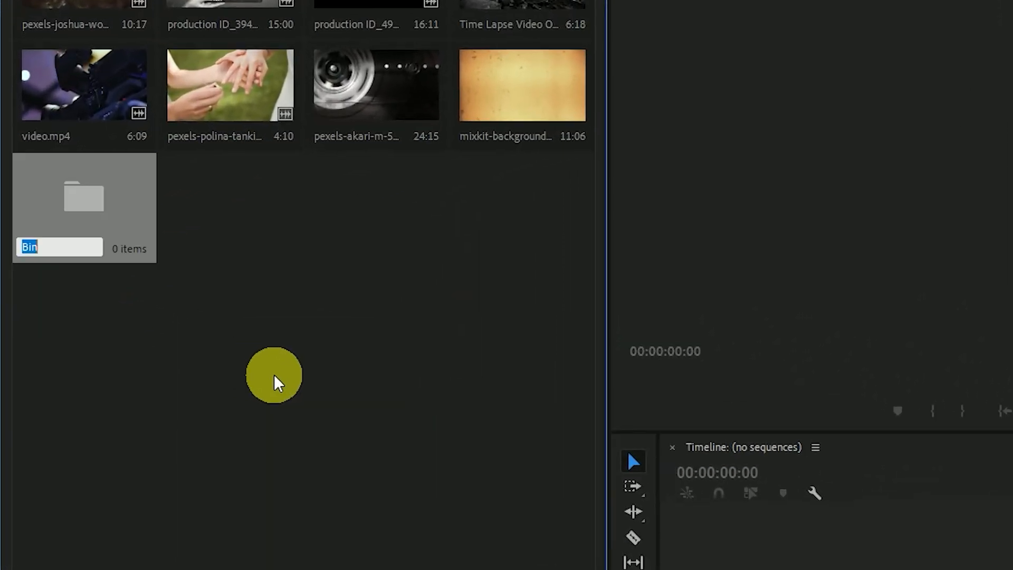
{"action": "type", "text": "Footage"}
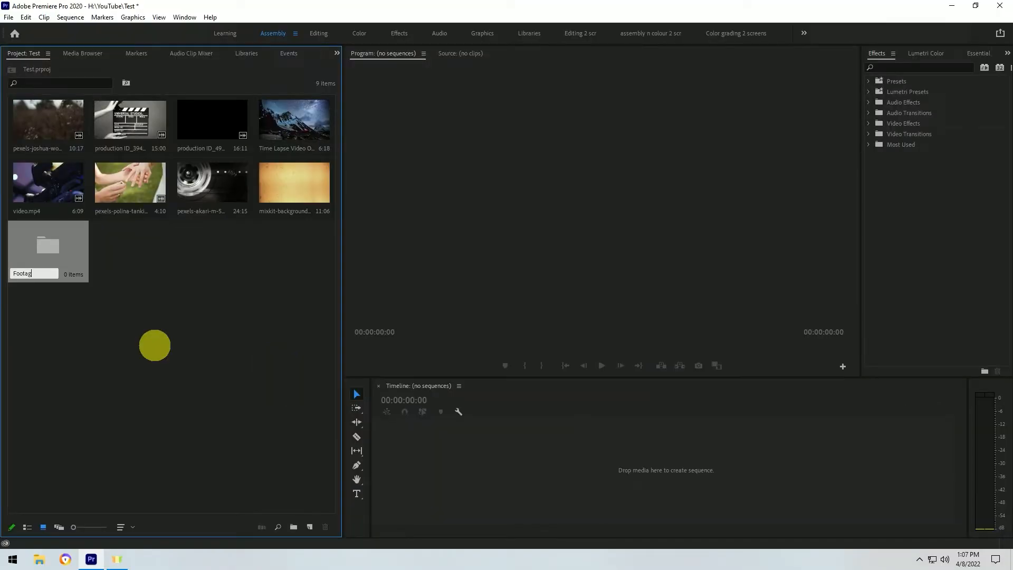
{"action": "key", "text": "Return"}
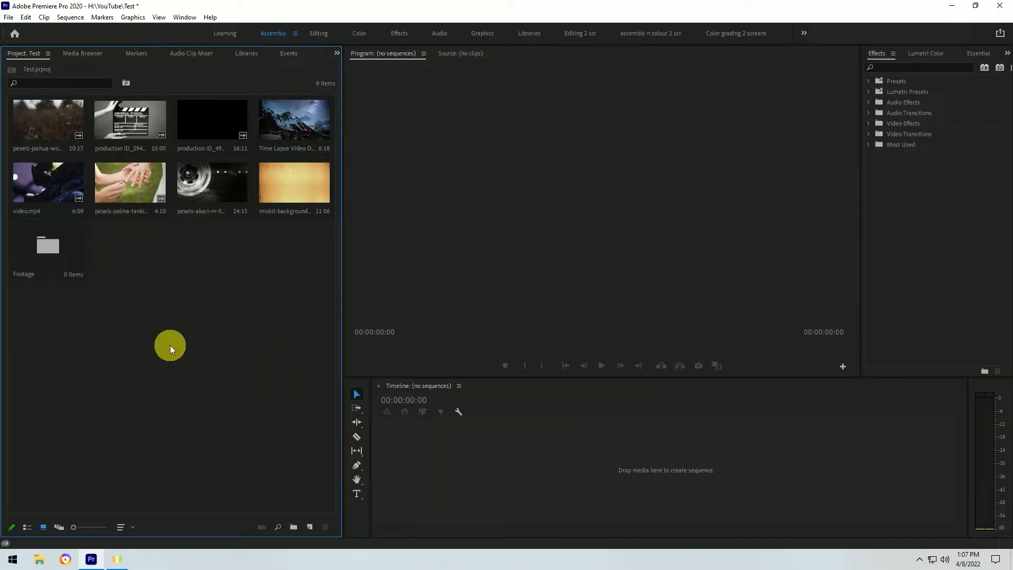
Step: Select all eight imported clips in the Project panel and move them into the Footage bin
{"action": "left_click", "coordinate": [46, 118]}
{"action": "left_click", "coordinate": [300, 191], "text": "shift"}
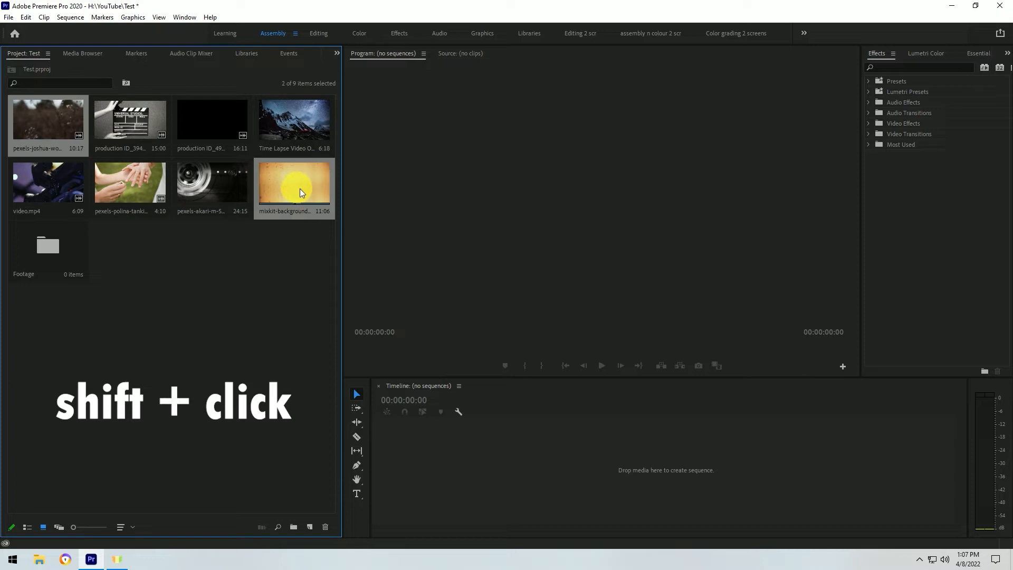
{"action": "left_click", "coordinate": [206, 185], "text": "shift"}
{"action": "left_click", "coordinate": [127, 182], "text": "shift"}
{"action": "left_click", "coordinate": [48, 182], "text": "shift"}
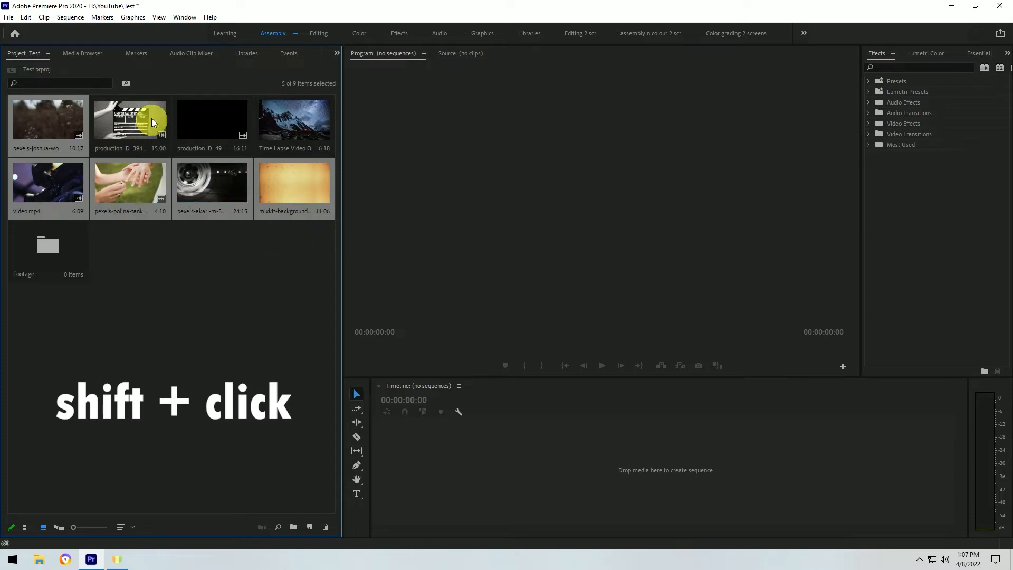
{"action": "left_click", "coordinate": [132, 120], "text": "shift"}
{"action": "left_click", "coordinate": [244, 118], "text": "shift"}
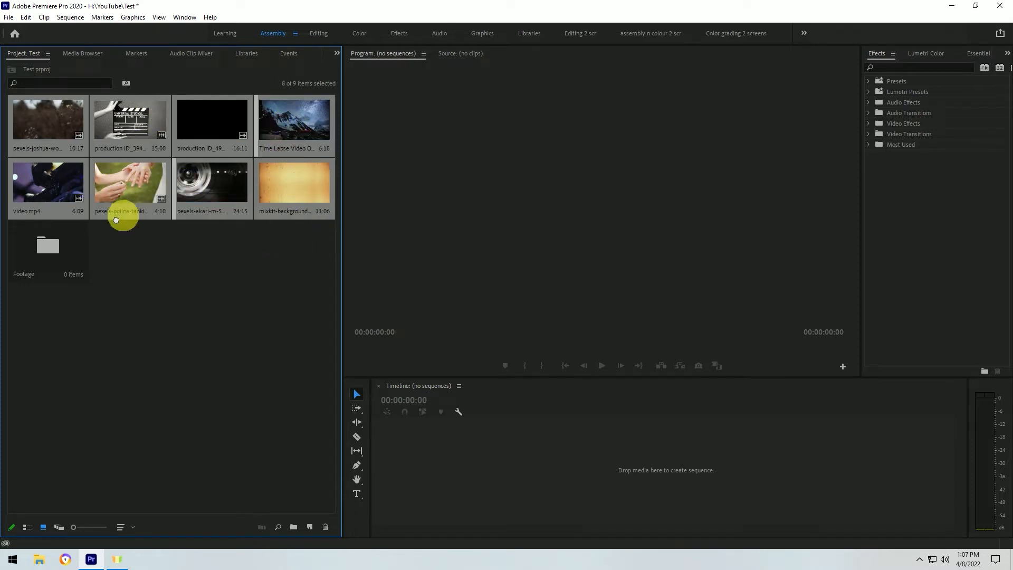
{"action": "left_click", "coordinate": [46, 245], "text": "shift"}
{"action": "left_click_drag", "start_coordinate": [45, 246], "coordinate": [45, 245]}
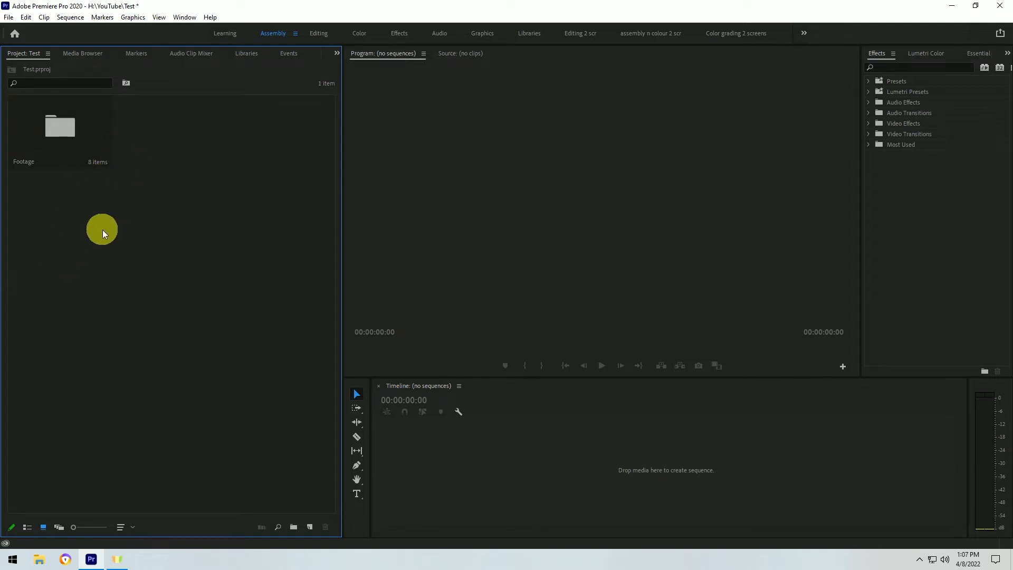
Step: Create a second bin named Music at the top level of the project
{"action": "right_click", "coordinate": [151, 274]}
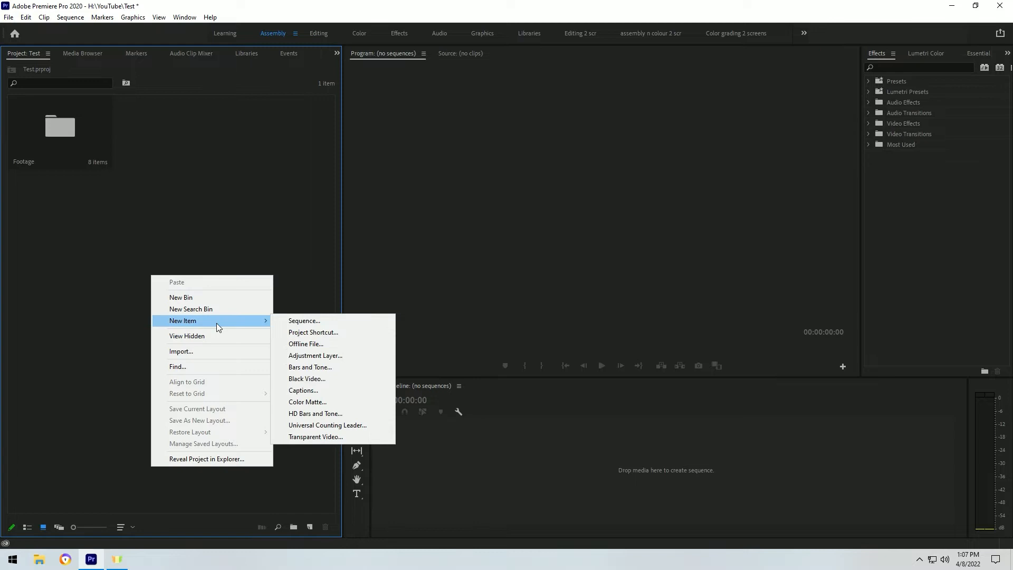
{"action": "left_click", "coordinate": [216, 301]}
{"action": "type", "text": "Music"}
{"action": "left_click", "coordinate": [187, 291]}
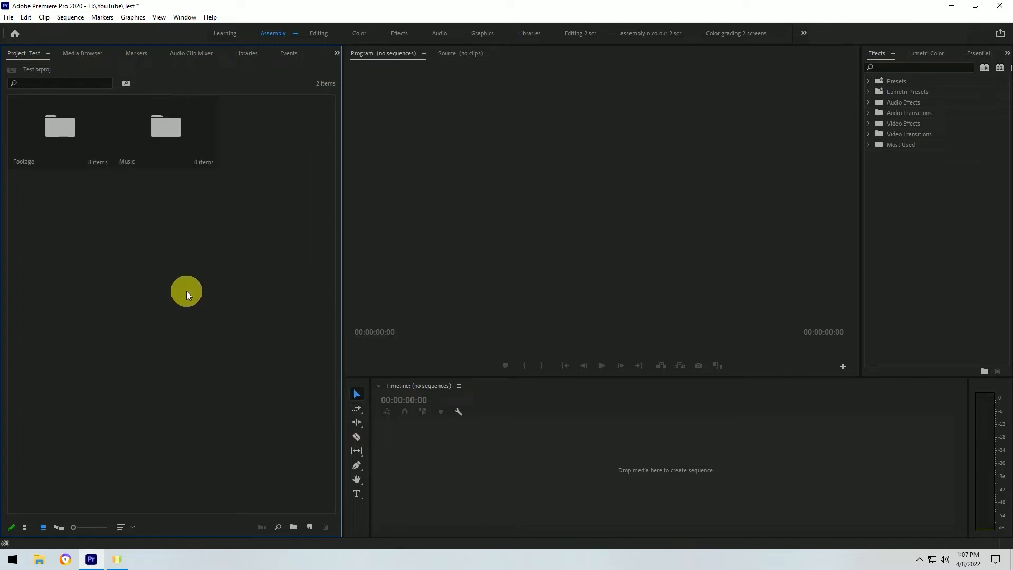
Step: Open the Music bin and start a media import inside it
{"action": "double_click", "coordinate": [170, 135]}
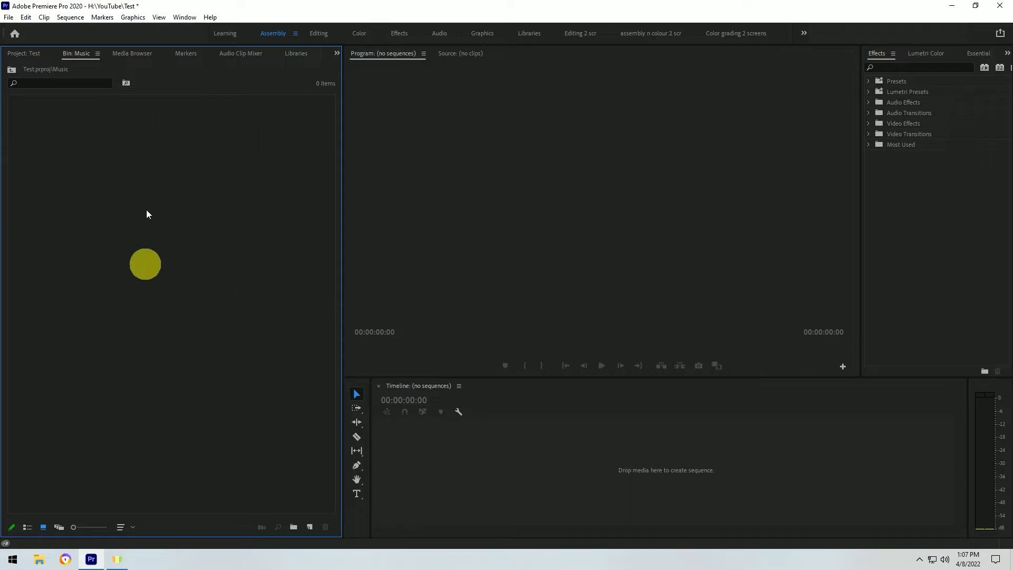
{"action": "left_click", "coordinate": [21, 73]}
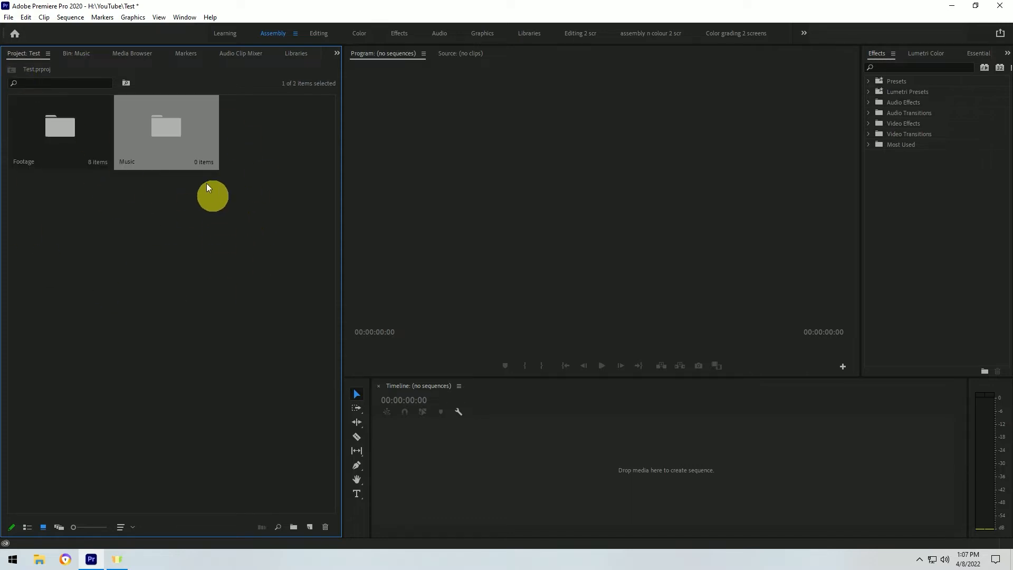
{"action": "double_click", "coordinate": [198, 153]}
{"action": "right_click", "coordinate": [143, 221]}
{"action": "mouse_move", "coordinate": [195, 267]}
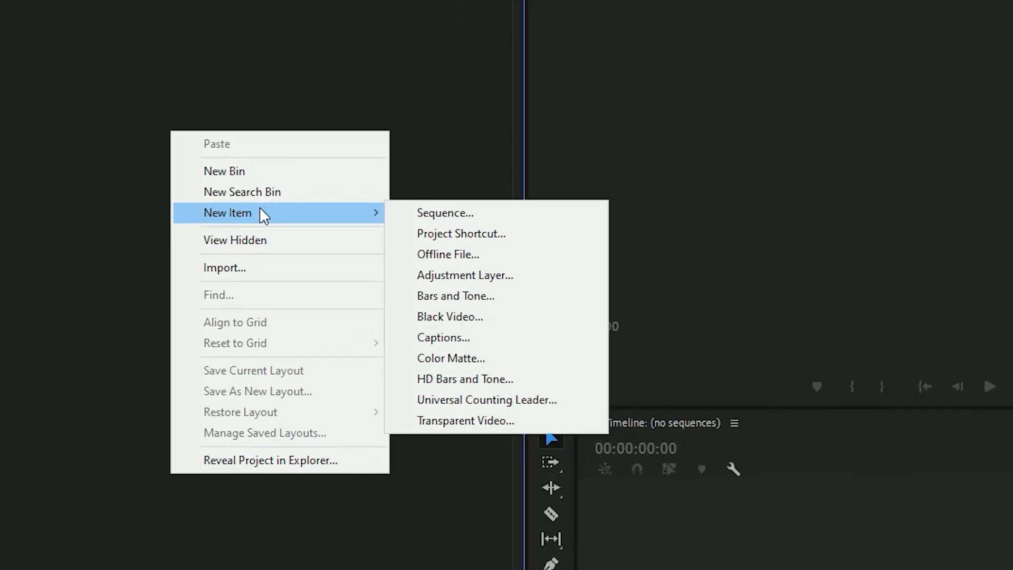
{"action": "left_click", "coordinate": [251, 270]}
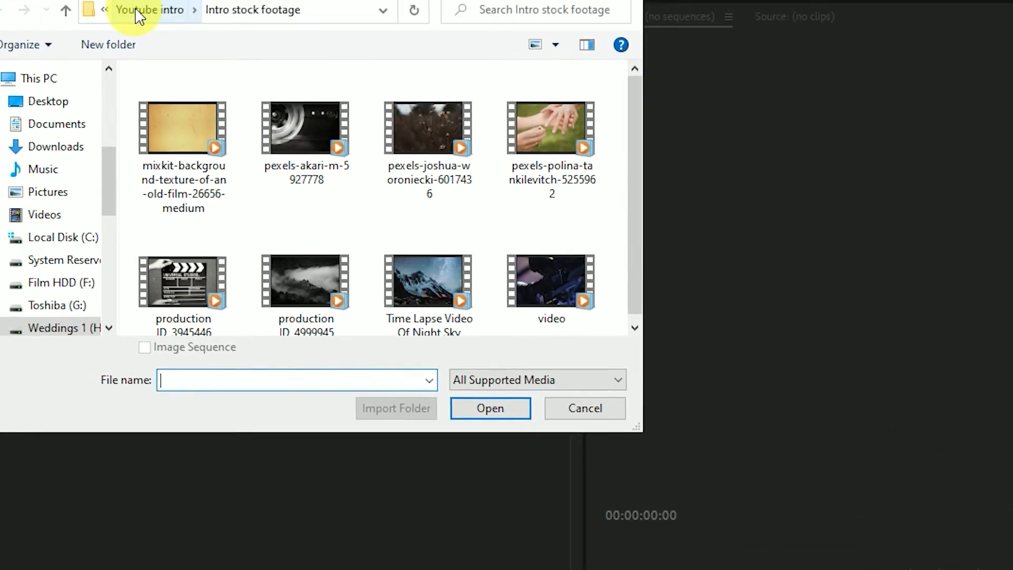
Step: Browse up from Intro stock footage to the YouTube folder and open its Copyright free music folder
{"action": "left_click", "coordinate": [138, 11]}
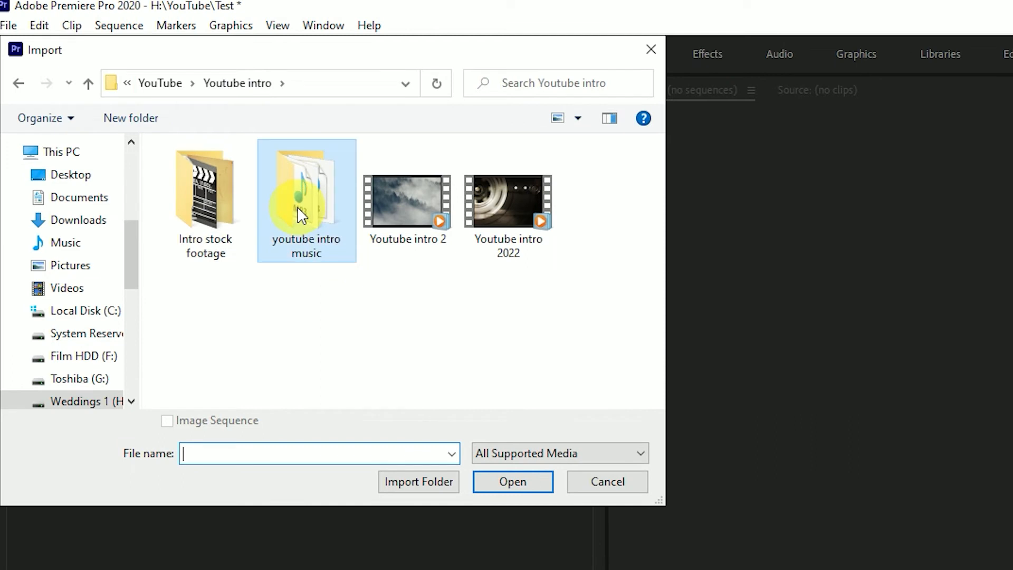
{"action": "double_click", "coordinate": [301, 209]}
{"action": "left_click", "coordinate": [167, 83]}
{"action": "left_click", "coordinate": [163, 82]}
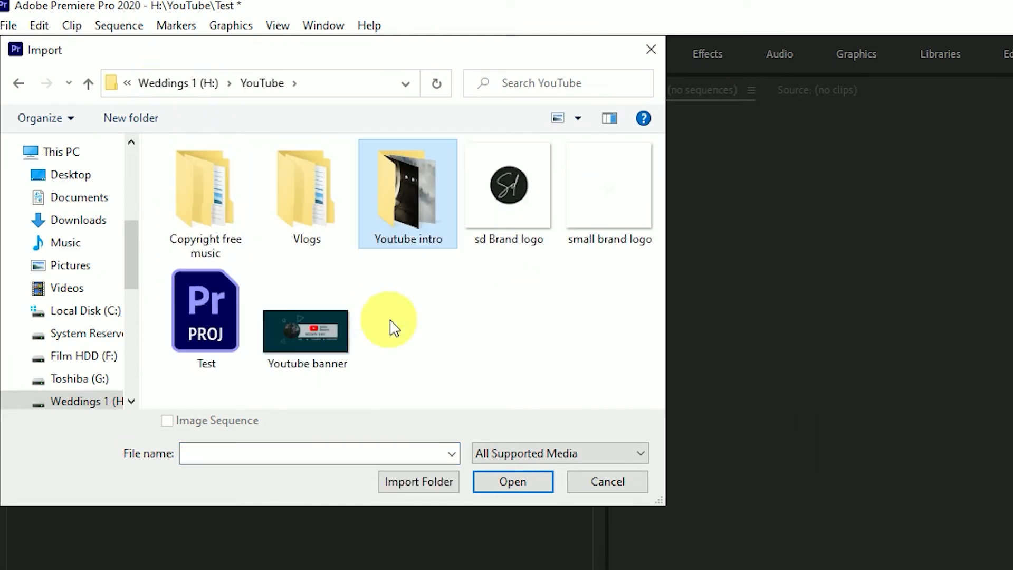
{"action": "double_click", "coordinate": [220, 204]}
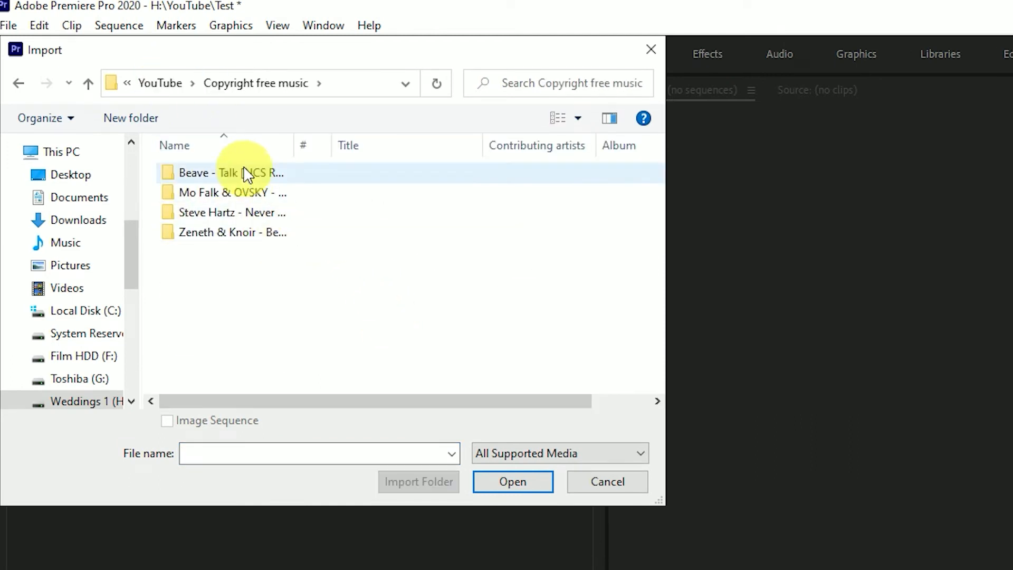
Step: Import the track Beave - Talk [NCS Release] from its folder into the Music bin and return to the project's top level
{"action": "double_click", "coordinate": [245, 179]}
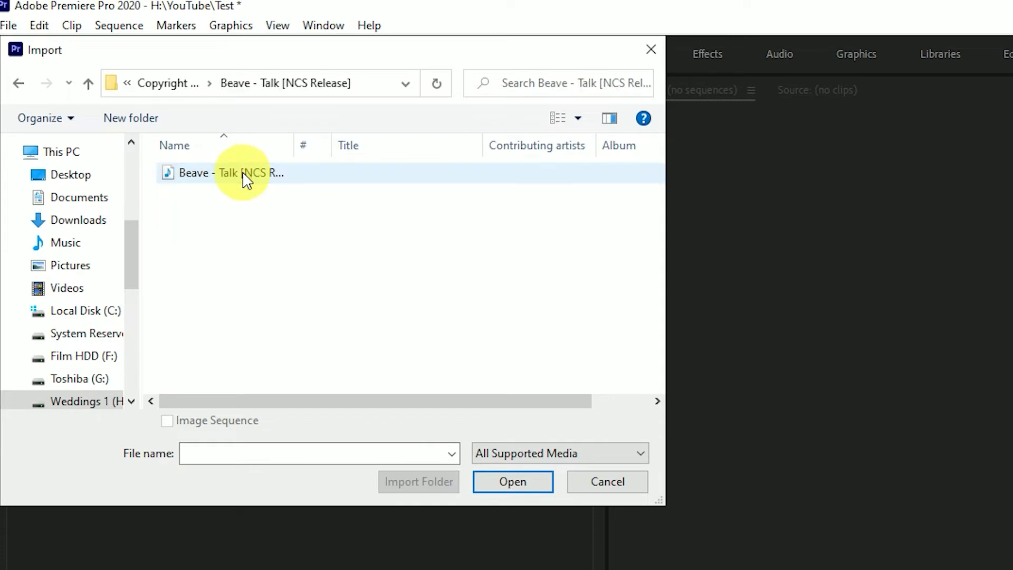
{"action": "left_click", "coordinate": [219, 181]}
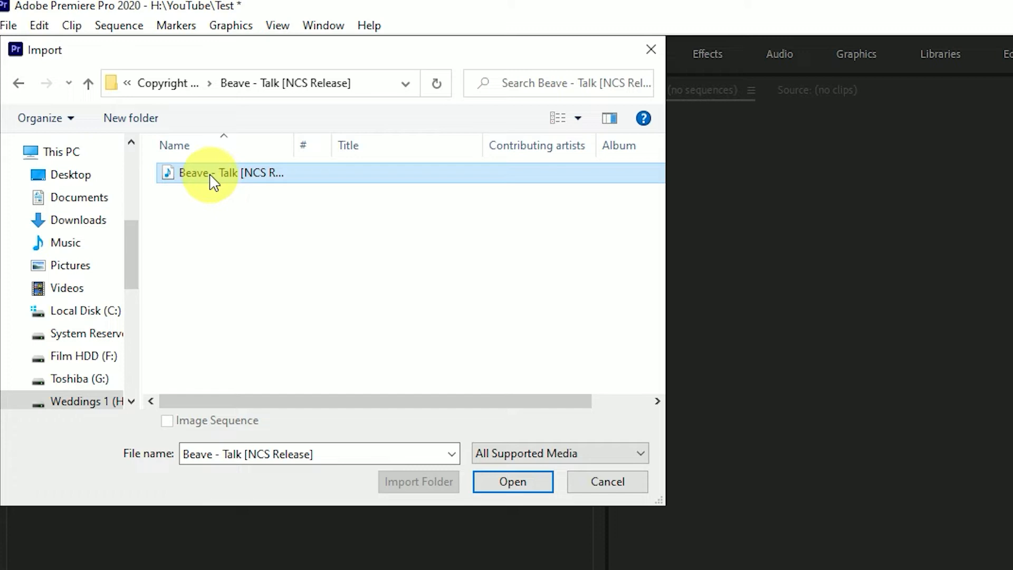
{"action": "left_click", "coordinate": [510, 482]}
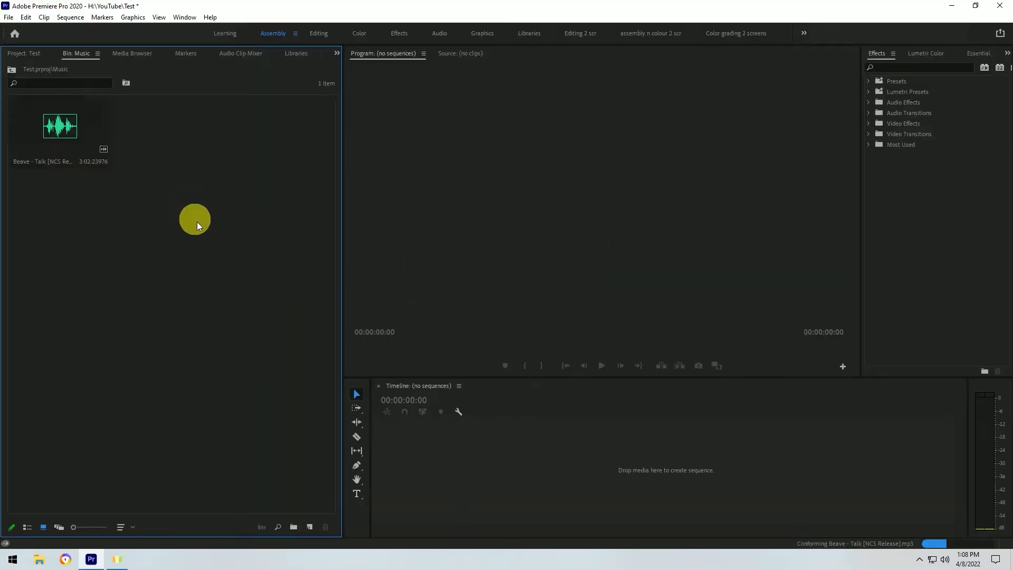
{"action": "left_click", "coordinate": [11, 69]}
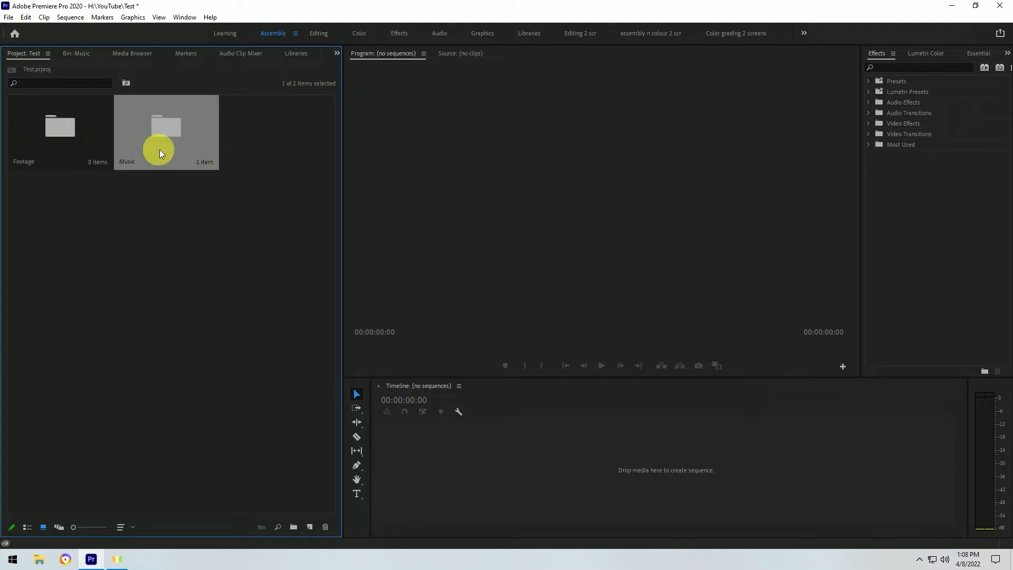
{"action": "left_click", "coordinate": [186, 214]}
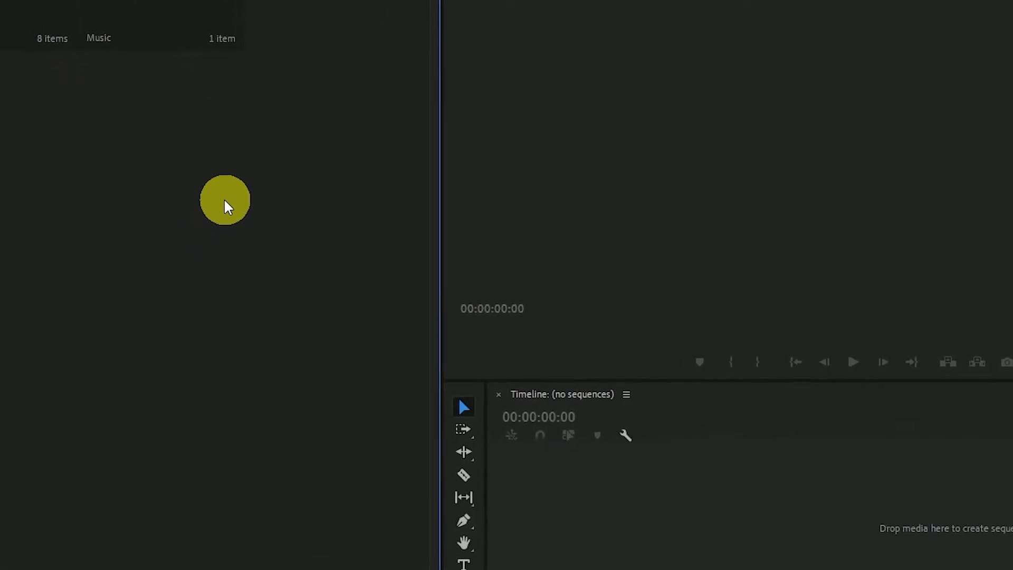
Step: Start a new sequence and set its editing mode to Custom in the sequence settings
{"action": "right_click", "coordinate": [146, 175]}
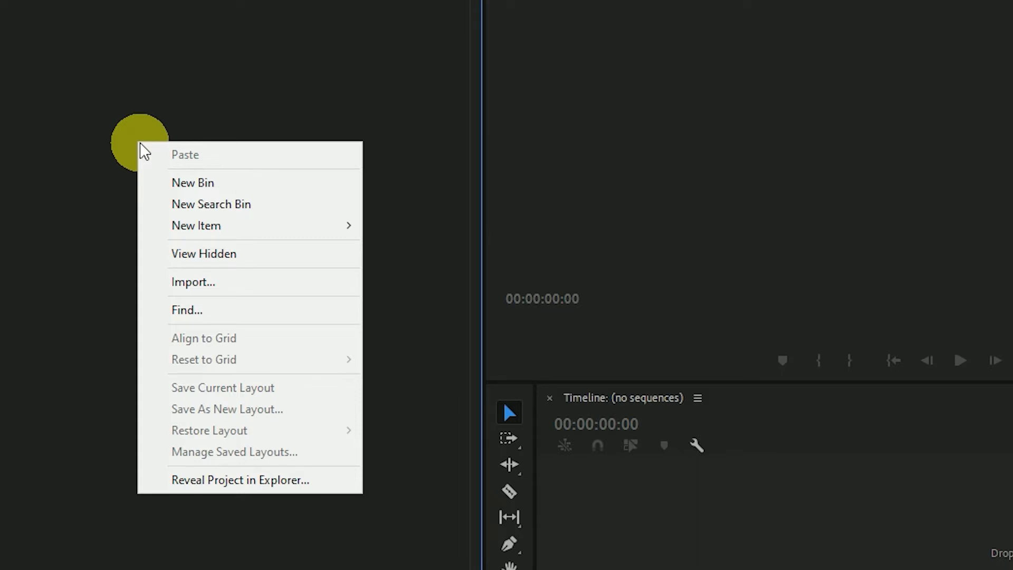
{"action": "mouse_move", "coordinate": [321, 241]}
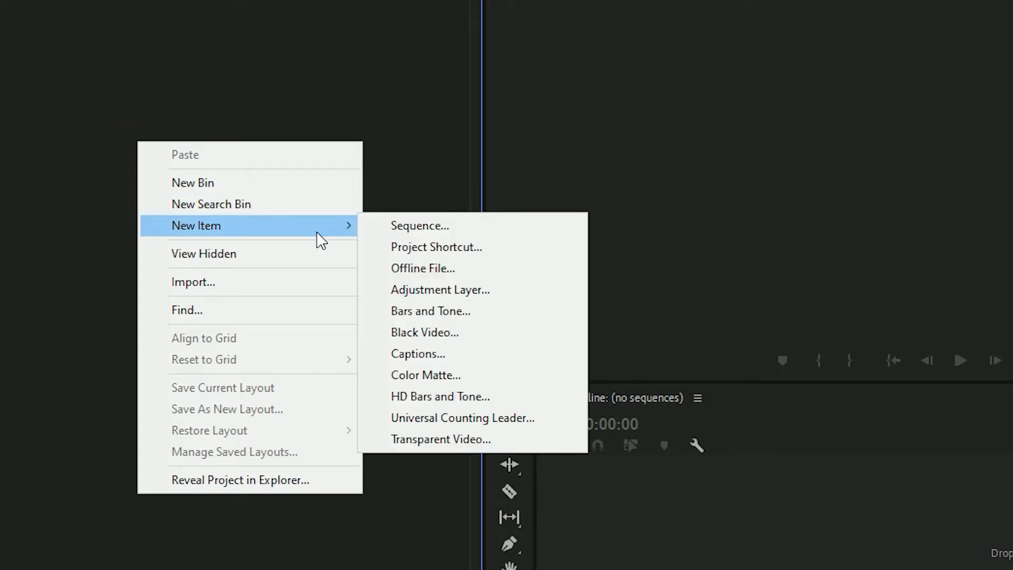
{"action": "left_click", "coordinate": [442, 227]}
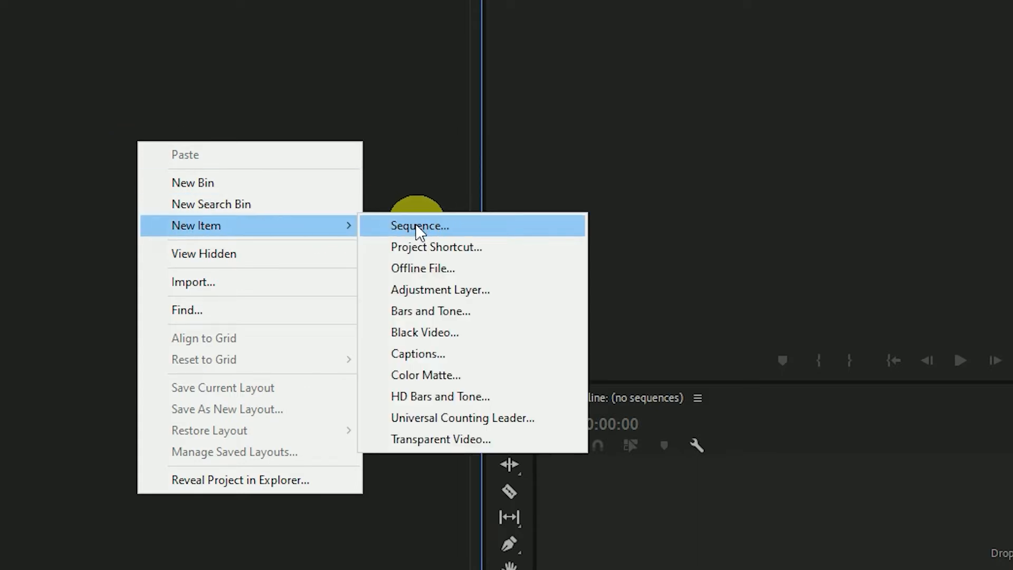
{"action": "left_click", "coordinate": [414, 225]}
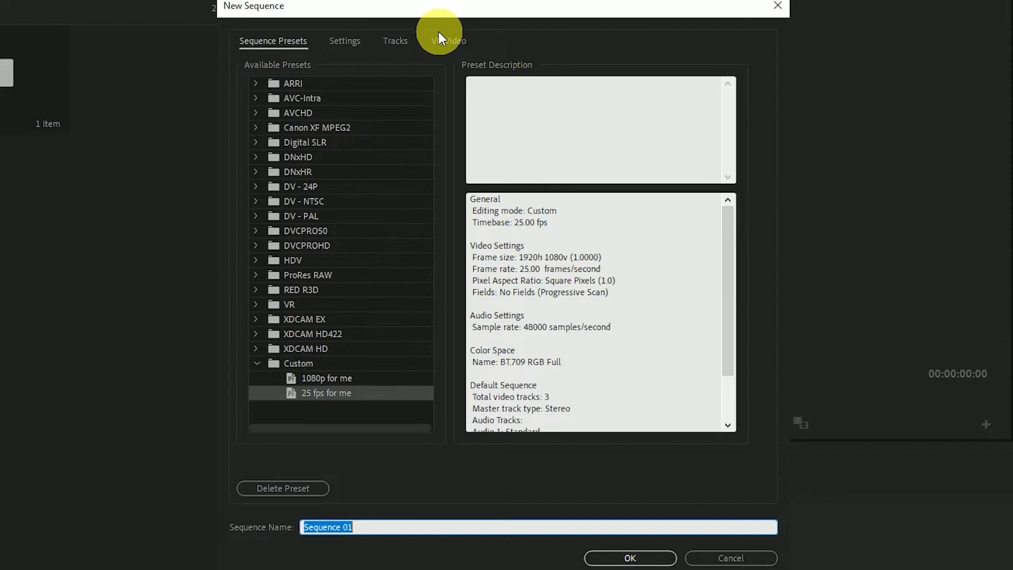
{"action": "left_click", "coordinate": [352, 42]}
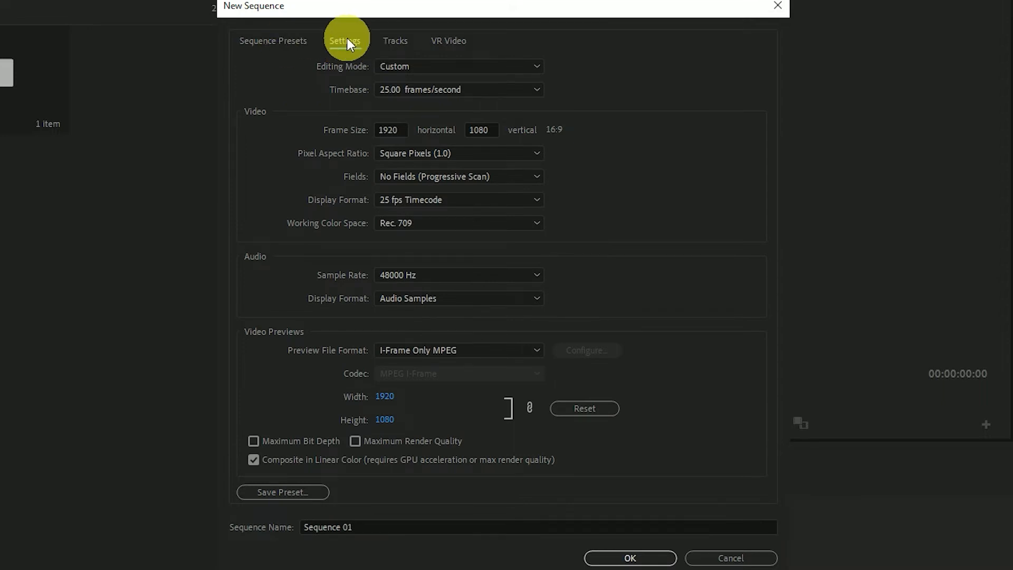
{"action": "left_click", "coordinate": [404, 67]}
{"action": "left_click", "coordinate": [404, 84]}
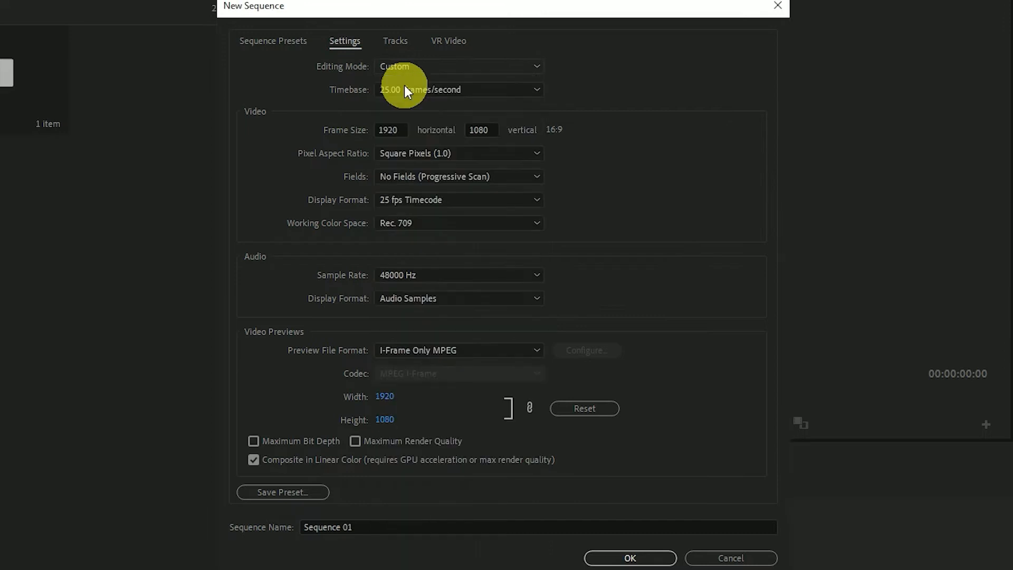
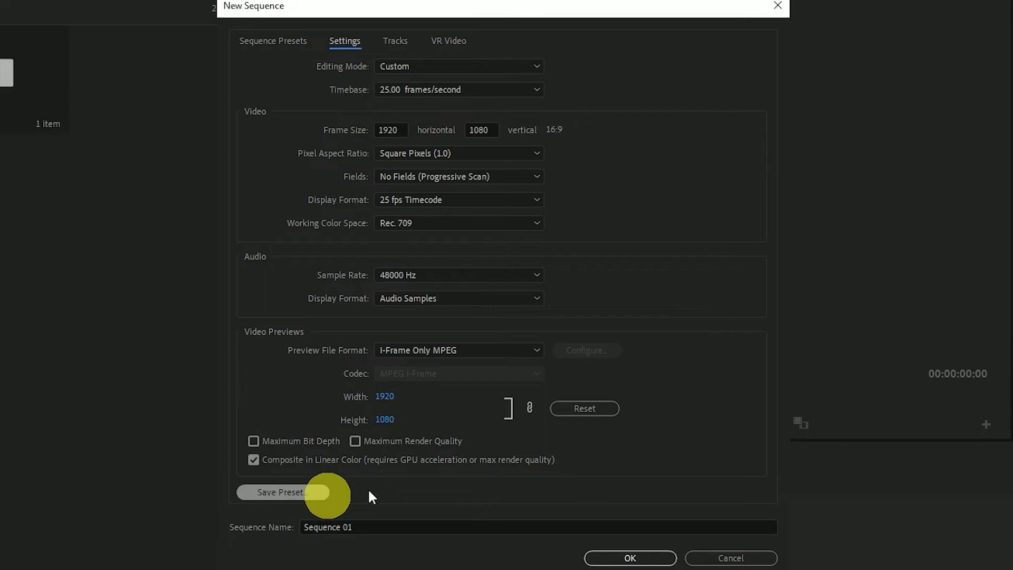
Step: Save the current sequence settings as a sequence preset named My own preset
{"action": "left_click", "coordinate": [288, 494]}
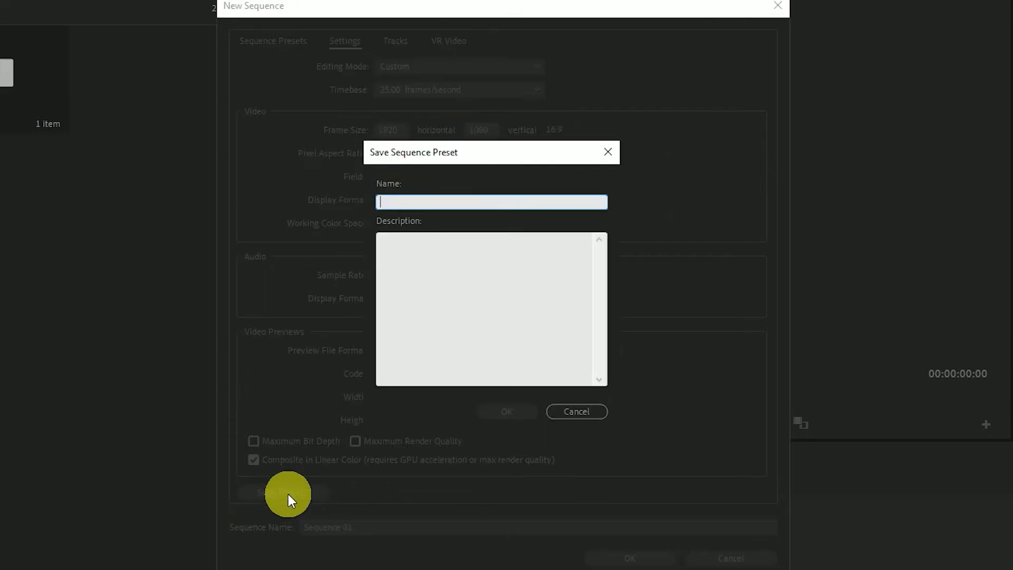
{"action": "type", "text": "My"}
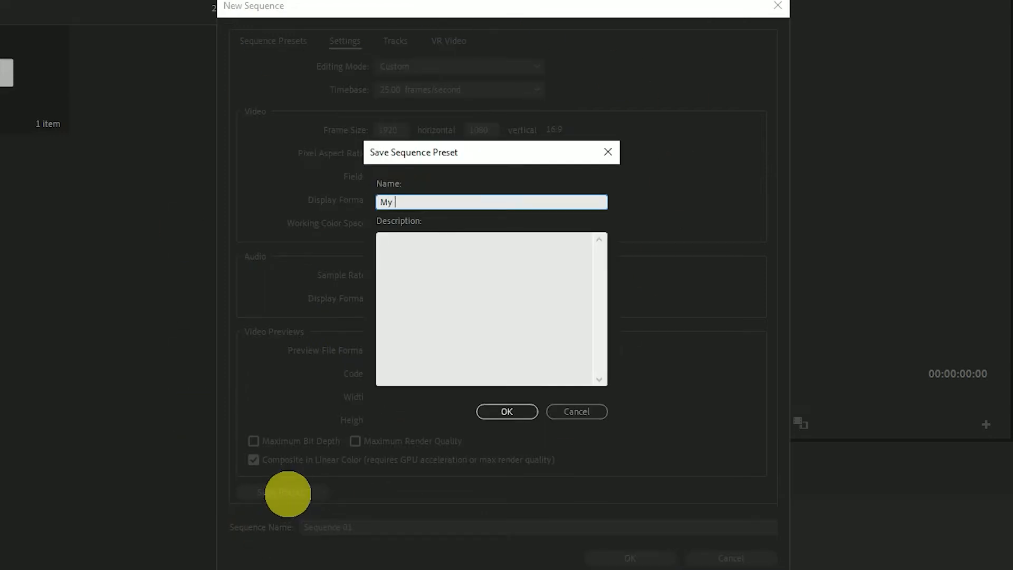
{"action": "type", "text": " own preset"}
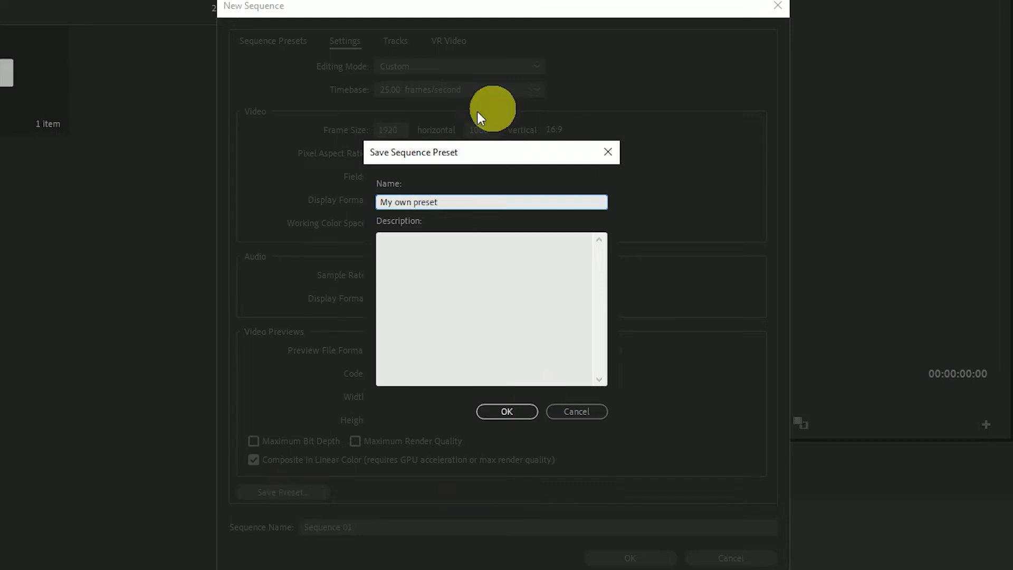
{"action": "left_click", "coordinate": [505, 412]}
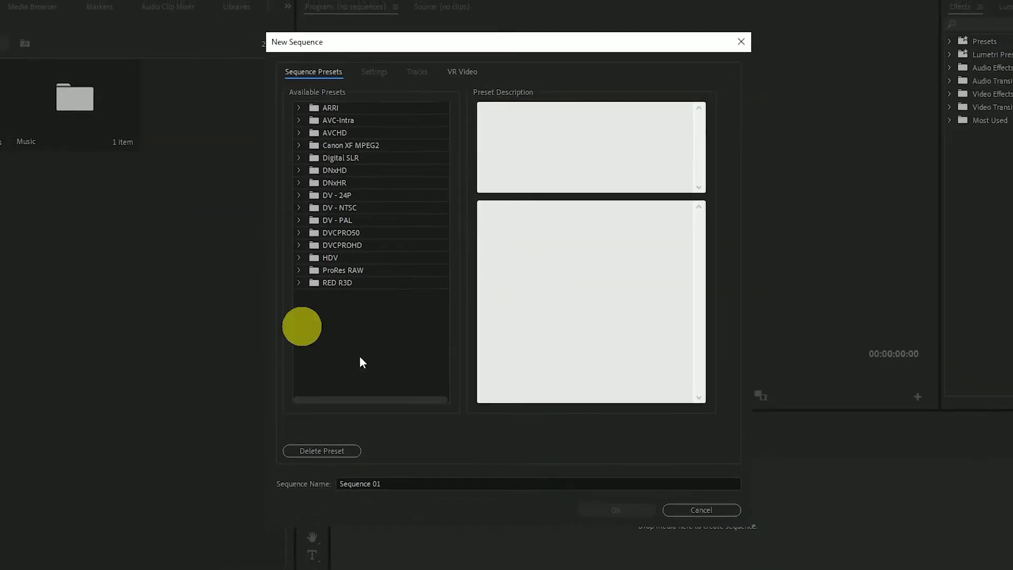
Step: Create a new sequence named Test from the custom preset My own preset
{"action": "key", "text": "Escape"}
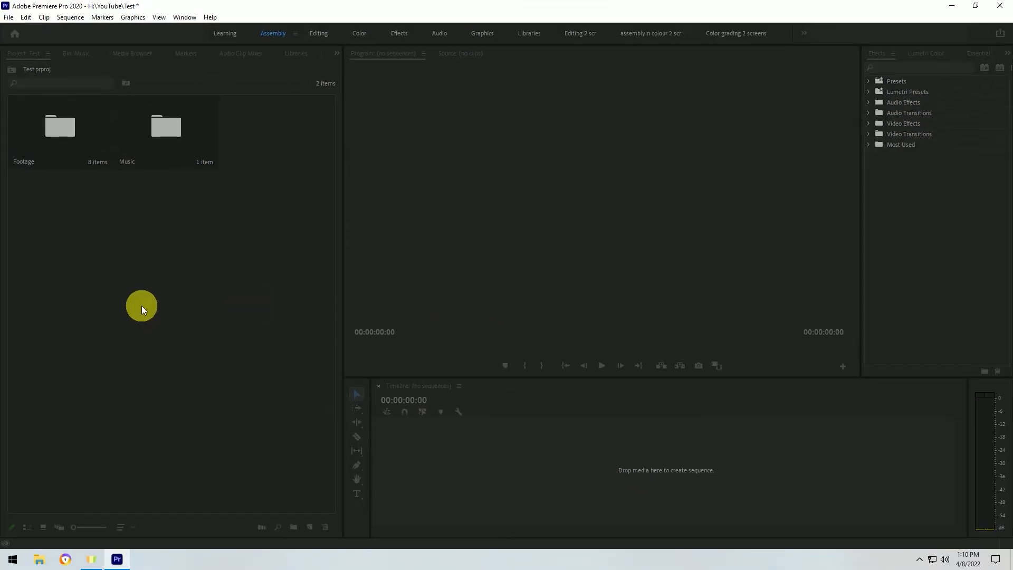
{"action": "key", "text": "ctrl+n"}
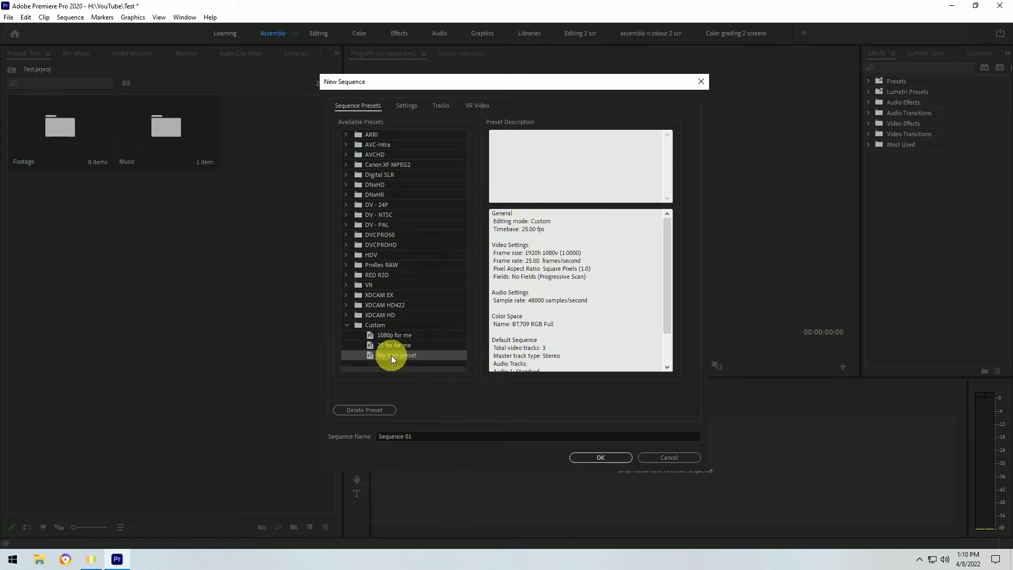
{"action": "left_click_drag", "start_coordinate": [416, 436], "coordinate": [347, 436]}
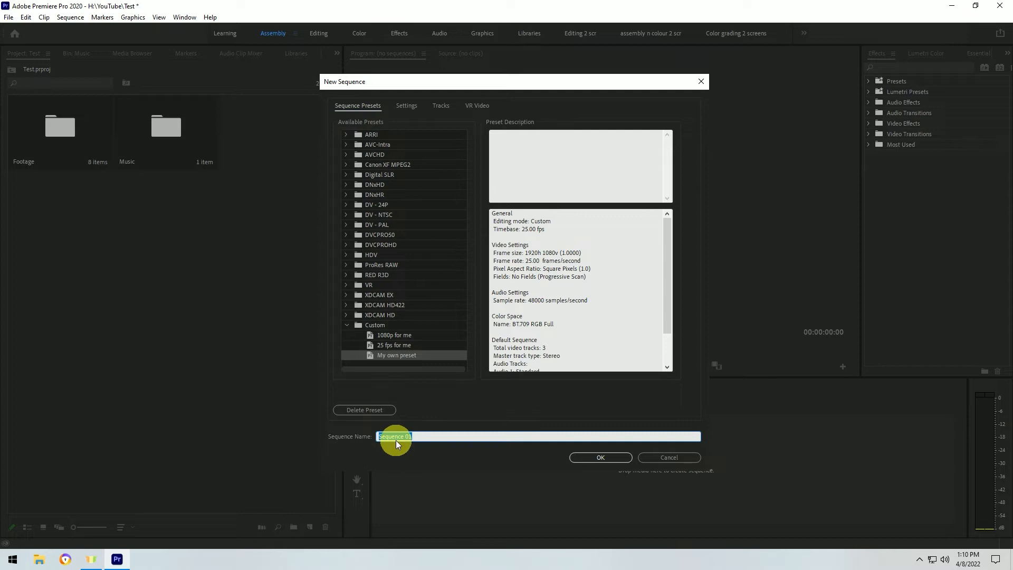
{"action": "type", "text": "Test"}
{"action": "left_click", "coordinate": [608, 459]}
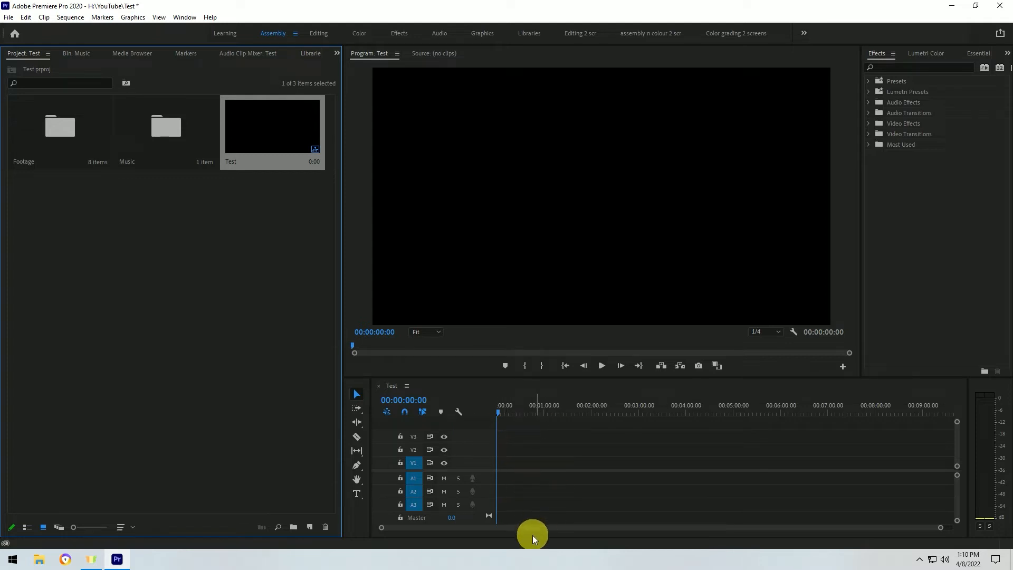
Step: Place the track Beave - Talk [NCS Release] from the Music bin at the start of audio track A1
{"action": "left_click", "coordinate": [217, 299]}
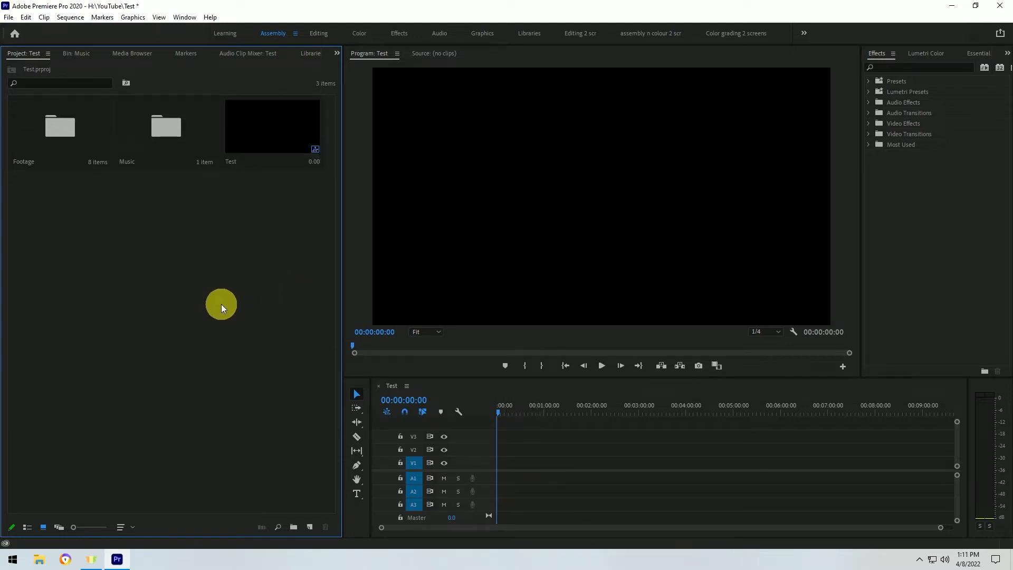
{"action": "double_click", "coordinate": [170, 124]}
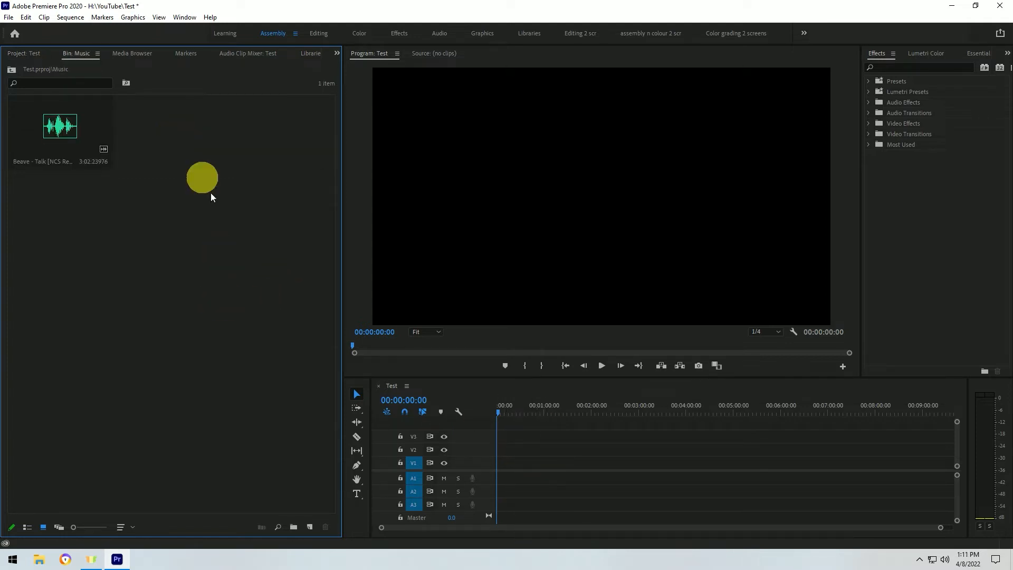
{"action": "left_click", "coordinate": [62, 130]}
{"action": "left_click_drag", "start_coordinate": [63, 130], "coordinate": [499, 480]}
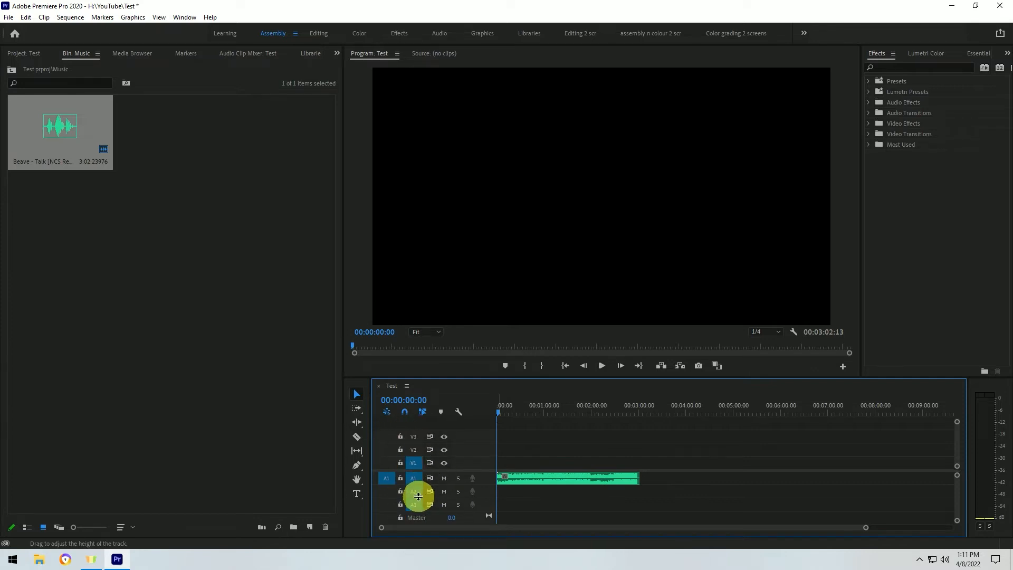
{"action": "scroll", "coordinate": [541, 496], "scroll_direction": "down", "scroll_amount": 2}
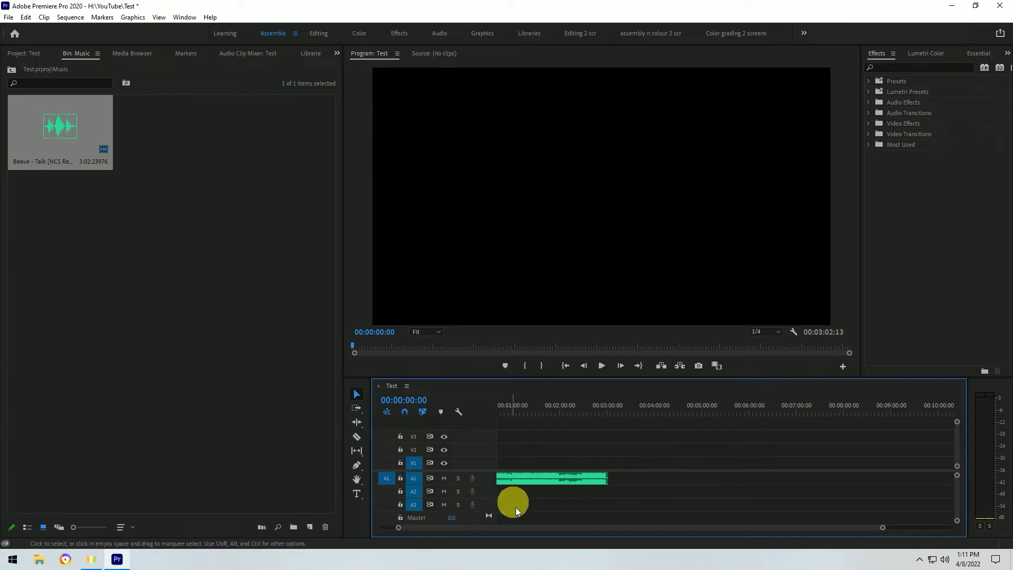
{"action": "scroll", "coordinate": [518, 511], "scroll_direction": "up", "scroll_amount": 2}
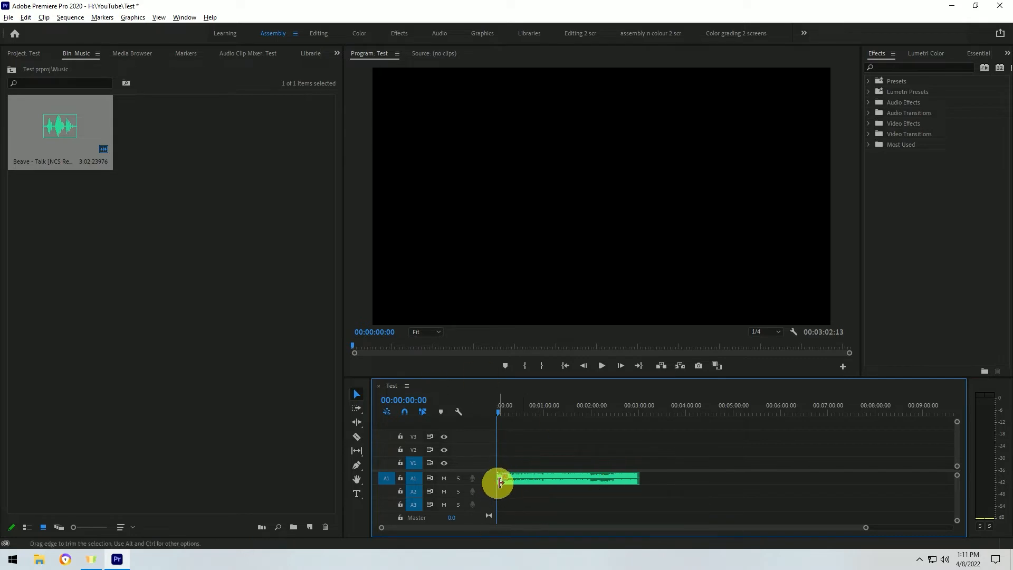
{"action": "scroll", "coordinate": [517, 493], "scroll_direction": "up", "scroll_amount": 3}
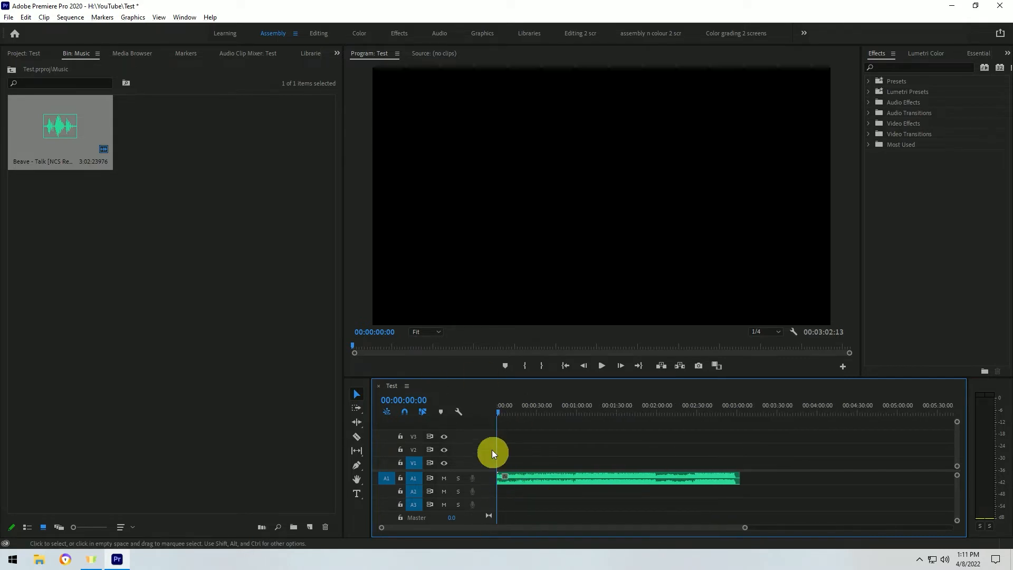
Step: Open the Footage bin and play the first seconds of the sequence to listen to the music
{"action": "left_click", "coordinate": [11, 73]}
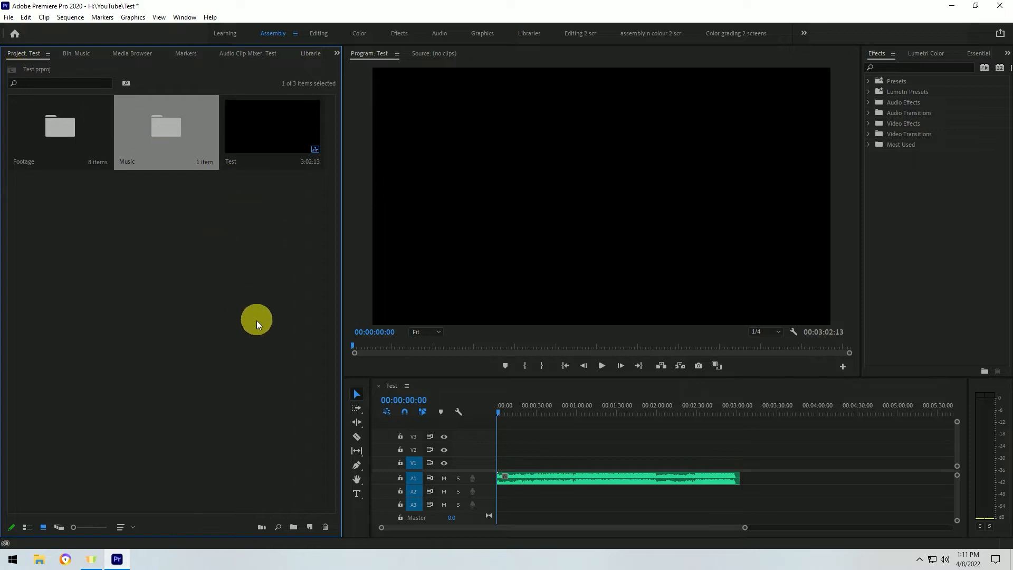
{"action": "left_click", "coordinate": [45, 132]}
{"action": "double_click", "coordinate": [45, 133]}
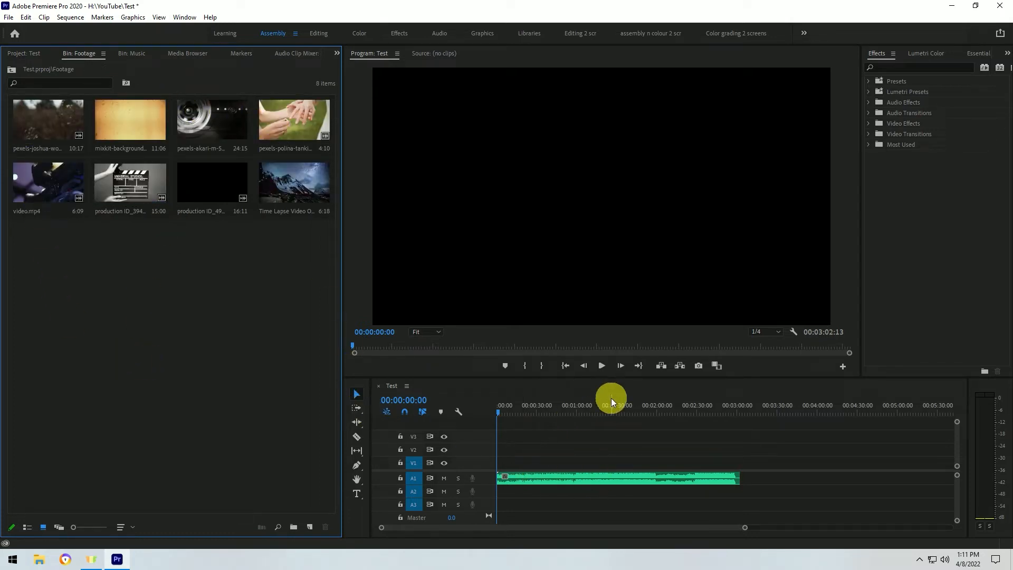
{"action": "left_click", "coordinate": [602, 365]}
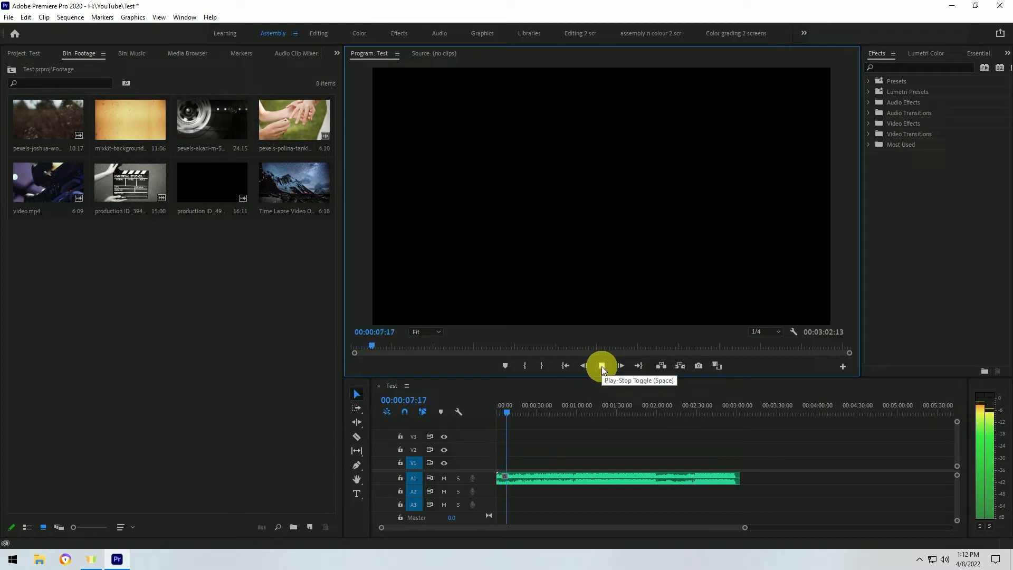
{"action": "left_click", "coordinate": [601, 366]}
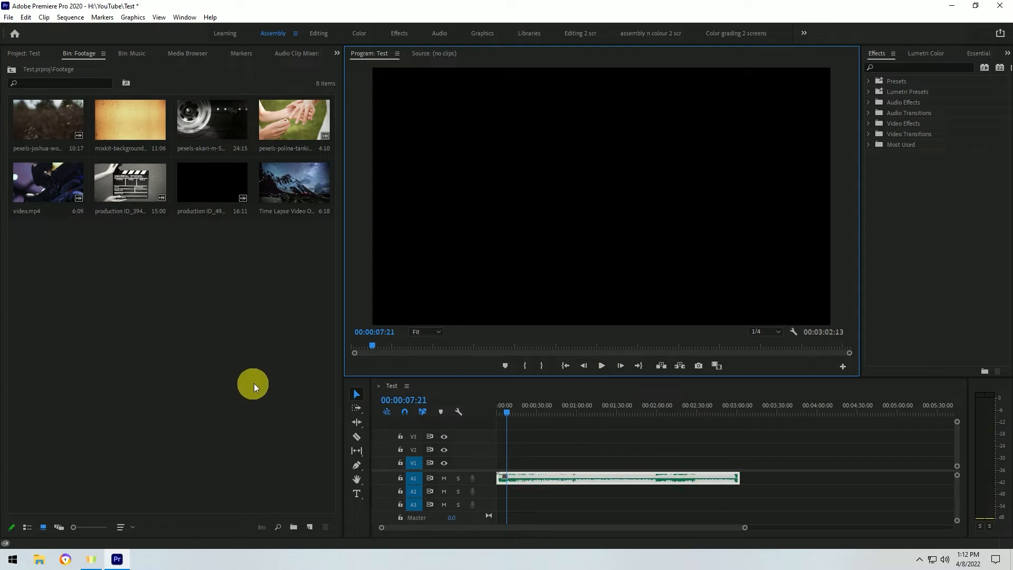
Step: Place the Time Lapse Video clip from the Footage bin at the very start of video track V1
{"action": "scroll", "coordinate": [589, 459], "scroll_direction": "up", "scroll_amount": 4}
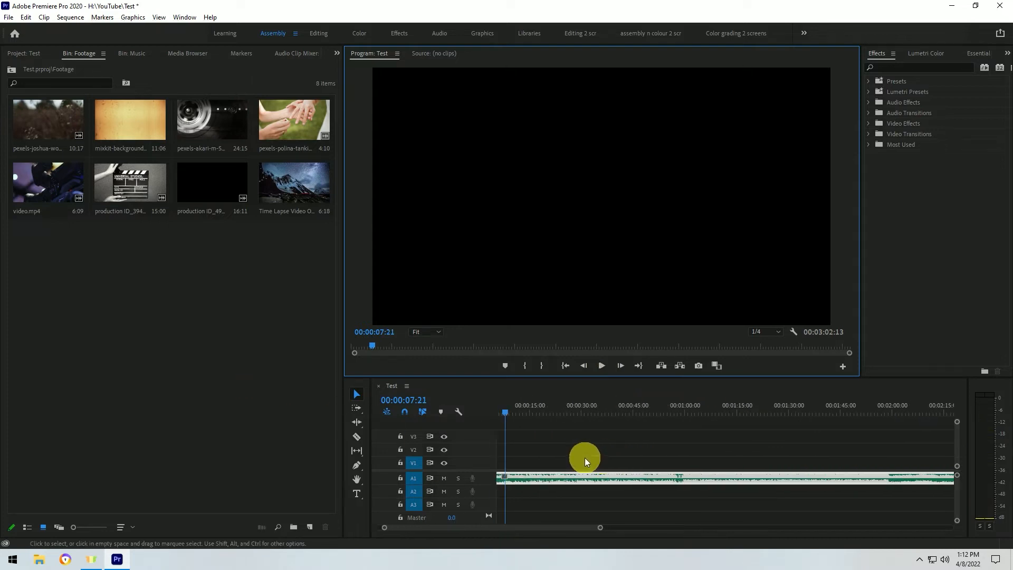
{"action": "scroll", "coordinate": [585, 458], "scroll_direction": "up", "scroll_amount": 1}
{"action": "left_click", "coordinate": [245, 349]}
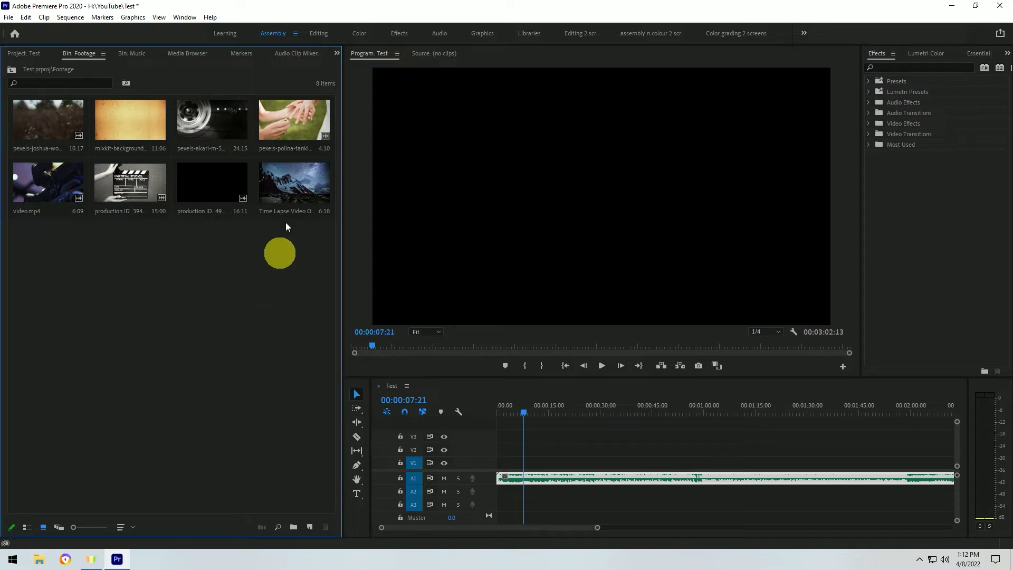
{"action": "left_click", "coordinate": [283, 184]}
{"action": "left_click_drag", "start_coordinate": [283, 185], "coordinate": [497, 467]}
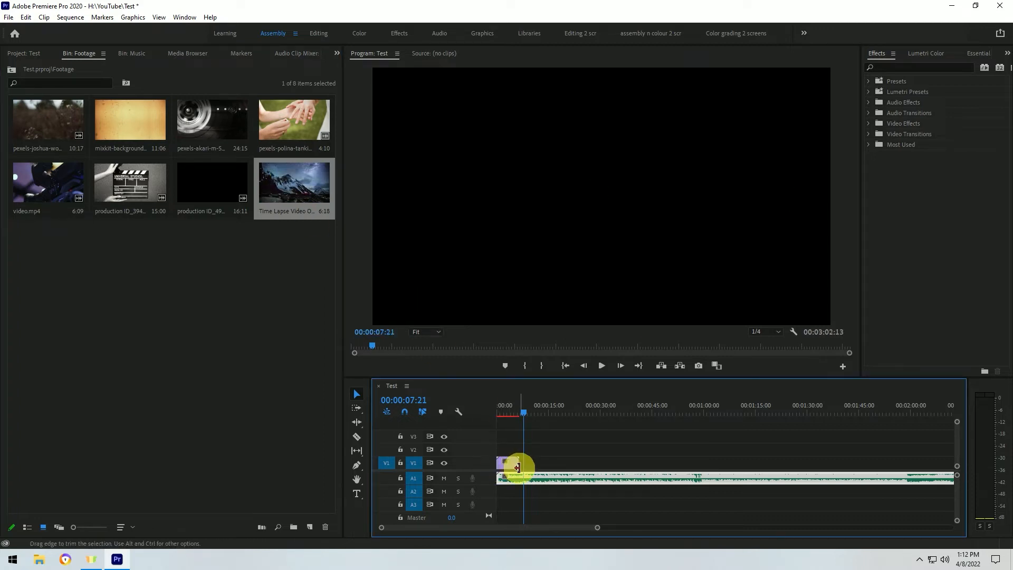
Step: Add the pexels-akari, pexels-joshua, production ID_394 and video.mp4 clips from the playhead onward on V2, with their audio on A2
{"action": "left_click", "coordinate": [207, 126]}
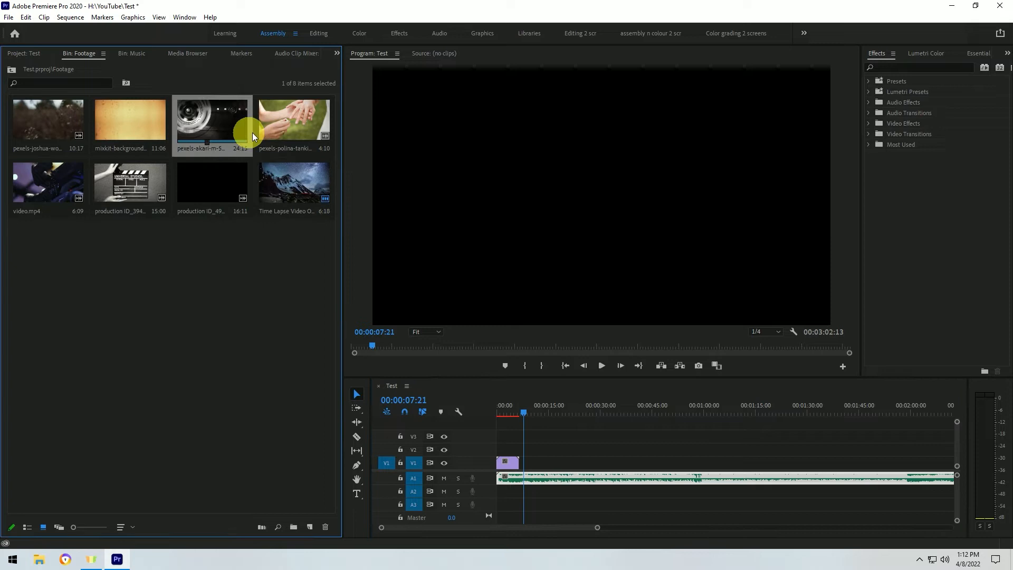
{"action": "left_click", "coordinate": [63, 127], "text": "ctrl"}
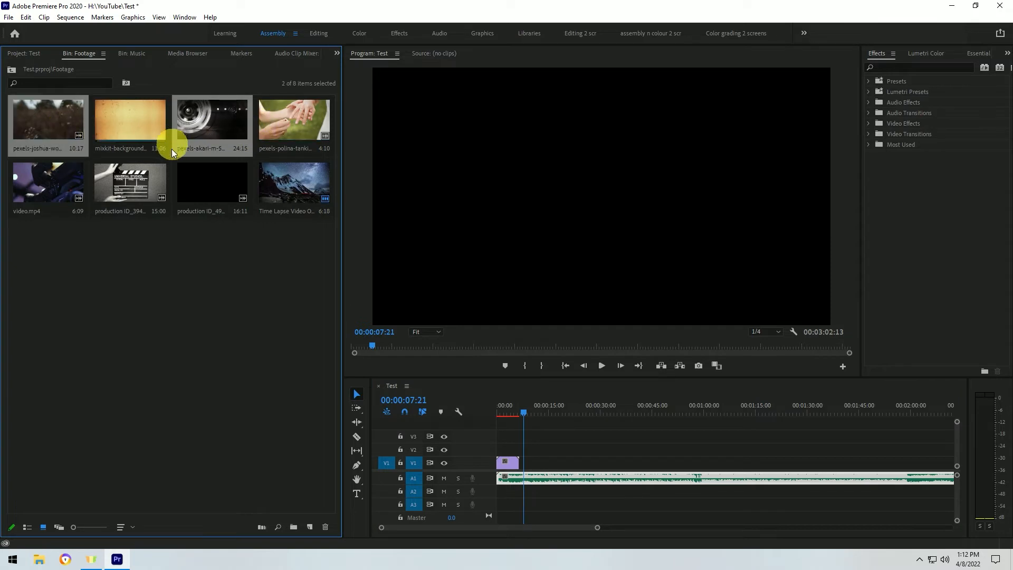
{"action": "left_click", "coordinate": [132, 192], "text": "ctrl"}
{"action": "left_click", "coordinate": [80, 188], "text": "ctrl"}
{"action": "left_click_drag", "start_coordinate": [211, 116], "coordinate": [588, 434]}
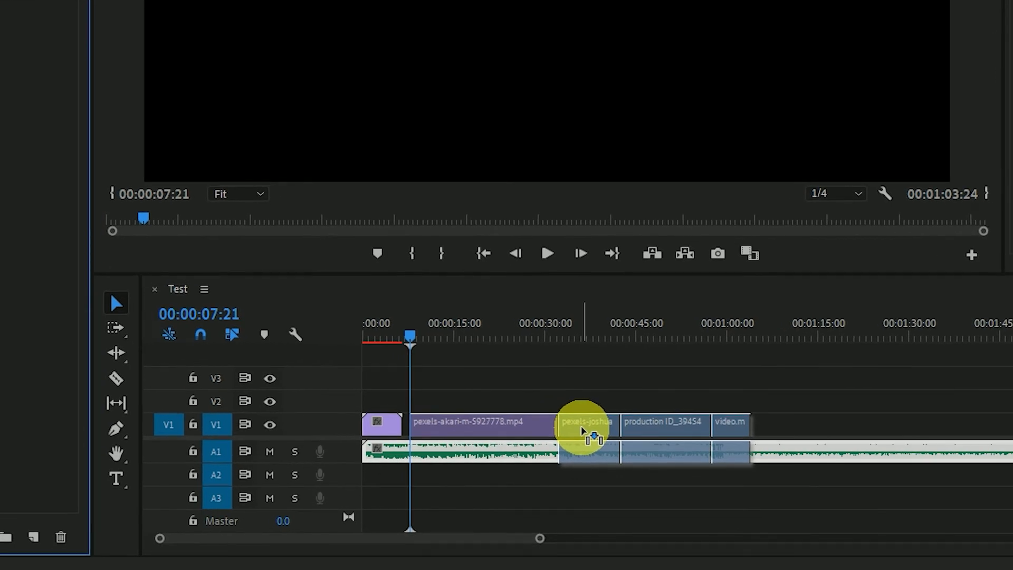
{"action": "left_click_drag", "start_coordinate": [582, 429], "coordinate": [586, 478]}
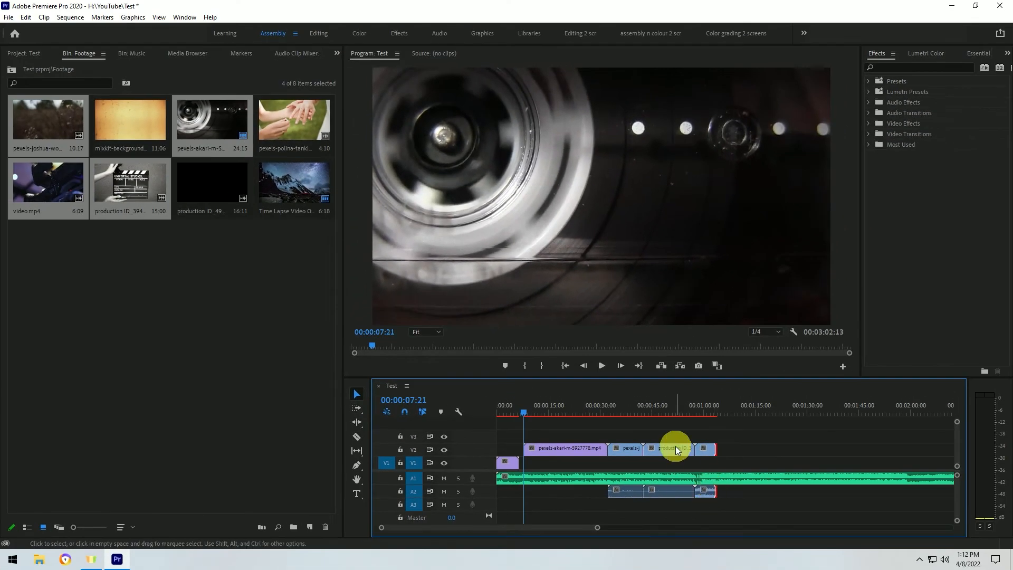
Step: Unlink the last three clips on V2 from their audio and delete that audio from track A2
{"action": "left_click", "coordinate": [677, 451]}
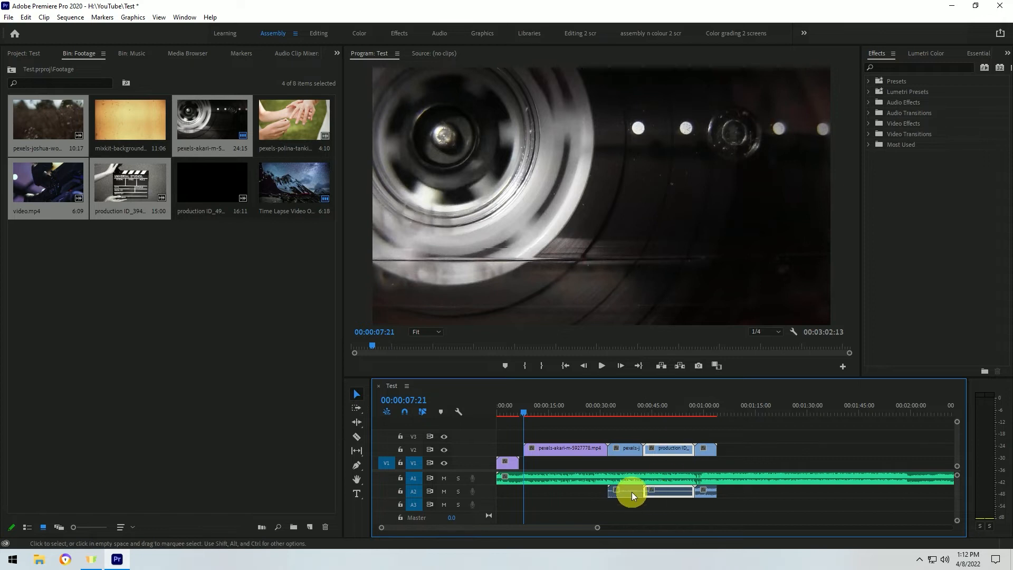
{"action": "left_click_drag", "start_coordinate": [620, 424], "coordinate": [640, 446]}
{"action": "right_click", "coordinate": [622, 446]}
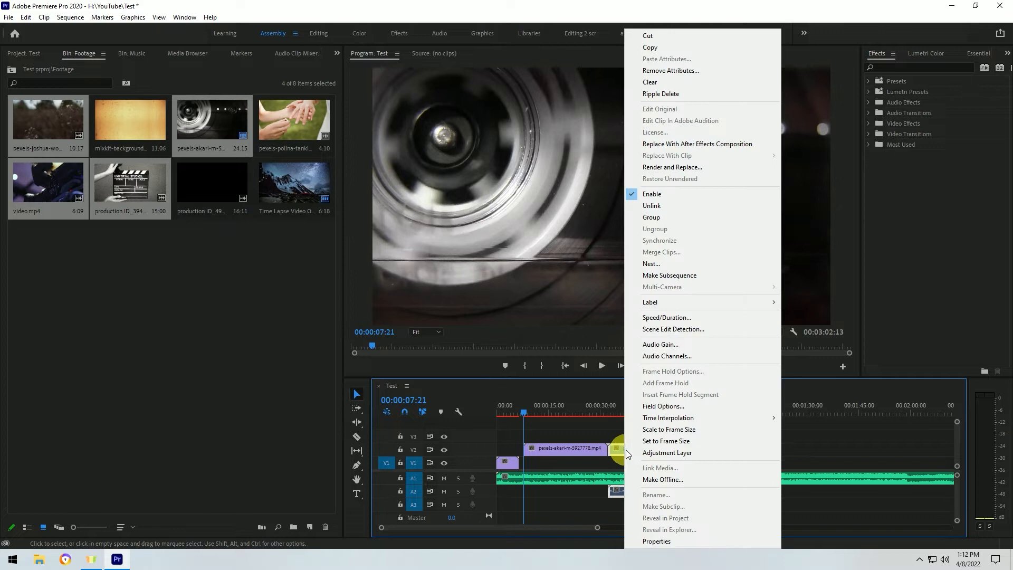
{"action": "left_click", "coordinate": [650, 206]}
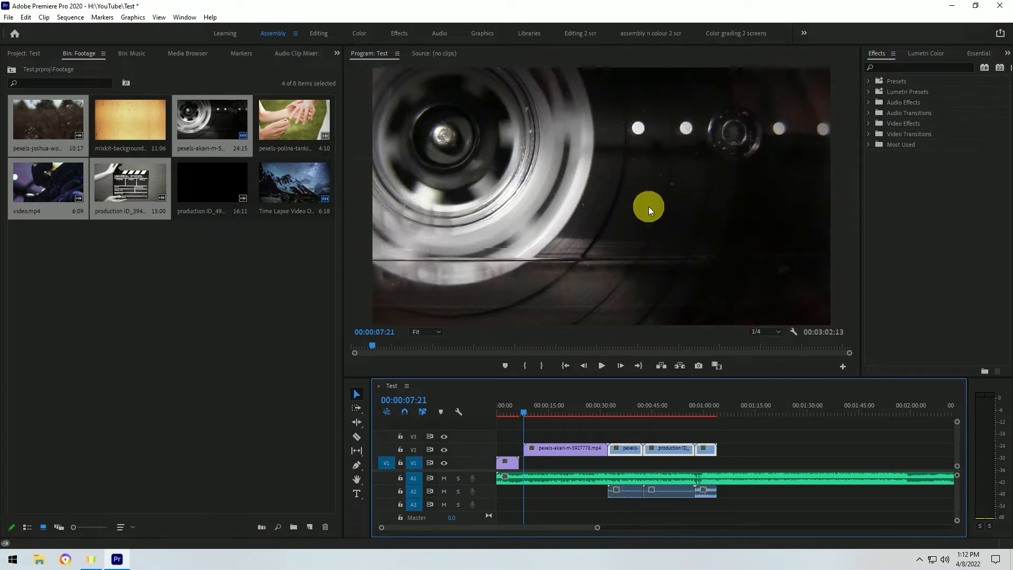
{"action": "left_click", "coordinate": [686, 464]}
{"action": "left_click_drag", "start_coordinate": [731, 490], "coordinate": [607, 500]}
{"action": "key", "text": "Delete"}
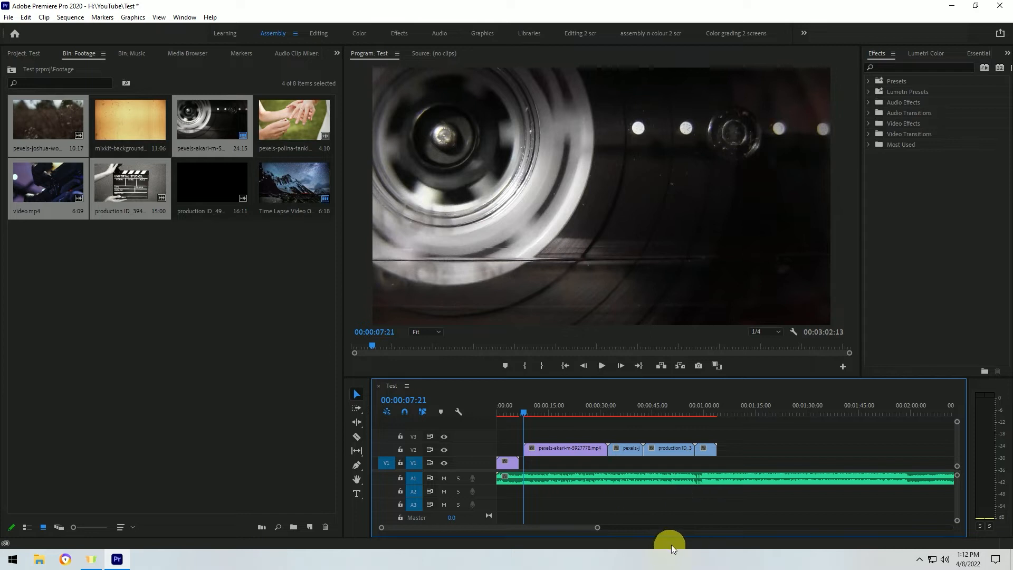
Step: Move the four clips from V2 down to V1 and butt them against the end of the time-lapse clip
{"action": "left_click", "coordinate": [572, 445]}
{"action": "left_click_drag", "start_coordinate": [550, 428], "coordinate": [731, 453]}
{"action": "left_click_drag", "start_coordinate": [575, 448], "coordinate": [574, 461]}
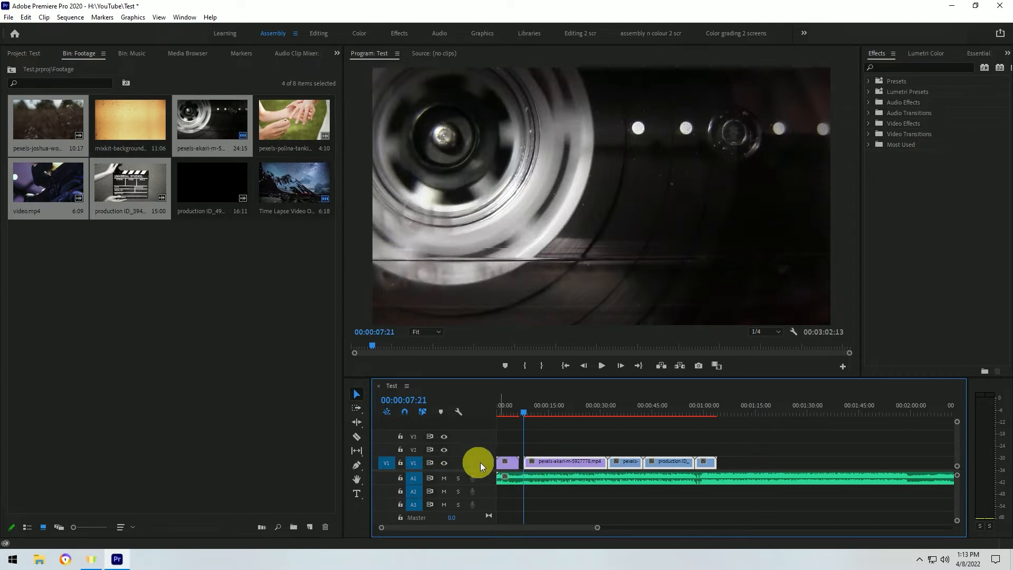
{"action": "left_click", "coordinate": [508, 410]}
{"action": "left_click_drag", "start_coordinate": [704, 460], "coordinate": [703, 462]}
{"action": "left_click_drag", "start_coordinate": [577, 463], "coordinate": [571, 463]}
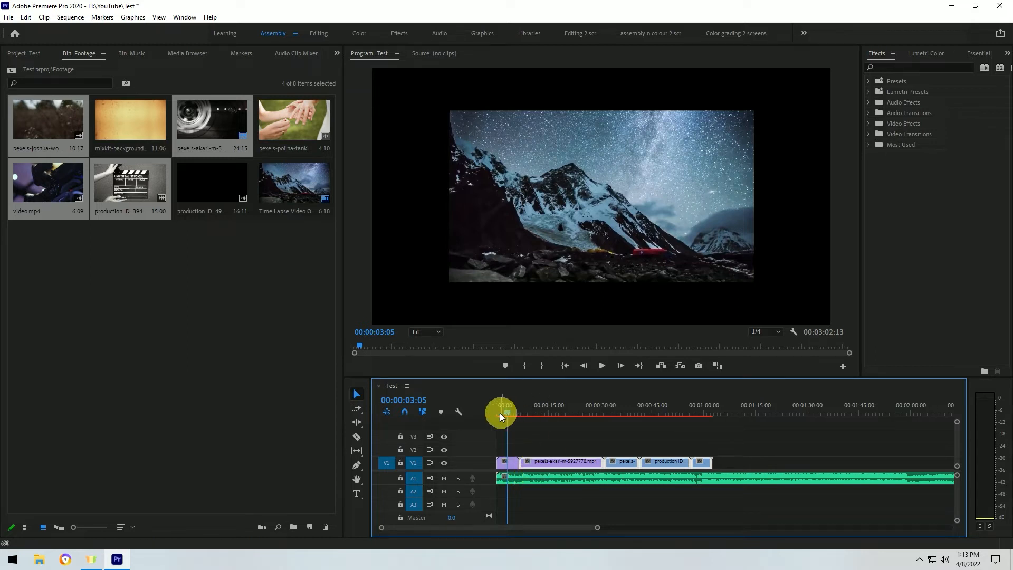
Step: Return the playhead to the start of the sequence and play the first seconds of the time-lapse clip
{"action": "left_click_drag", "start_coordinate": [501, 412], "coordinate": [473, 417]}
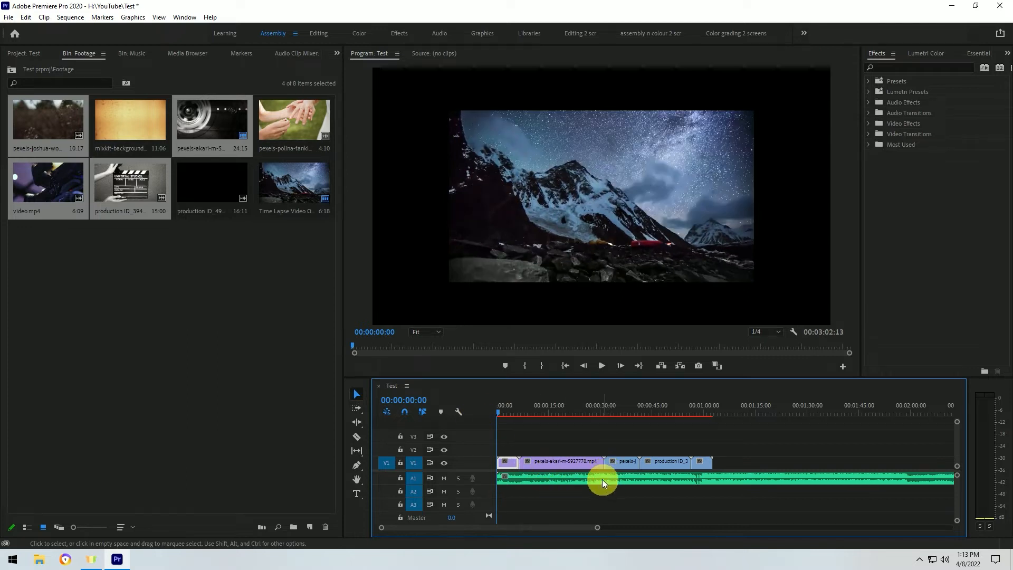
{"action": "key", "text": "space"}
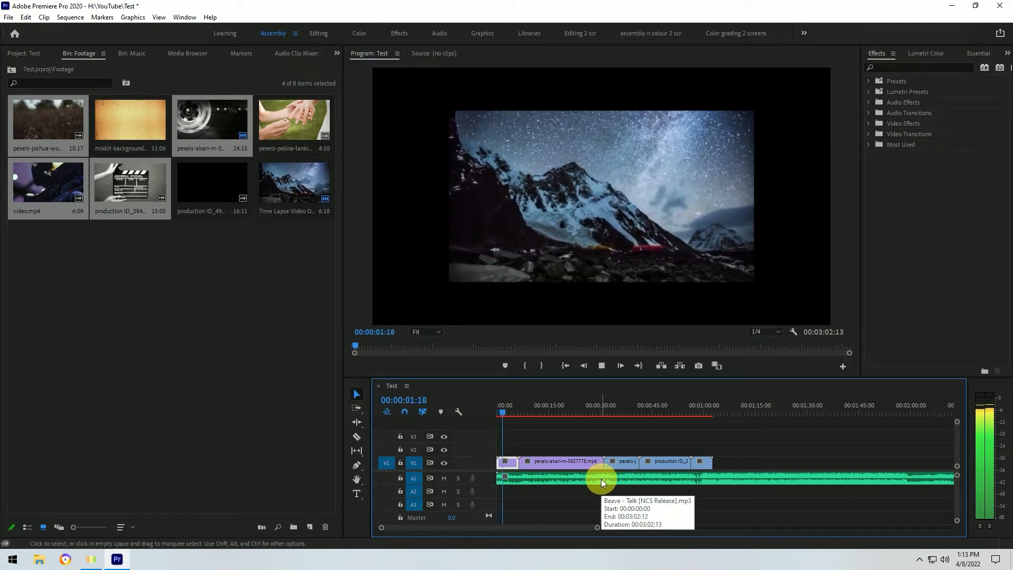
{"action": "key", "text": "space"}
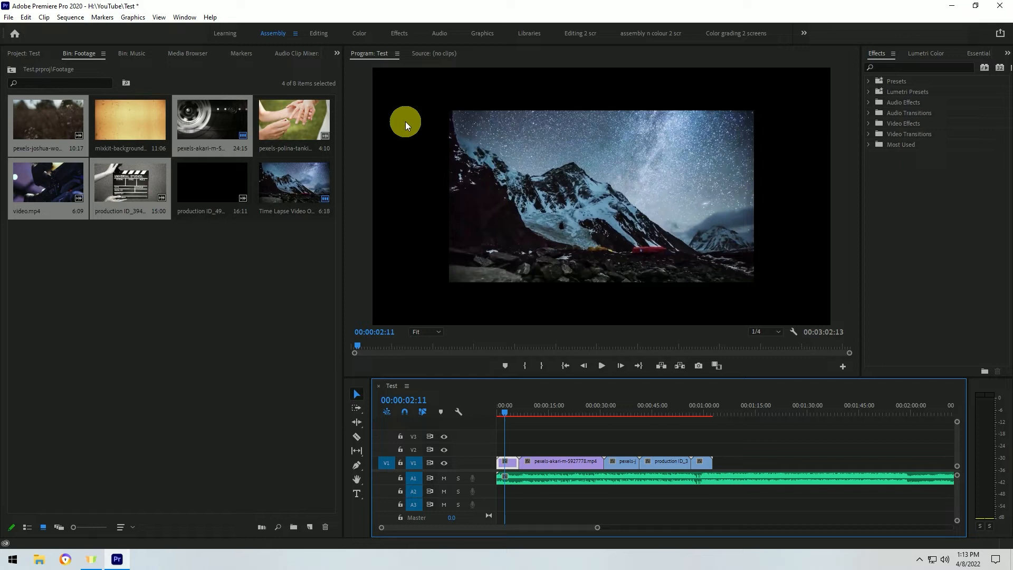
Step: Show the effect controls of the Time Lapse Video Of Night Sky clip and set its scale to 150
{"action": "left_click", "coordinate": [337, 53]}
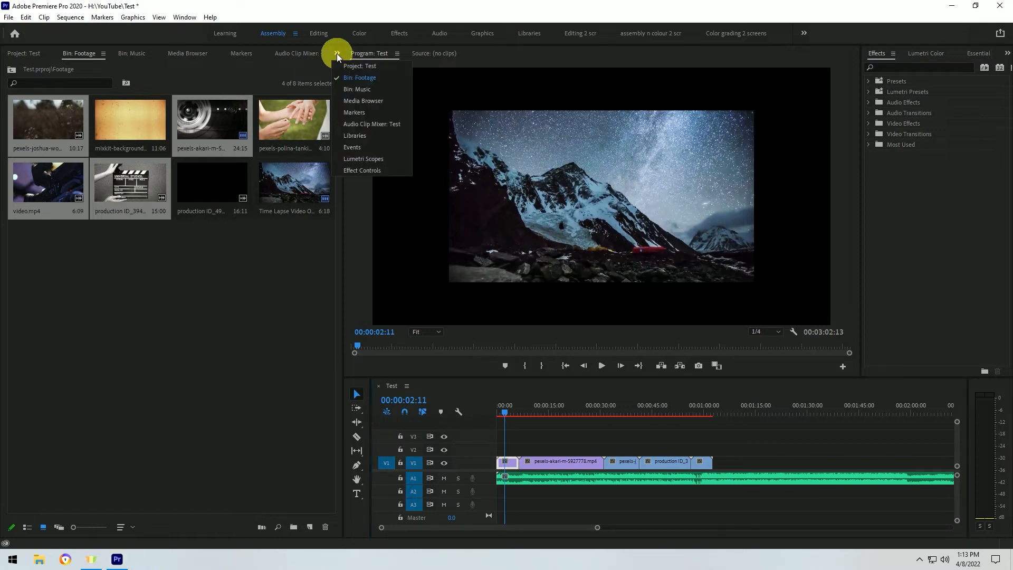
{"action": "left_click", "coordinate": [361, 170]}
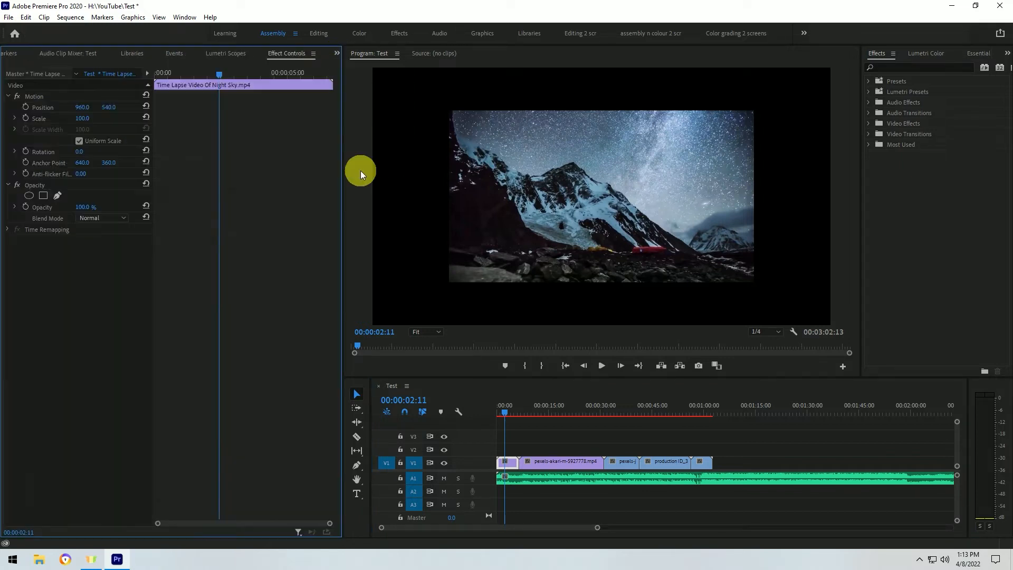
{"action": "left_click", "coordinate": [89, 117]}
{"action": "type", "text": "150"}
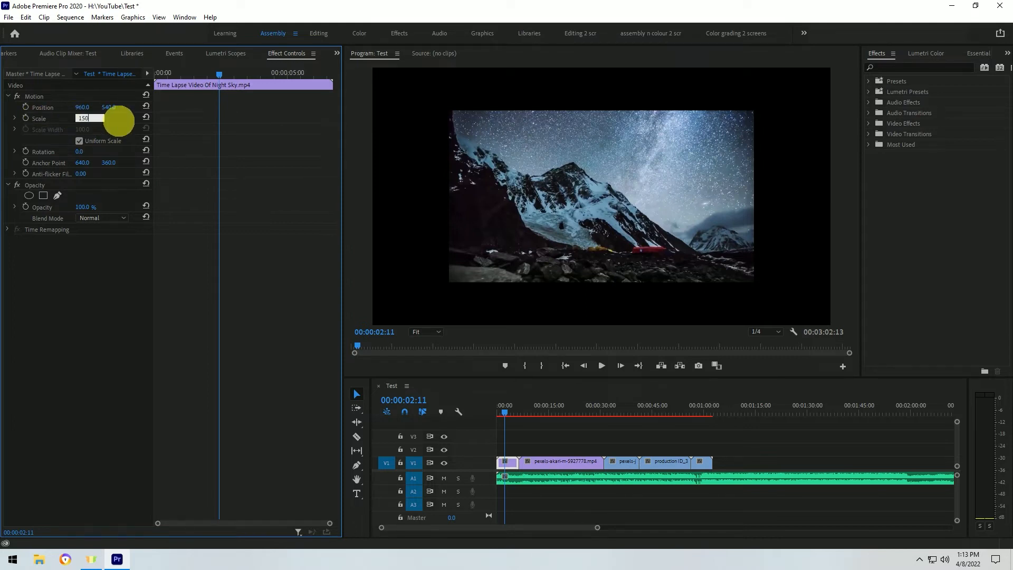
{"action": "key", "text": "Return"}
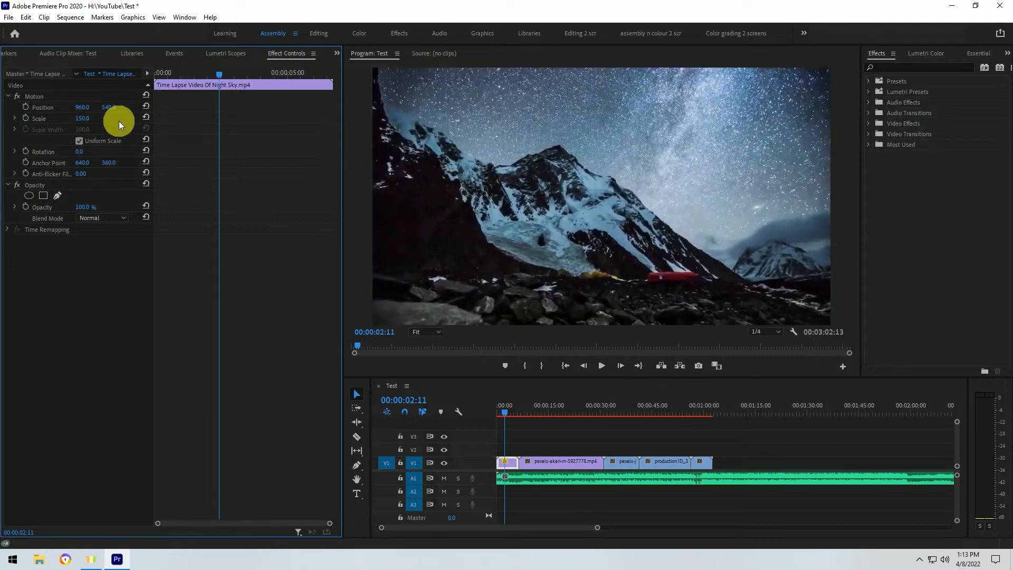
Step: Try a different scale on the time-lapse clip by eye and set it back to 150
{"action": "left_click_drag", "start_coordinate": [84, 118], "coordinate": [102, 109]}
{"action": "left_click", "coordinate": [86, 115]}
{"action": "type", "text": "150"}
{"action": "key", "text": "Return"}
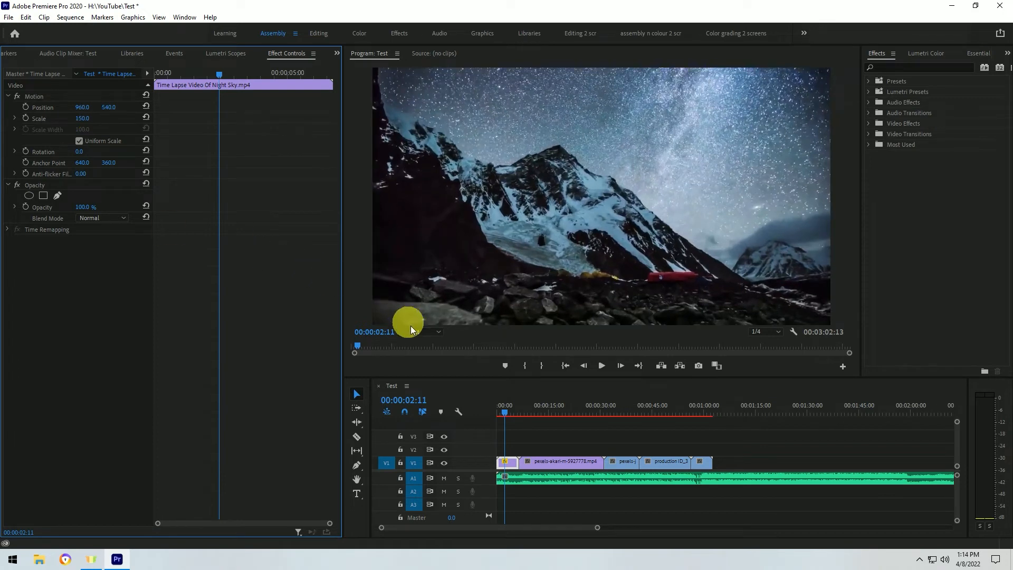
Step: Check the framing of the following clips on V1 and set the scale of production ID_3945446.mp4 to 50
{"action": "left_click", "coordinate": [539, 408]}
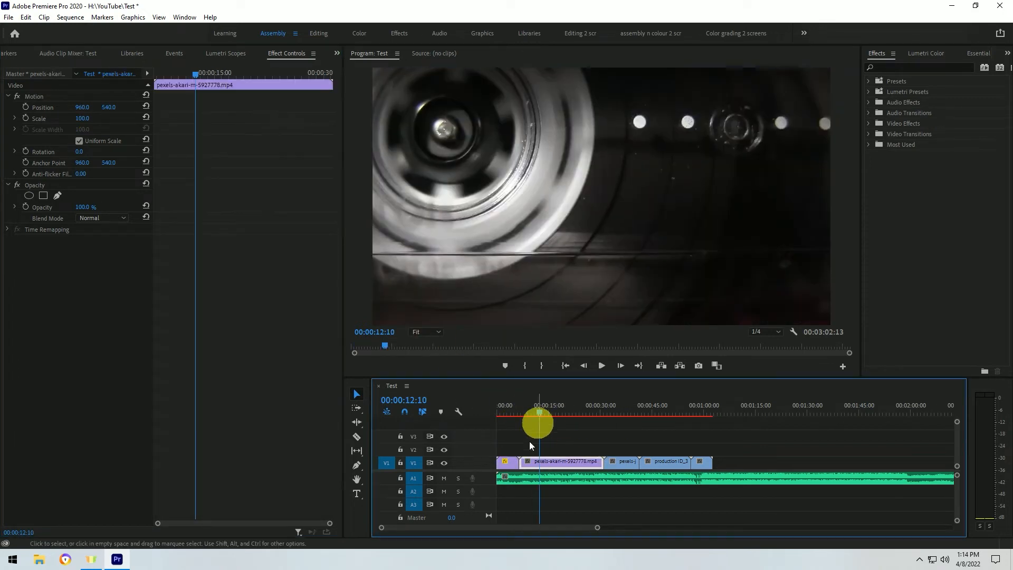
{"action": "left_click", "coordinate": [616, 414]}
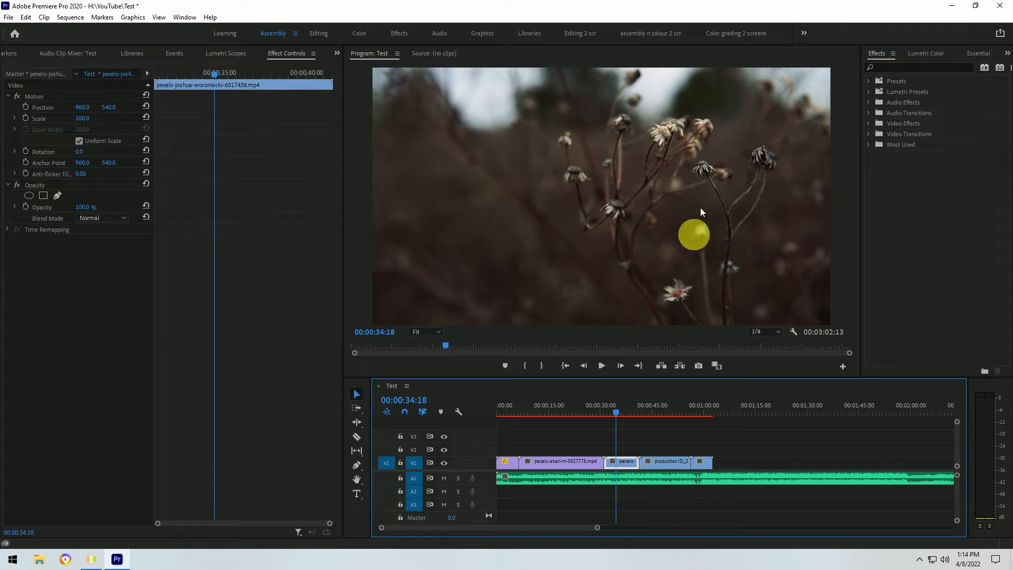
{"action": "left_click", "coordinate": [663, 414]}
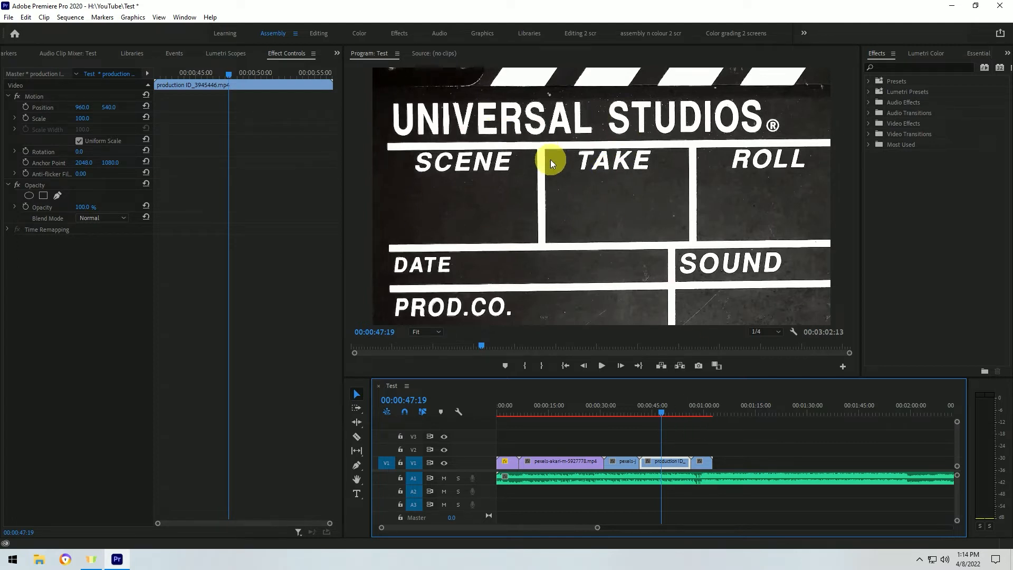
{"action": "left_click", "coordinate": [83, 119]}
{"action": "type", "text": "50"}
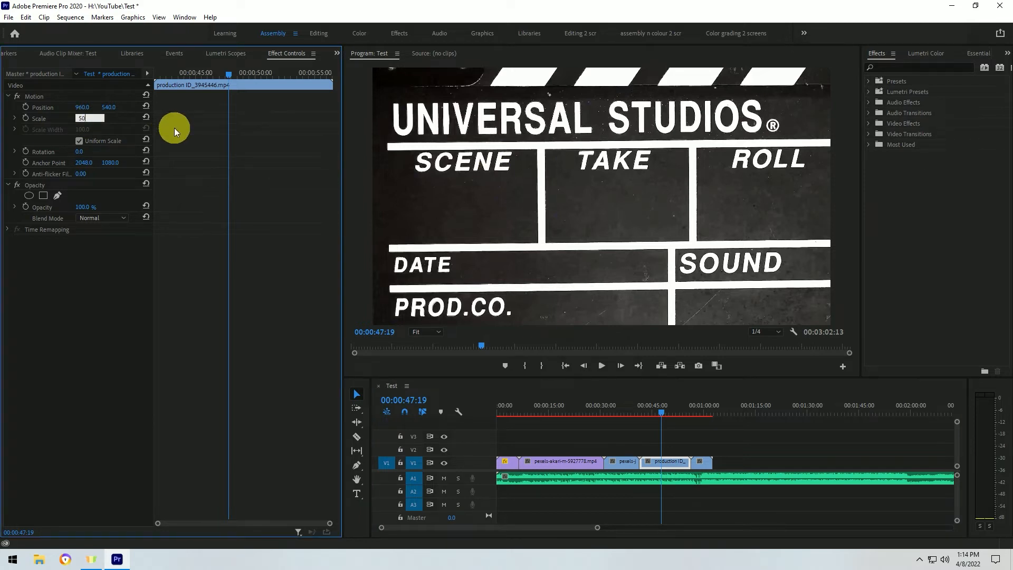
{"action": "key", "text": "Return"}
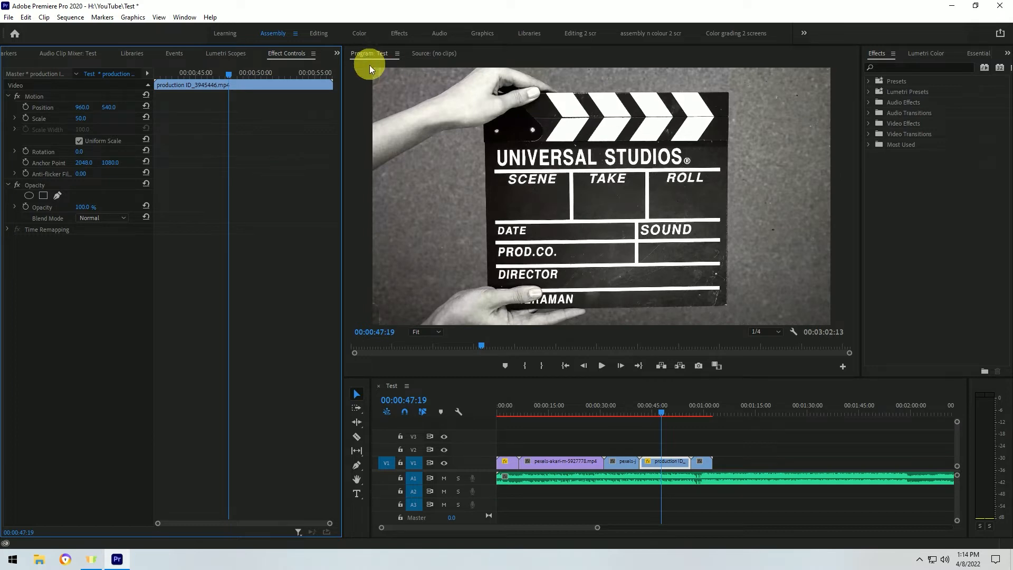
Step: Try a larger scale on the clapperboard clip by eye and set it back to 50
{"action": "mouse_move", "coordinate": [81, 118]}
{"action": "left_mouse_down"}
{"action": "mouse_move", "coordinate": [68, 118]}
{"action": "mouse_move", "coordinate": [100, 125]}
{"action": "mouse_move", "coordinate": [79, 118]}
{"action": "left_mouse_up"}
{"action": "left_click", "coordinate": [90, 116]}
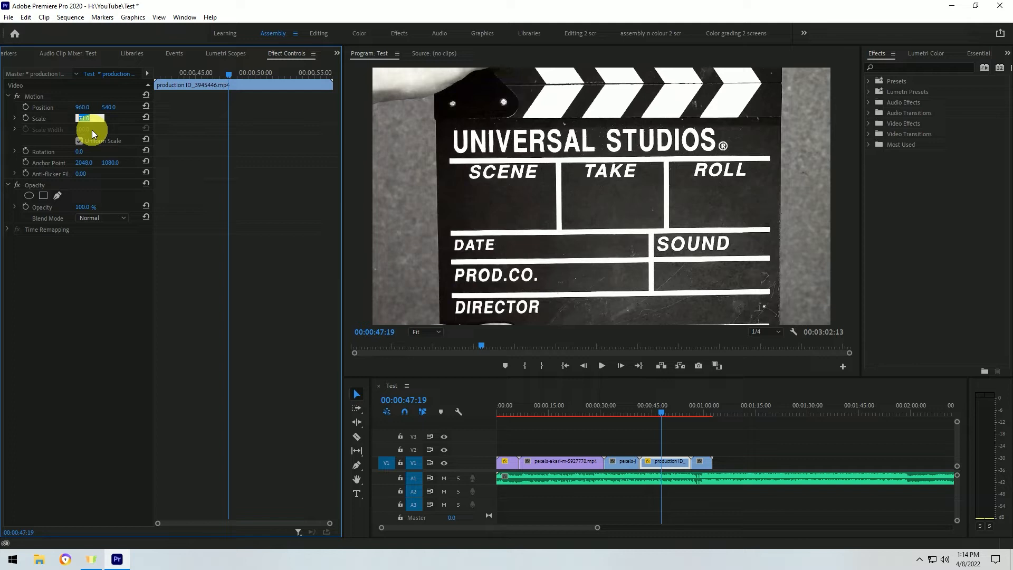
{"action": "type", "text": "50"}
{"action": "key", "text": "Return"}
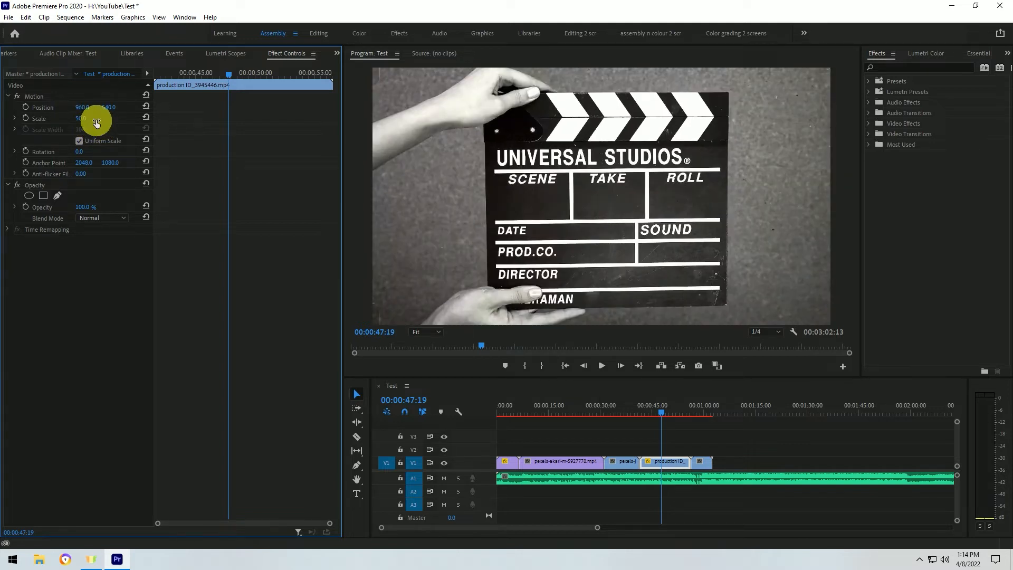
Step: Check the framing of video.mp4, then play the sequence from its start into the pexels-akari-m-5927778.mp4 clip
{"action": "left_click", "coordinate": [705, 412]}
{"action": "left_click_drag", "start_coordinate": [704, 425], "coordinate": [704, 426]}
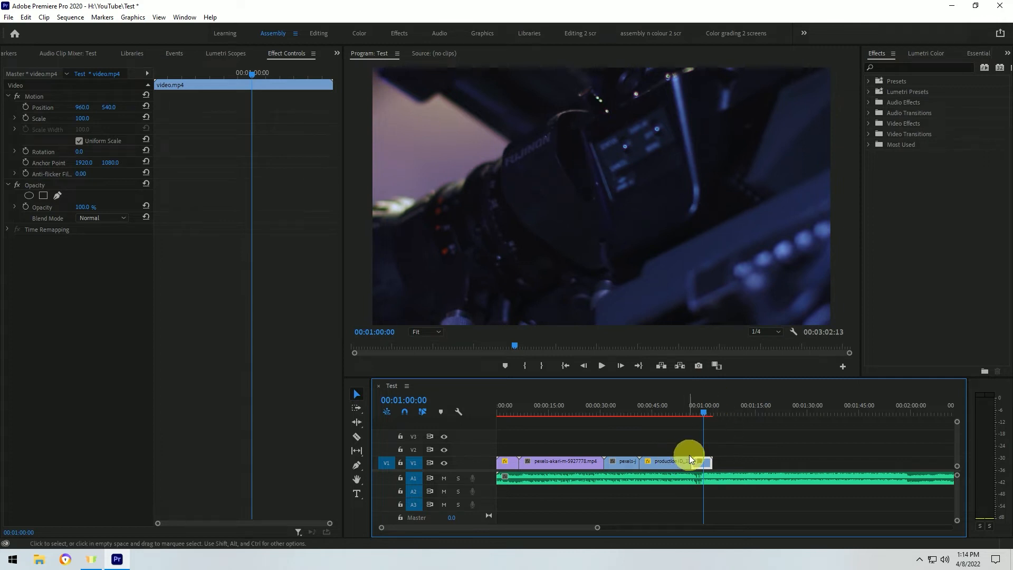
{"action": "left_click", "coordinate": [500, 412]}
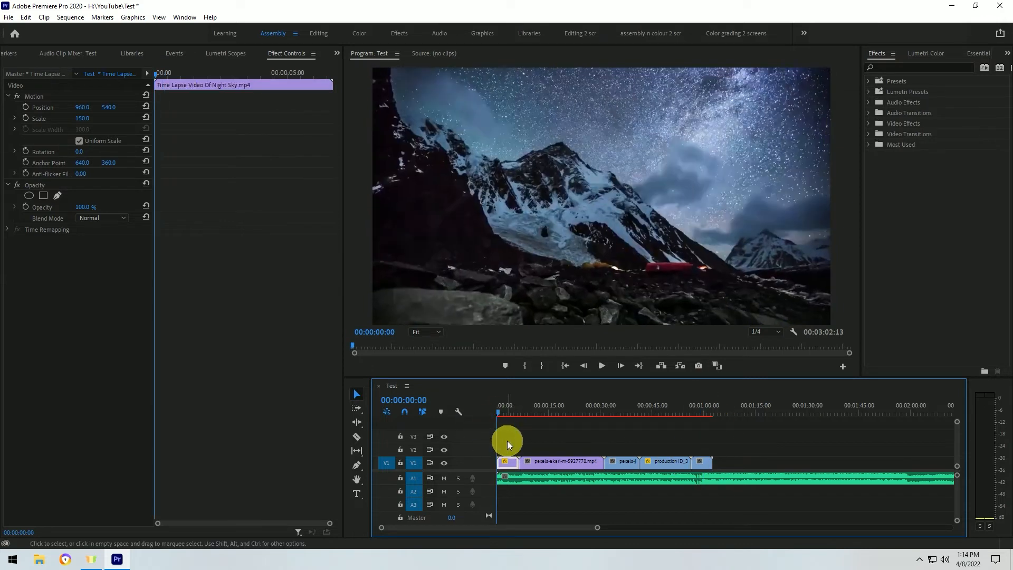
{"action": "left_click", "coordinate": [602, 366]}
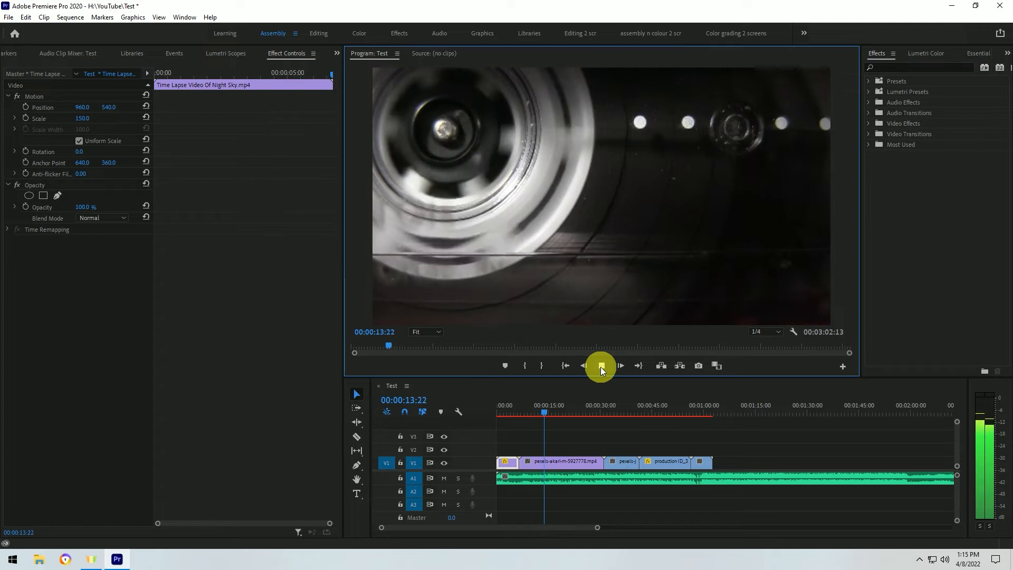
{"action": "left_click", "coordinate": [601, 365]}
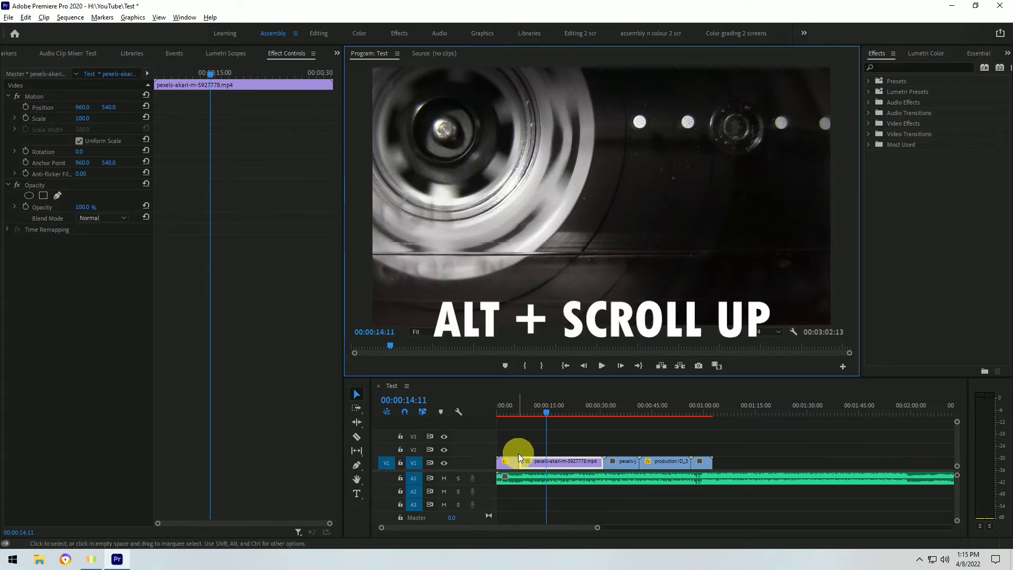
Step: Play the time-lapse clip from the start of the sequence in short stretches to look for a cut point
{"action": "scroll", "coordinate": [518, 454], "scroll_direction": "up", "scroll_amount": 5, "text": "alt"}
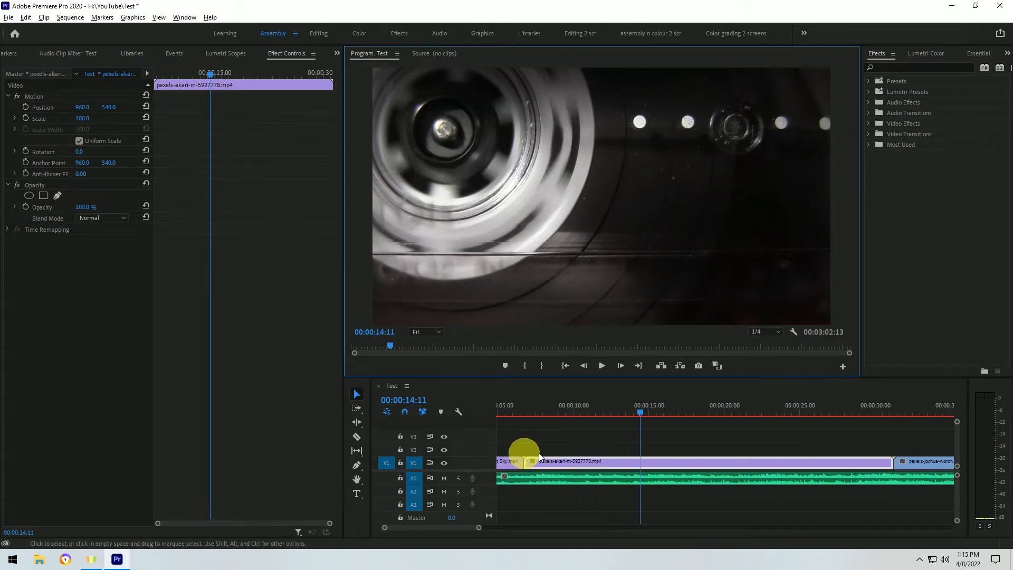
{"action": "scroll", "coordinate": [530, 448], "scroll_direction": "up", "scroll_amount": 2, "text": "alt"}
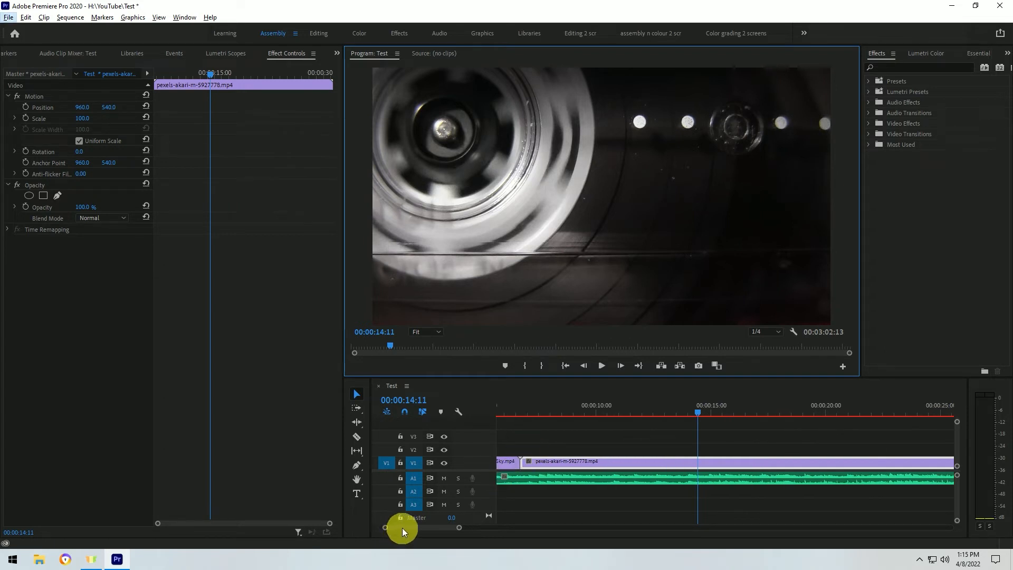
{"action": "left_click_drag", "start_coordinate": [402, 528], "coordinate": [394, 527]}
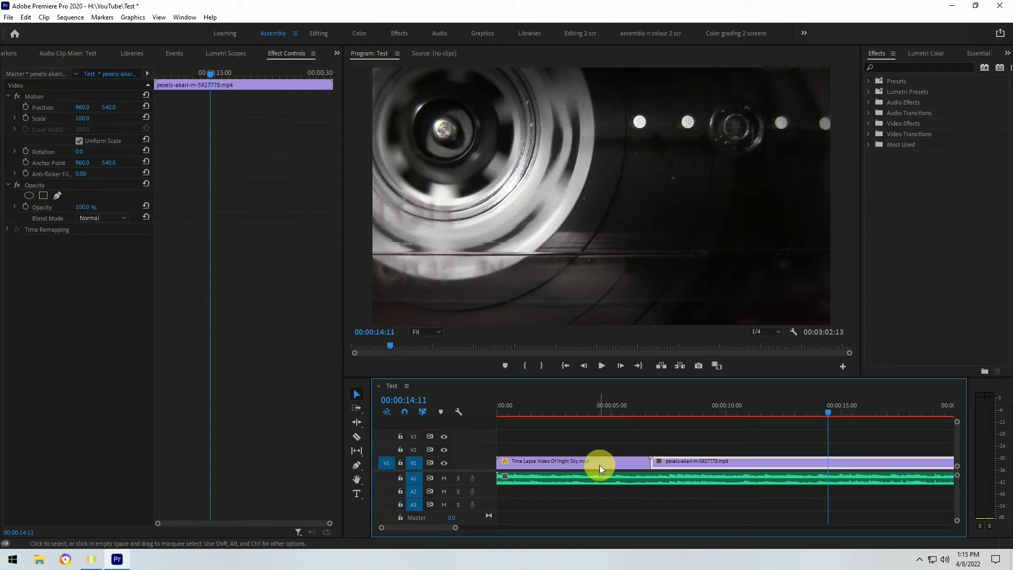
{"action": "left_click", "coordinate": [498, 412]}
{"action": "key", "text": "space"}
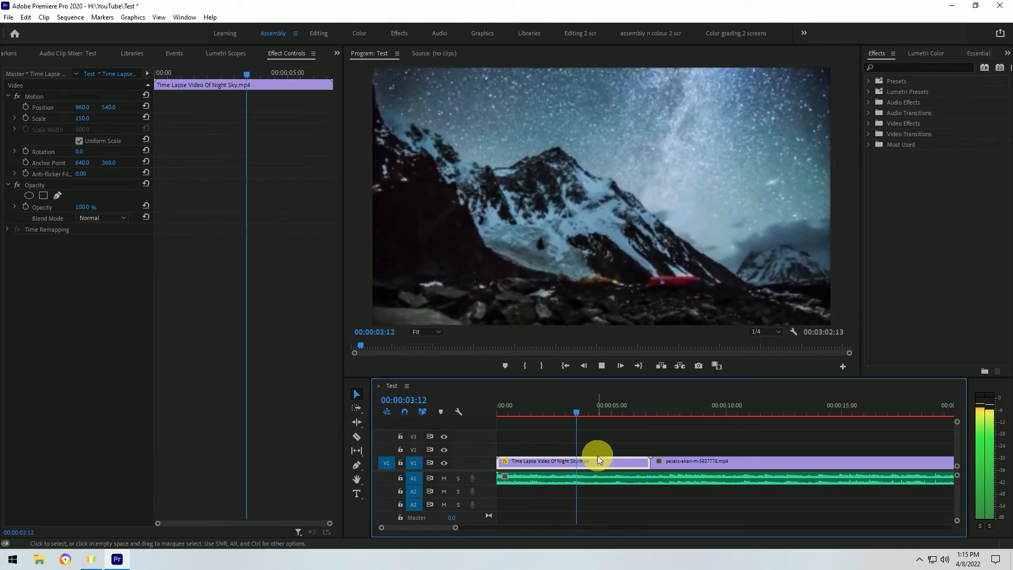
{"action": "key", "text": "space"}
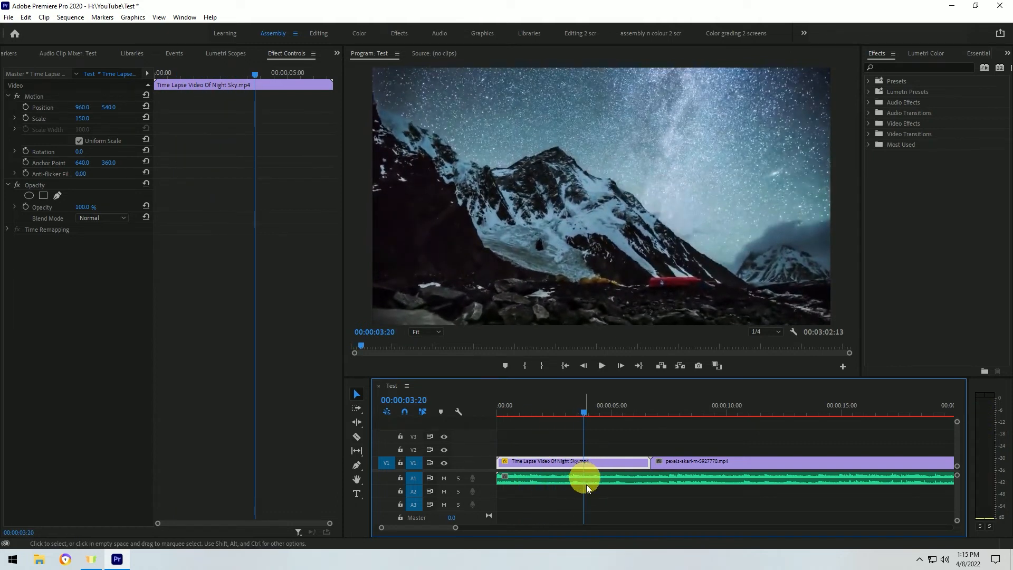
{"action": "key", "text": "space"}
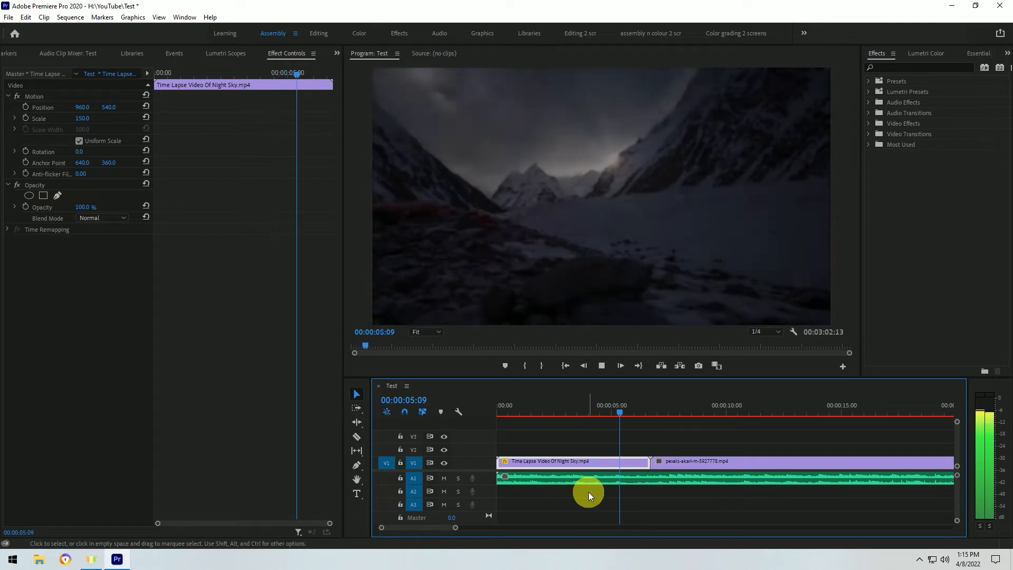
{"action": "key", "text": "space"}
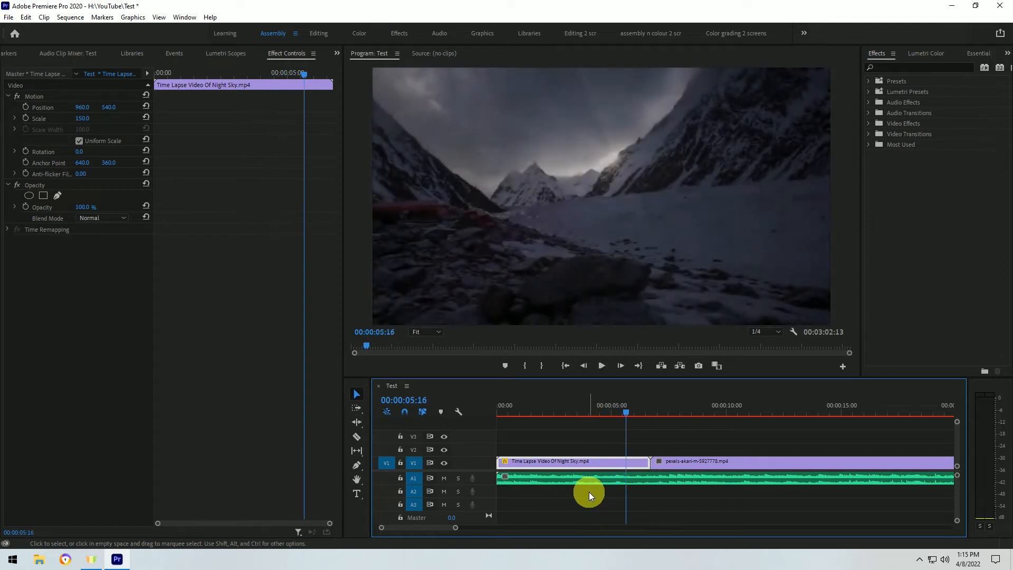
Step: Play from the start again to find the cut point and split the time-lapse clip at 00:00:02:21 with the Razor tool
{"action": "left_click", "coordinate": [498, 413]}
{"action": "key", "text": "space"}
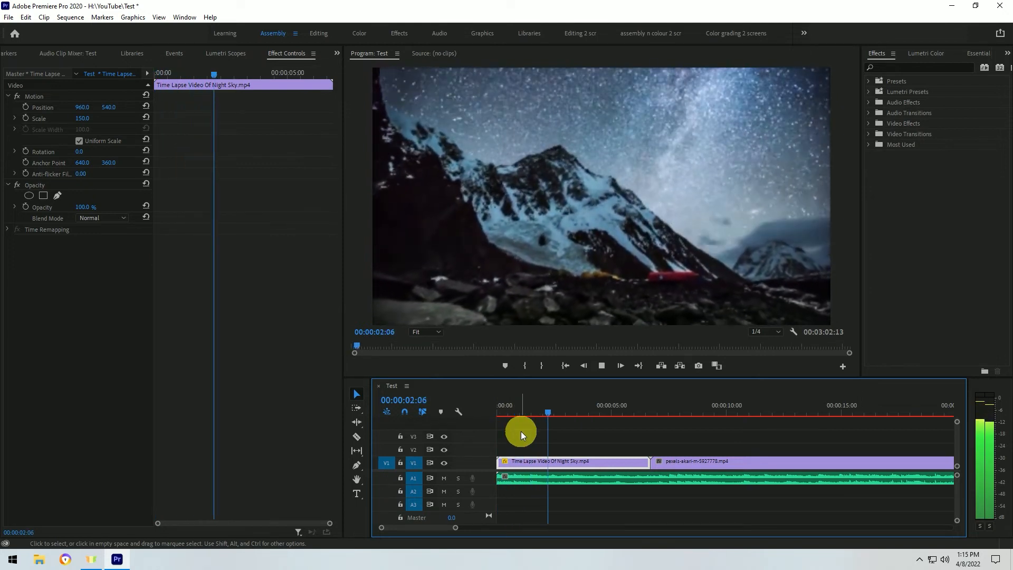
{"action": "key", "text": "space"}
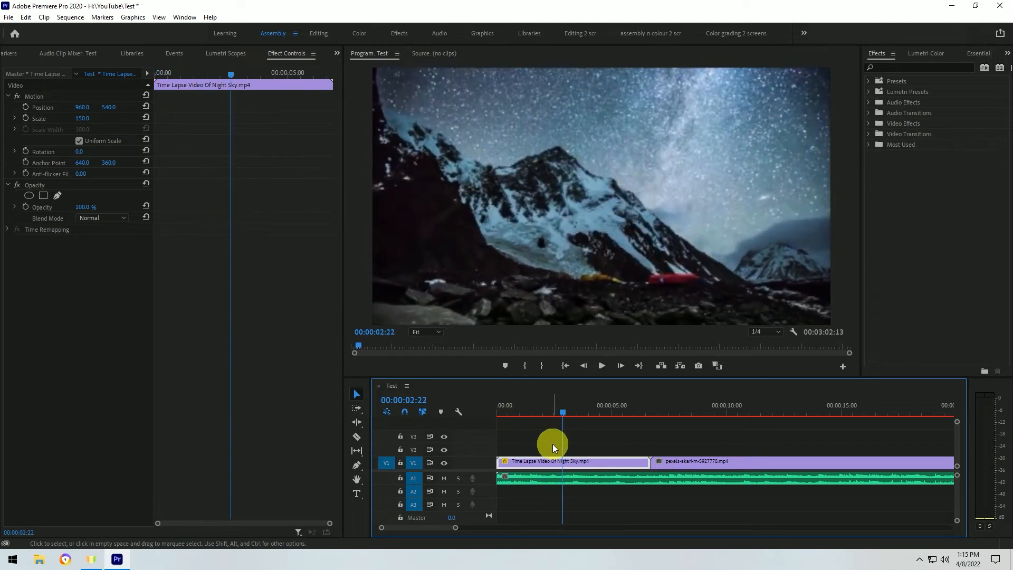
{"action": "key", "text": "Left"}
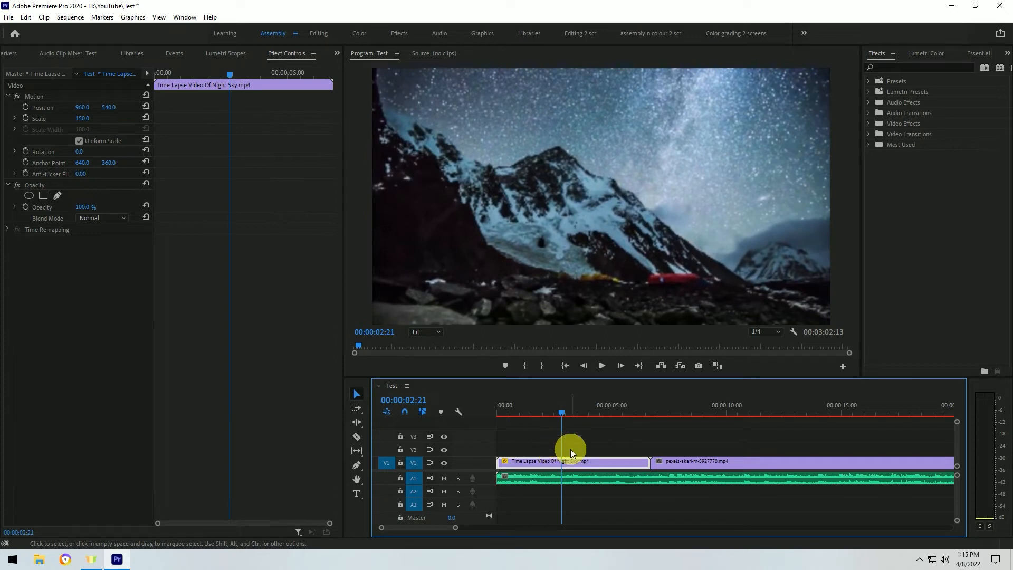
{"action": "key", "text": "c"}
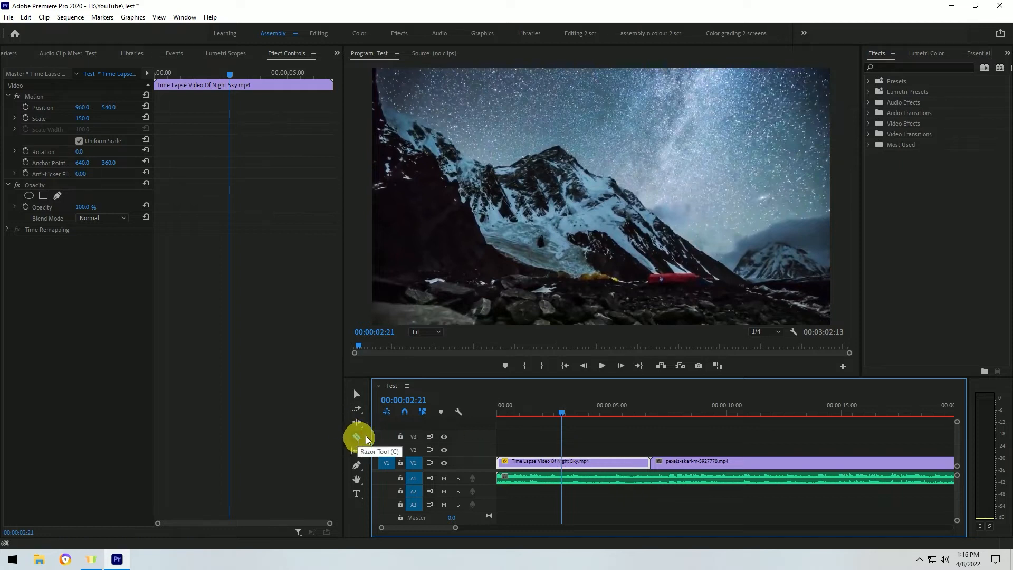
{"action": "left_click", "coordinate": [562, 462]}
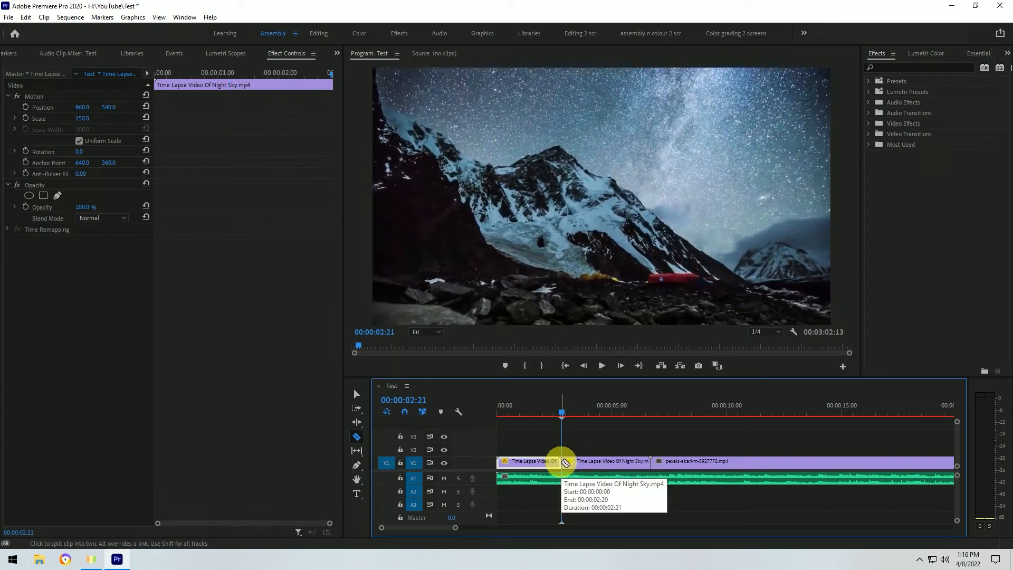
{"action": "key", "text": "v"}
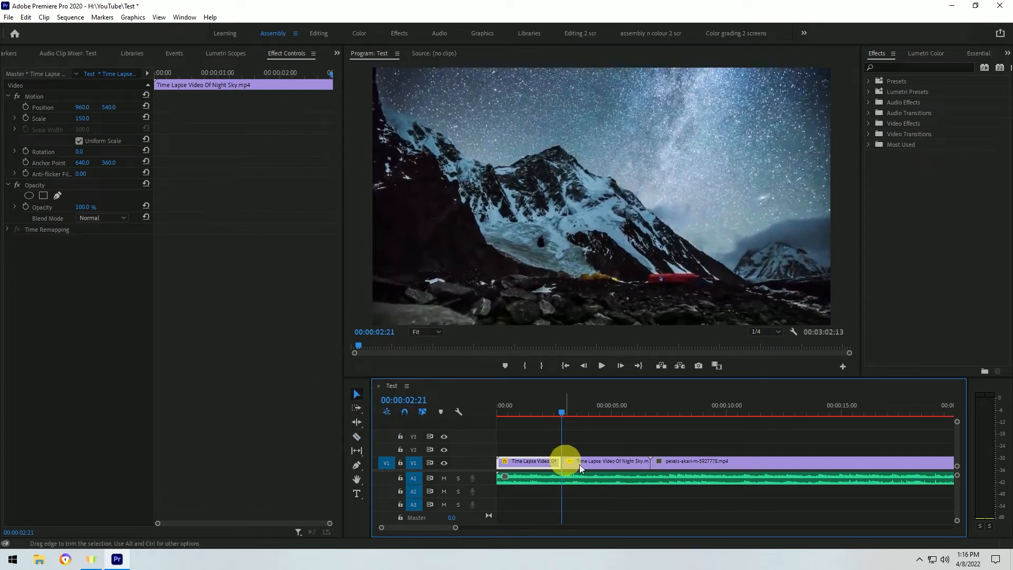
Step: Delete the second part of the time-lapse clip and close the gap on V1 with Ripple Delete
{"action": "left_click", "coordinate": [596, 465]}
{"action": "key", "text": "Delete"}
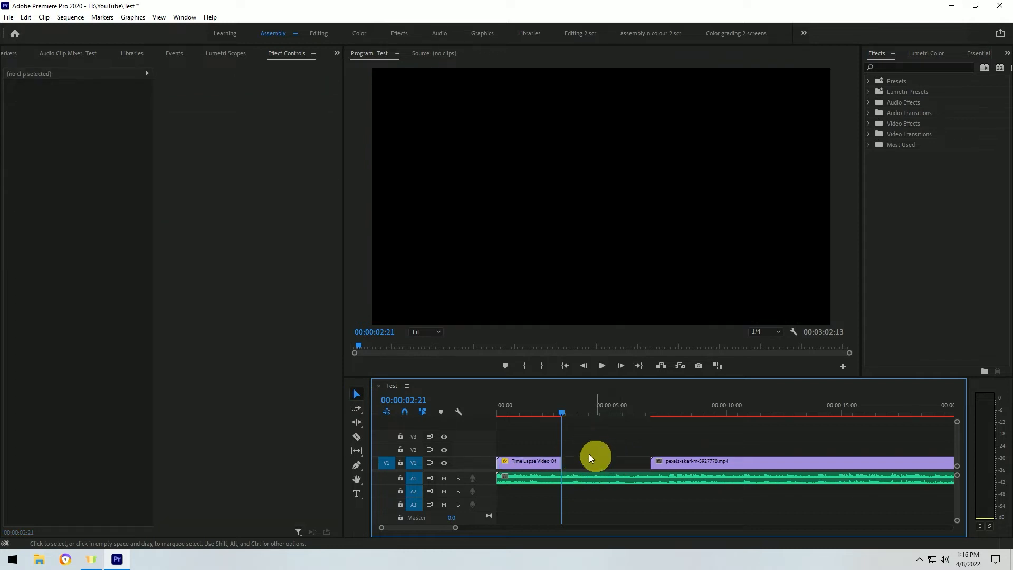
{"action": "left_click_drag", "start_coordinate": [702, 463], "coordinate": [669, 458]}
{"action": "right_click", "coordinate": [587, 465]}
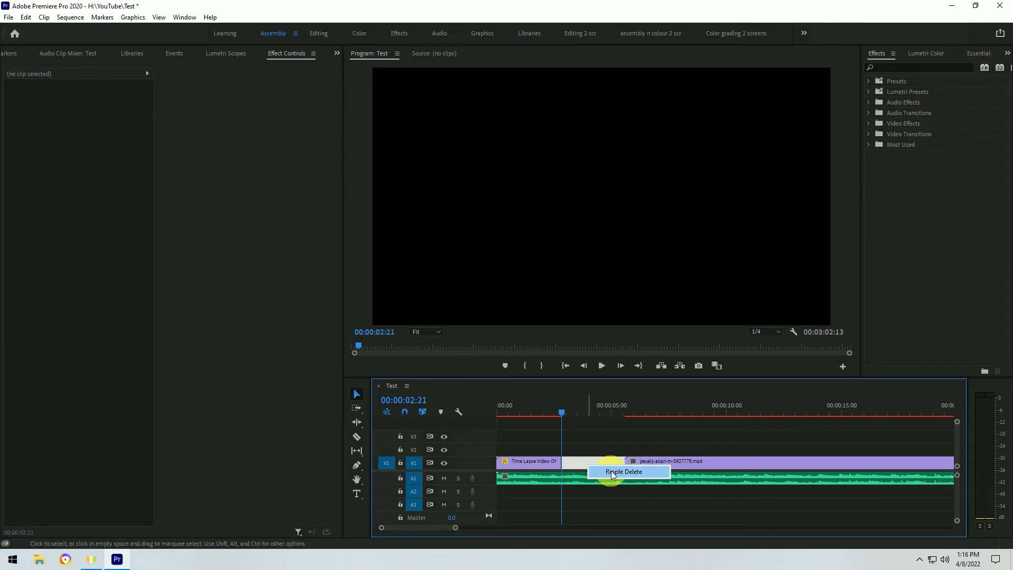
{"action": "left_click", "coordinate": [612, 472]}
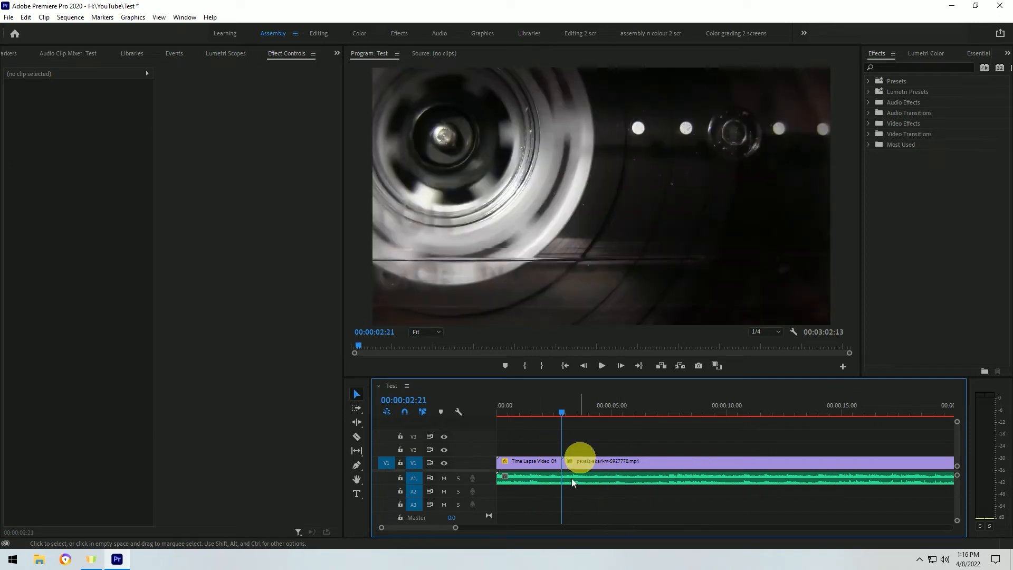
Step: Play the sequence from just before the new cut and stop the playhead at 00:00:07:13
{"action": "left_click", "coordinate": [552, 411]}
{"action": "key", "text": "space"}
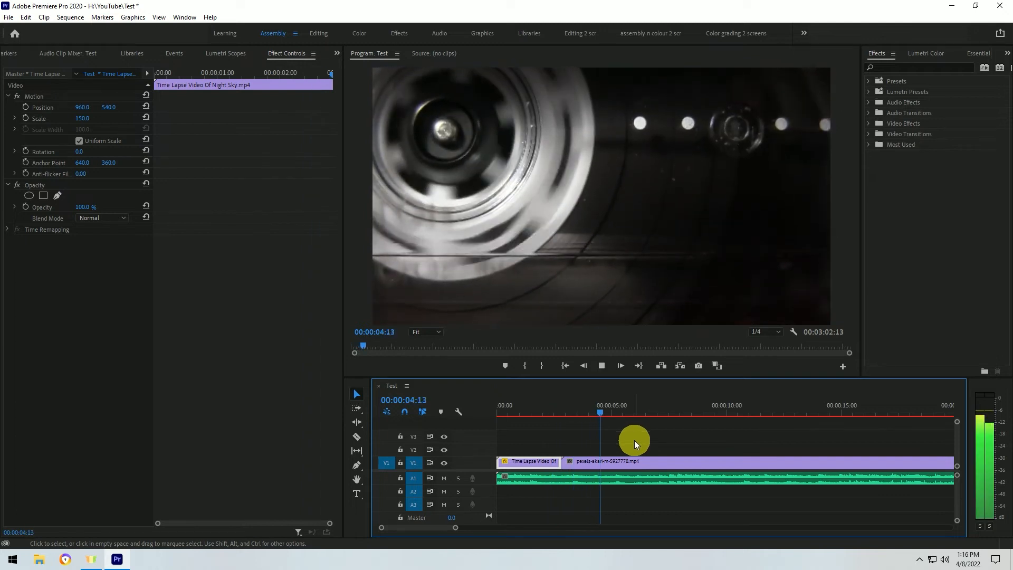
{"action": "key", "text": "space"}
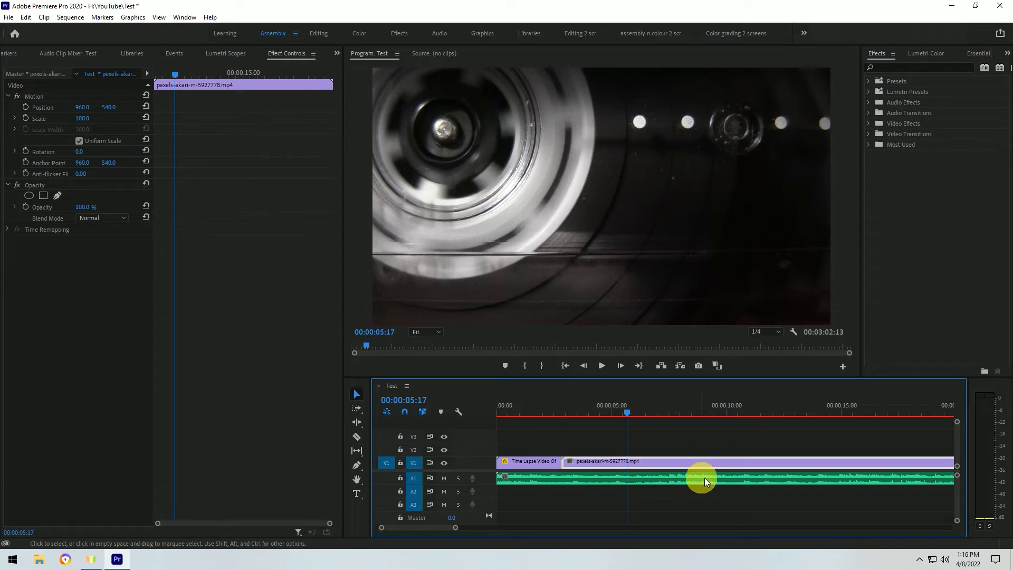
{"action": "key", "text": "space"}
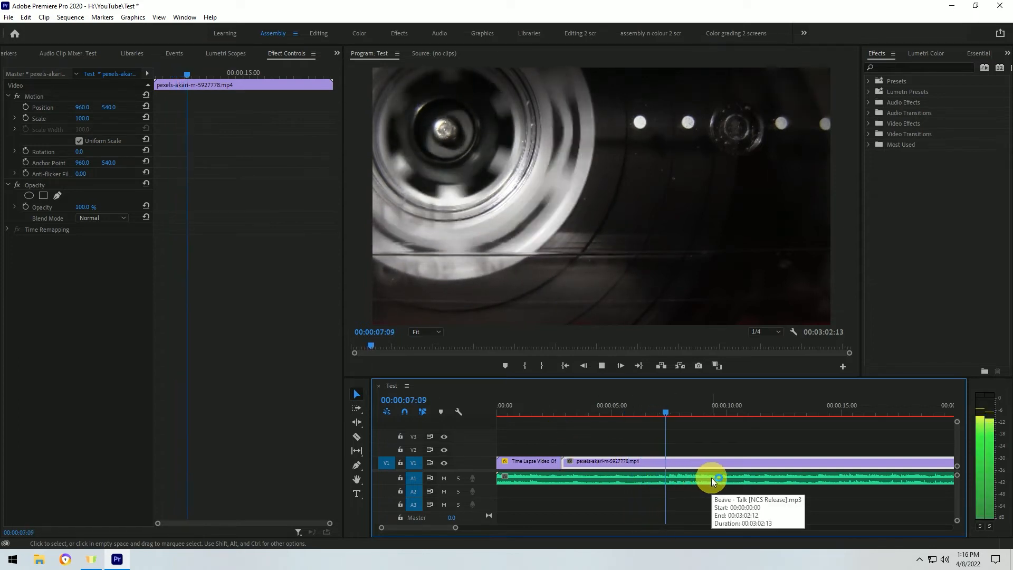
{"action": "key", "text": "space"}
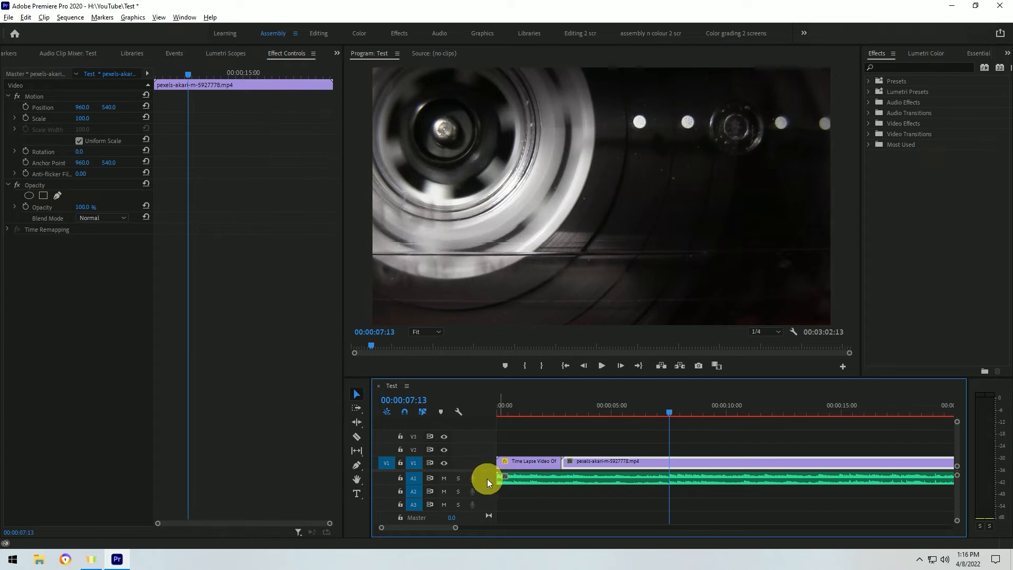
Step: Make audio track A1 taller and split the pexels-akari-m-5927778.mp4 clip at 00:00:07:13 with the Razor tool
{"action": "scroll", "coordinate": [487, 479], "scroll_direction": "up", "scroll_amount": 3, "text": "alt"}
{"action": "scroll", "coordinate": [487, 479], "scroll_direction": "up", "scroll_amount": 1, "text": "alt"}
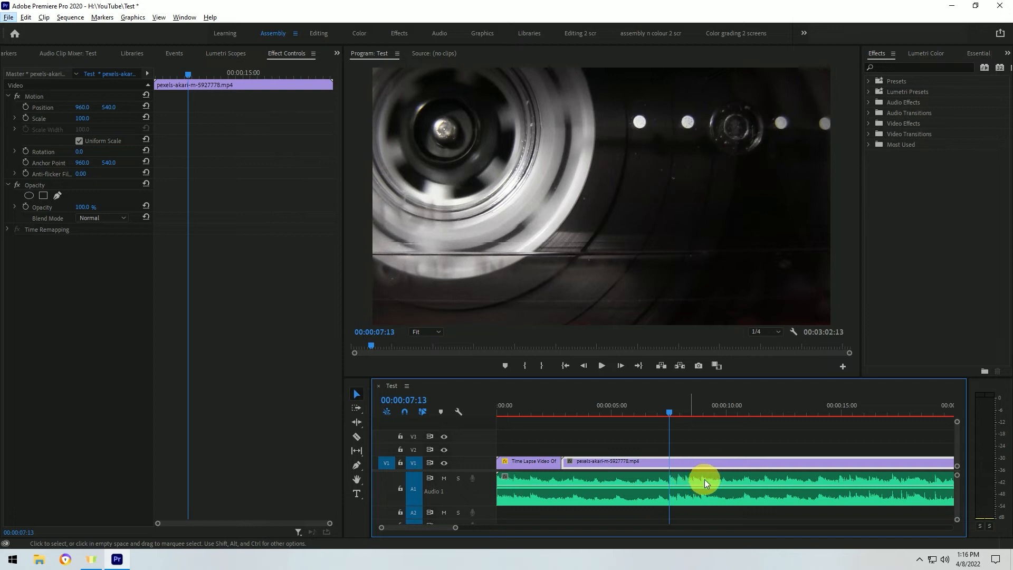
{"action": "key", "text": "c"}
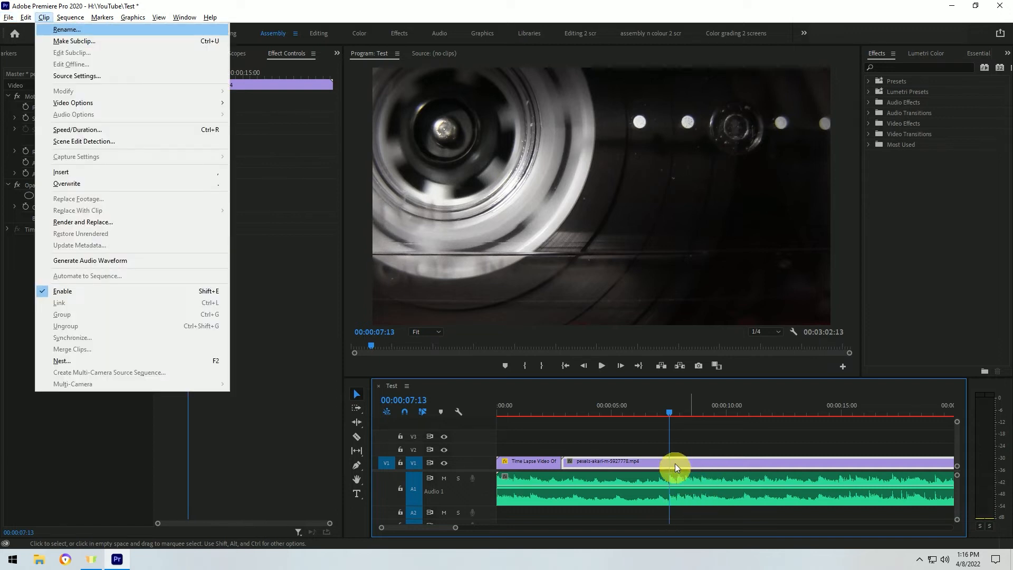
{"action": "left_click", "coordinate": [670, 410]}
{"action": "key", "text": "c"}
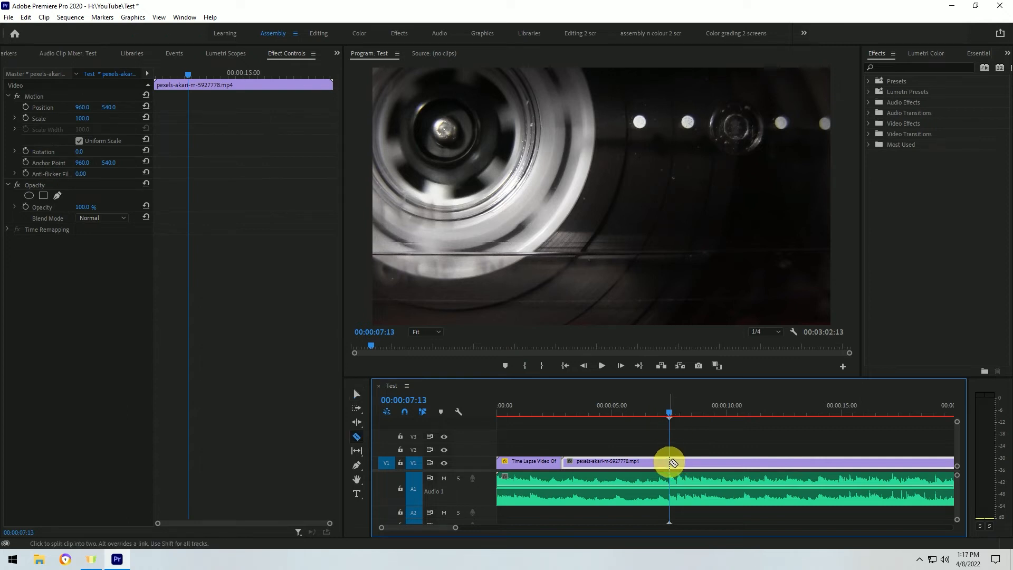
{"action": "left_click", "coordinate": [669, 462]}
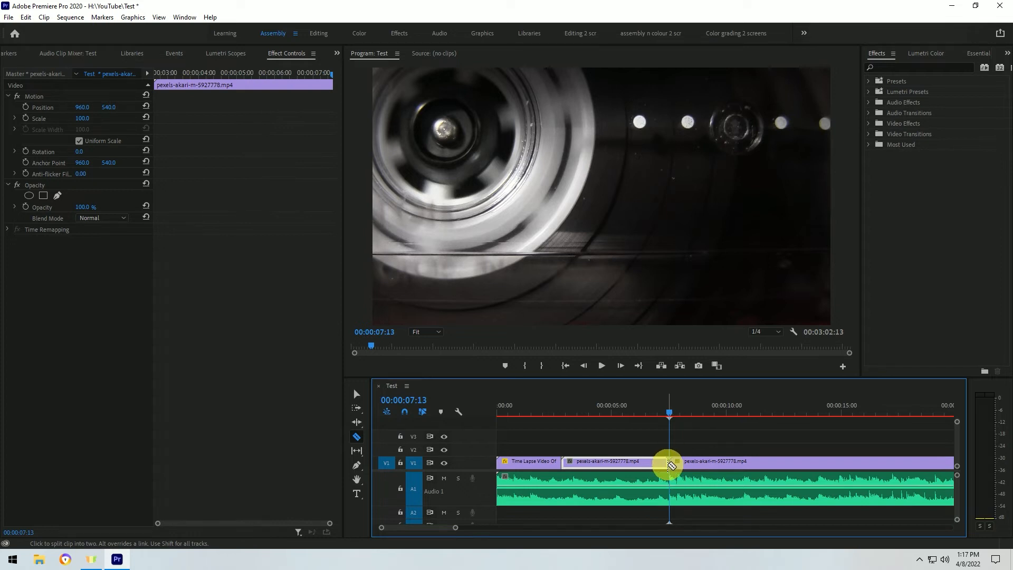
Step: Delete the second part of the pexels-akari-m-5927778.mp4 clip and close the gap on V1 with Ripple Delete
{"action": "key", "text": "v"}
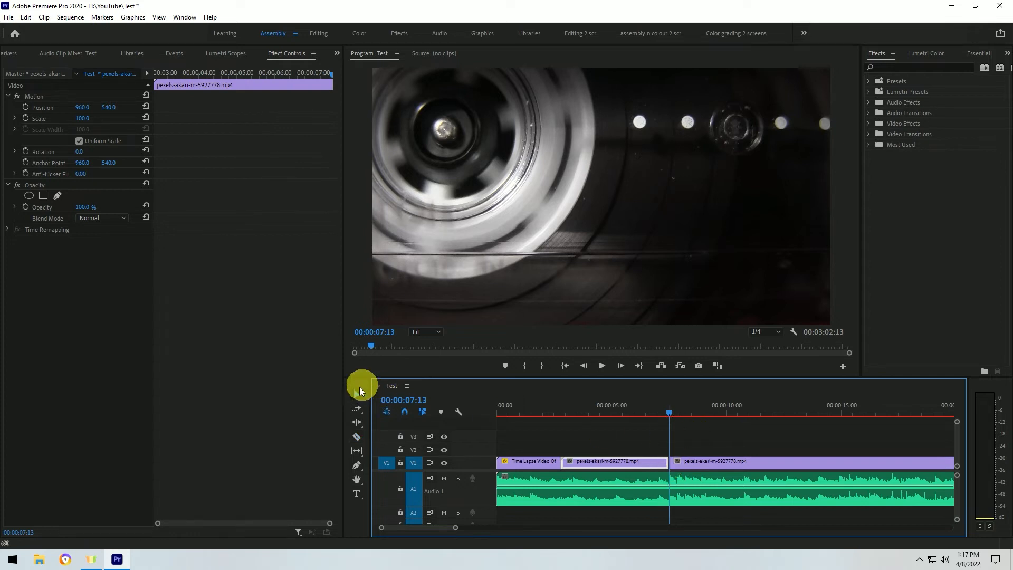
{"action": "left_click", "coordinate": [745, 465]}
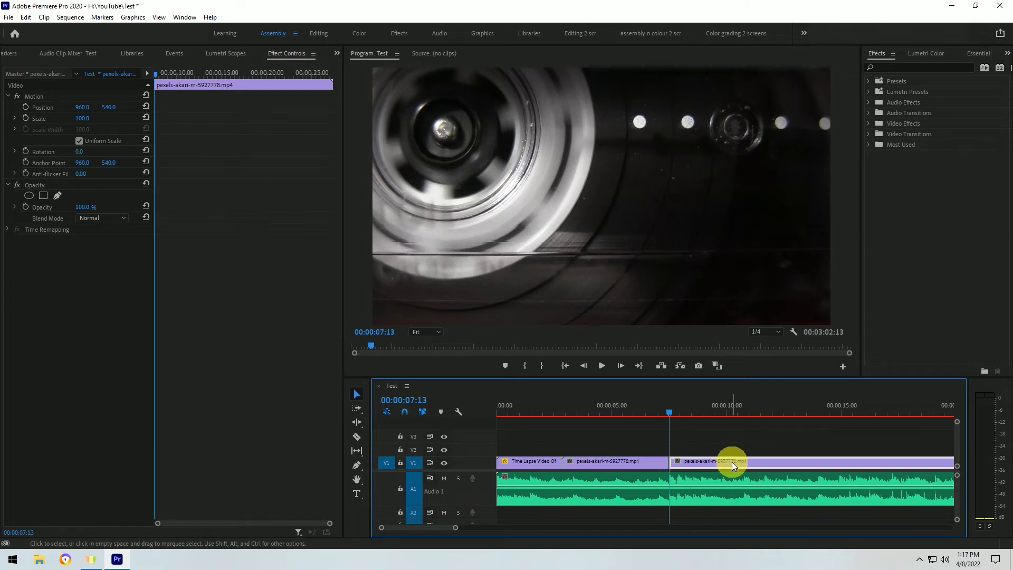
{"action": "key", "text": "Delete"}
{"action": "right_click", "coordinate": [740, 463]}
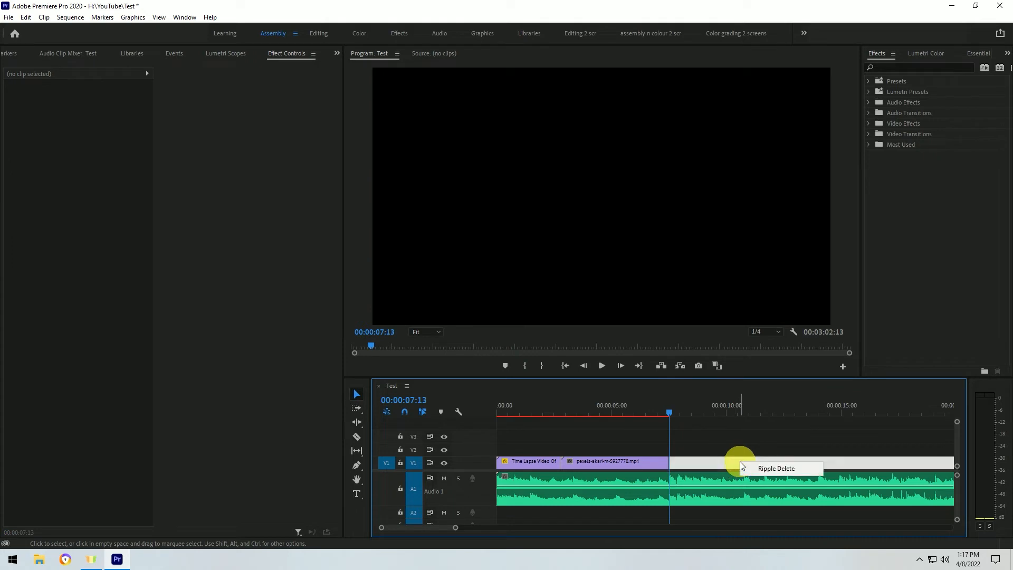
{"action": "left_click", "coordinate": [776, 468]}
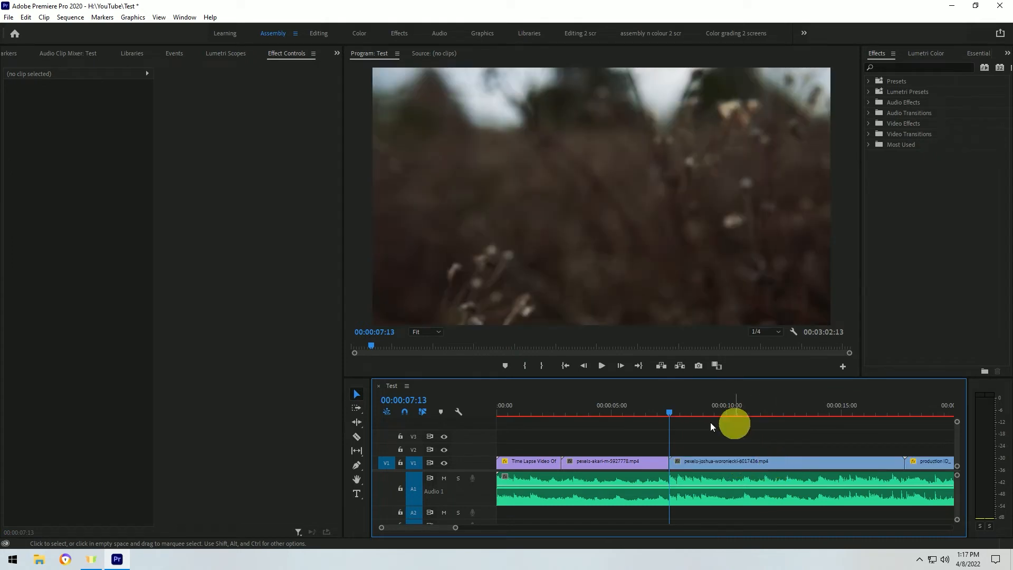
Step: Play on from the cut to hear the beats, and split the pexels-joshua-woroniecki-6017436.mp4 clip at 00:00:07:23 with the Razor tool
{"action": "key", "text": "space"}
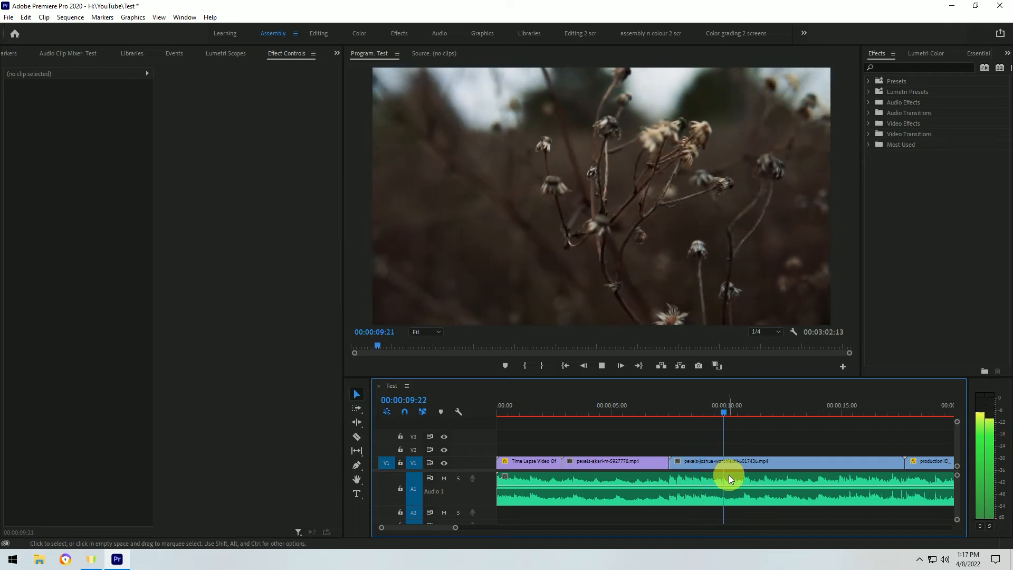
{"action": "left_click", "coordinate": [739, 483]}
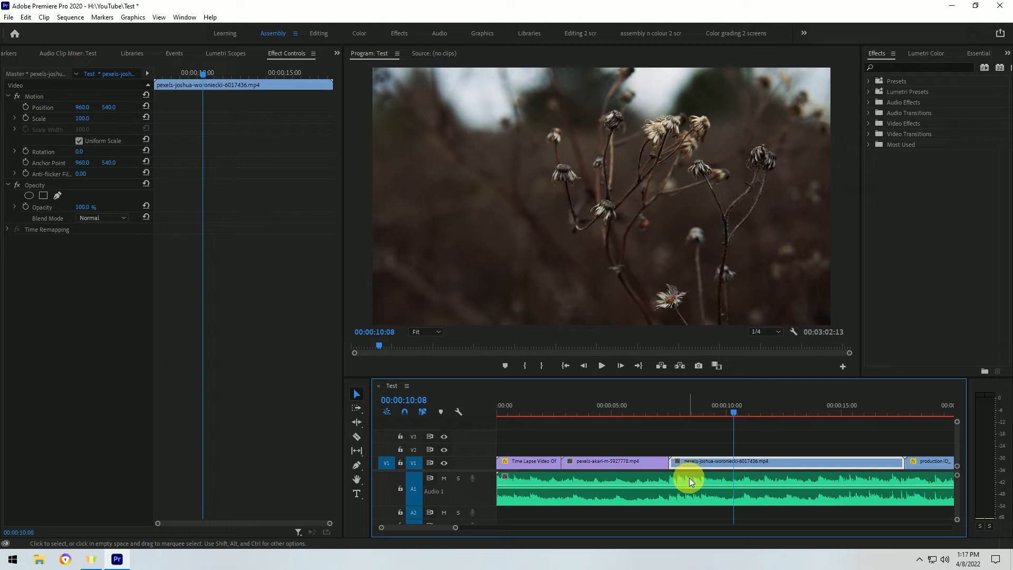
{"action": "left_click", "coordinate": [679, 413]}
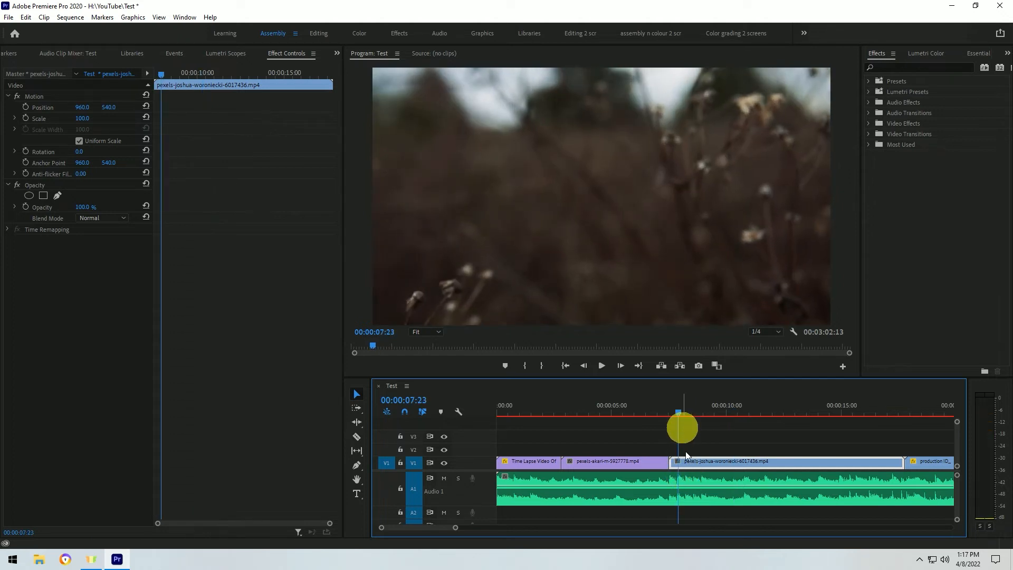
{"action": "key", "text": "c"}
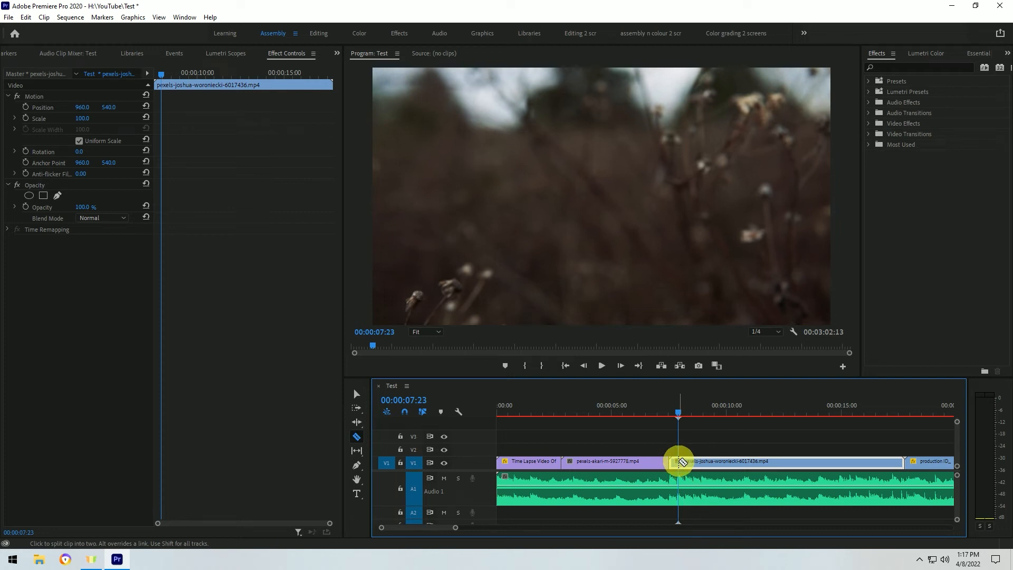
{"action": "left_click", "coordinate": [681, 462]}
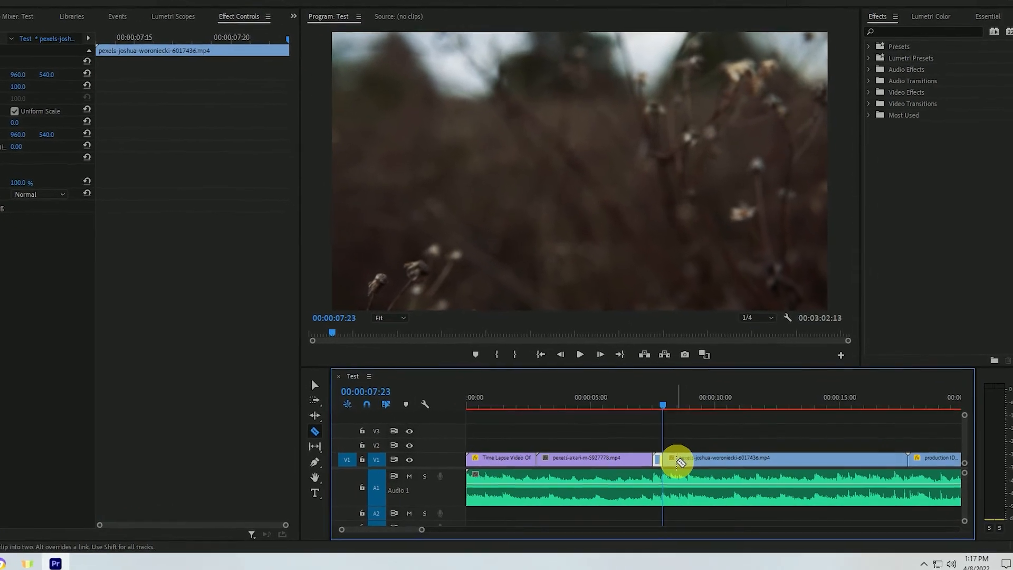
Step: Split the pexels-joshua-woroniecki-6017436.mp4 clip again at 00:00:08:06, 00:00:08:14 and 00:00:08:23 with the Razor tool
{"action": "scroll", "coordinate": [667, 457], "scroll_direction": "up", "scroll_amount": 2}
{"action": "left_click_drag", "start_coordinate": [646, 400], "coordinate": [620, 381]}
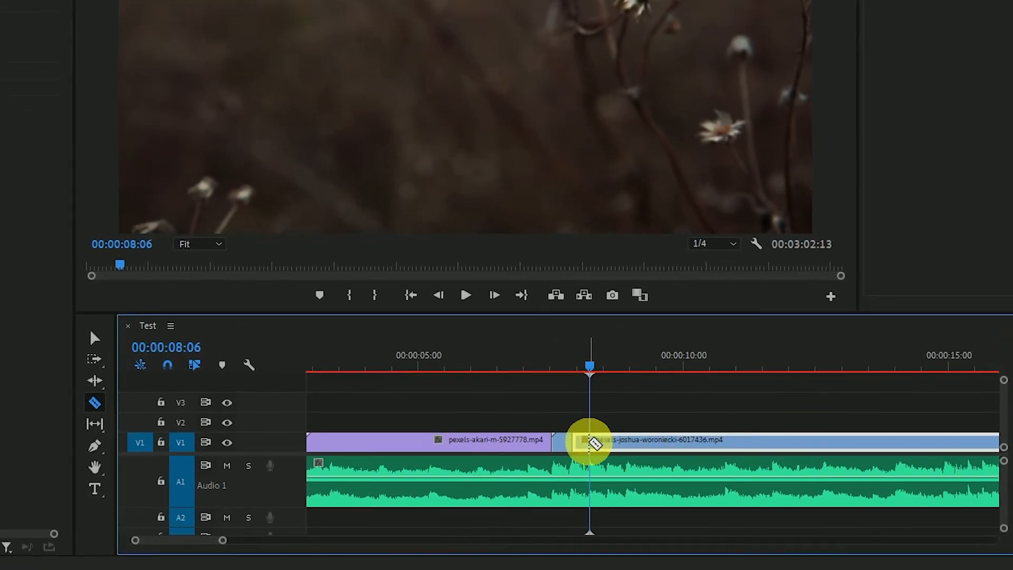
{"action": "left_click", "coordinate": [593, 443]}
{"action": "left_click", "coordinate": [601, 363]}
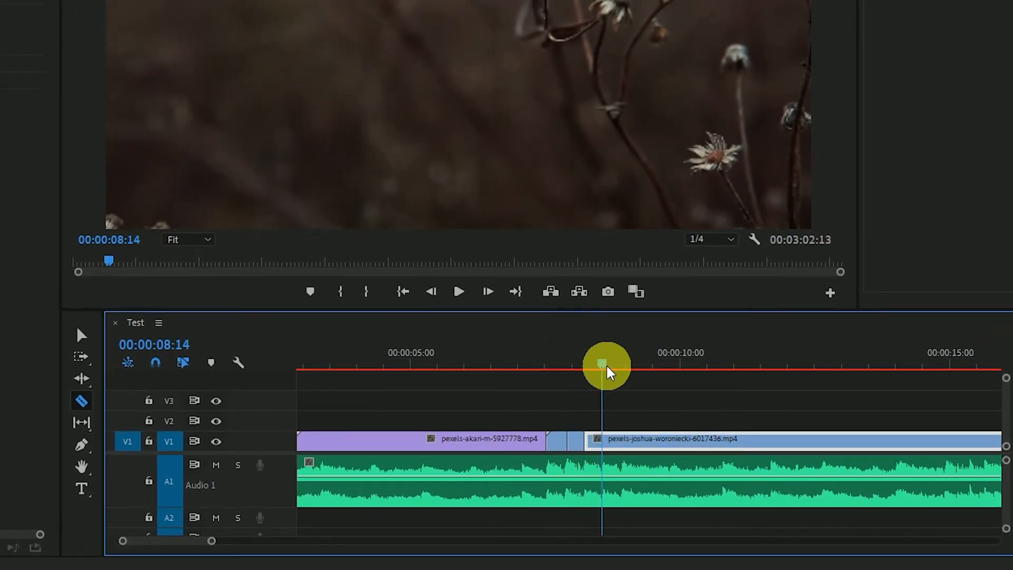
{"action": "left_click", "coordinate": [602, 442]}
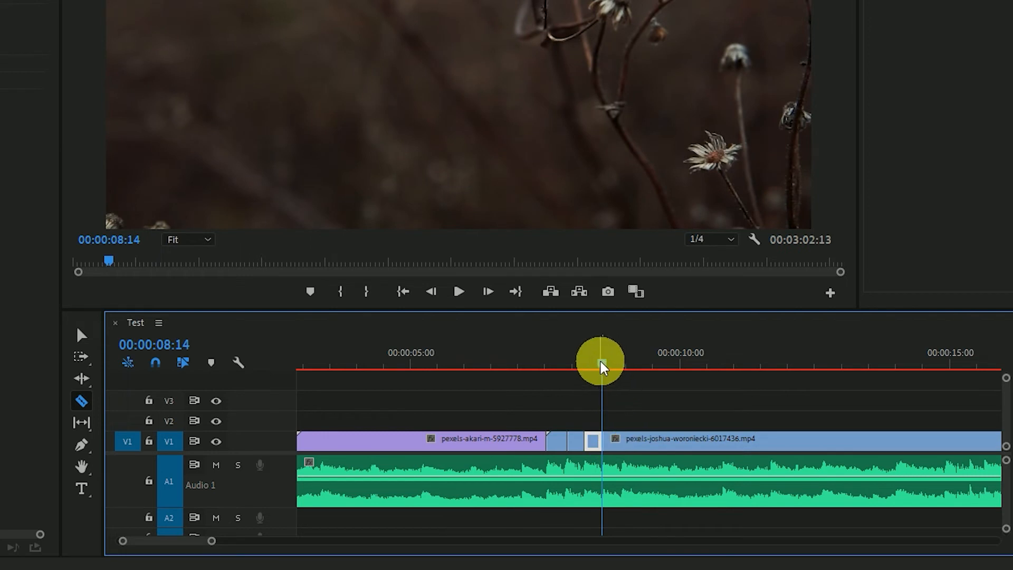
{"action": "left_click", "coordinate": [611, 364]}
{"action": "left_click_drag", "start_coordinate": [611, 370], "coordinate": [621, 369]}
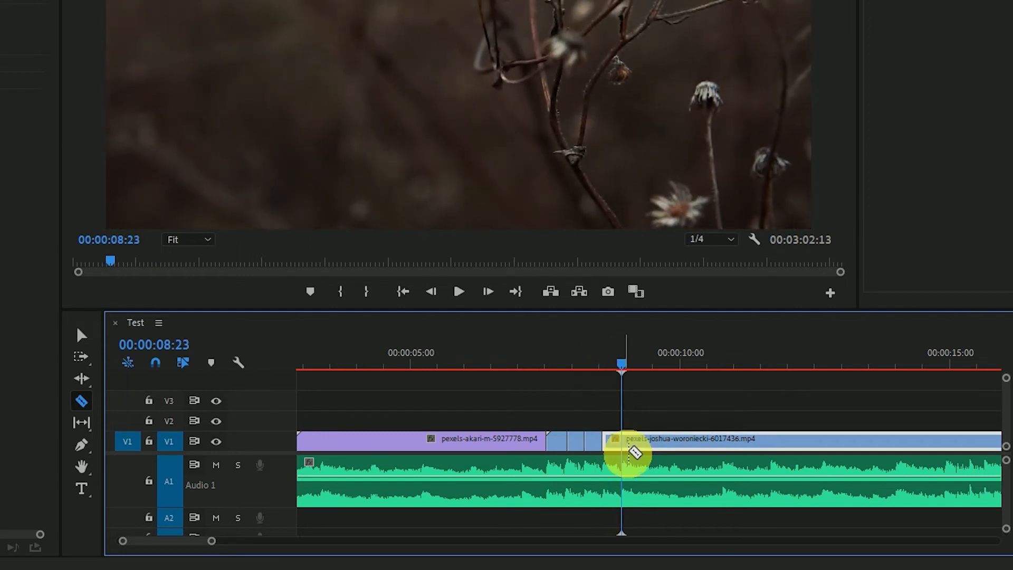
{"action": "left_click", "coordinate": [628, 441]}
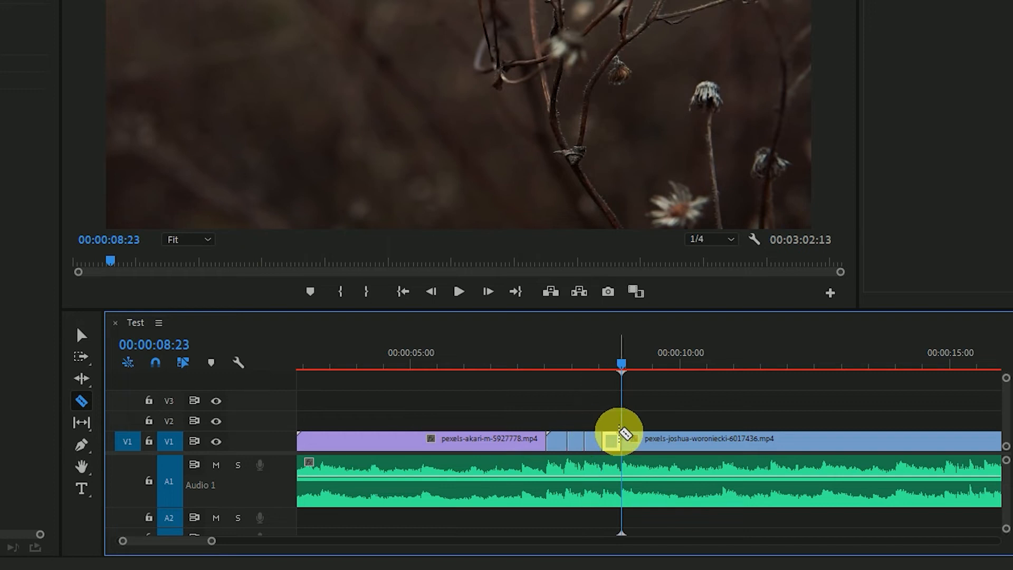
Step: Delete the second and fourth short pieces of the pexels-joshua-woroniecki-6017436.mp4 clip, leaving gaps on V1
{"action": "key", "text": "v"}
{"action": "left_click", "coordinate": [578, 443]}
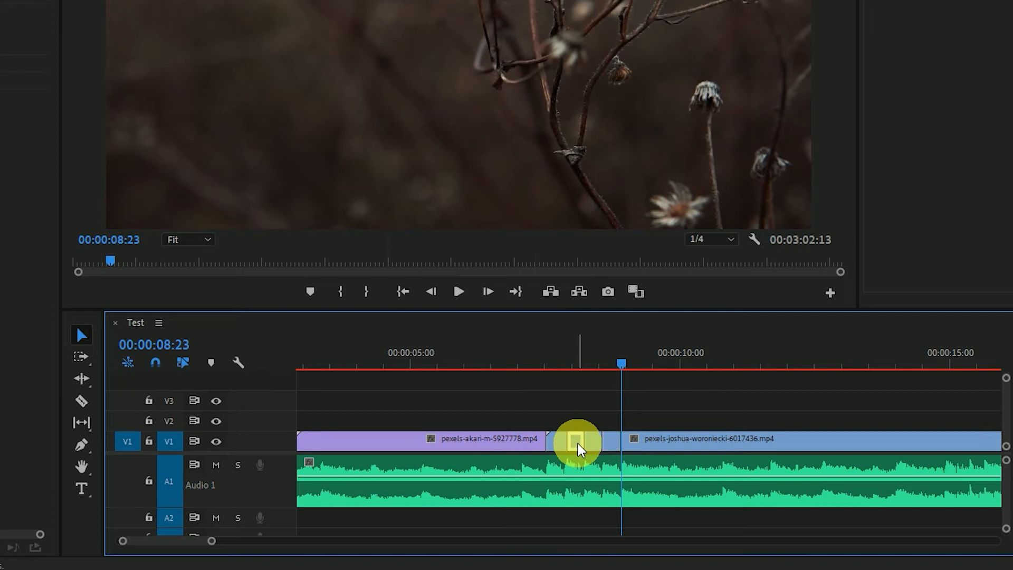
{"action": "key", "text": "Delete"}
{"action": "left_click", "coordinate": [611, 441]}
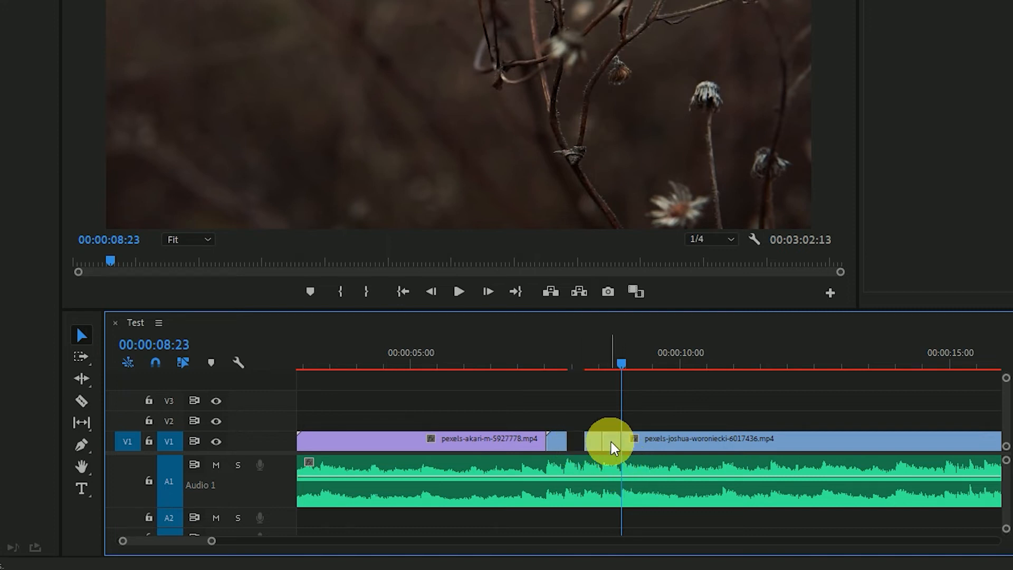
{"action": "key", "text": "Delete"}
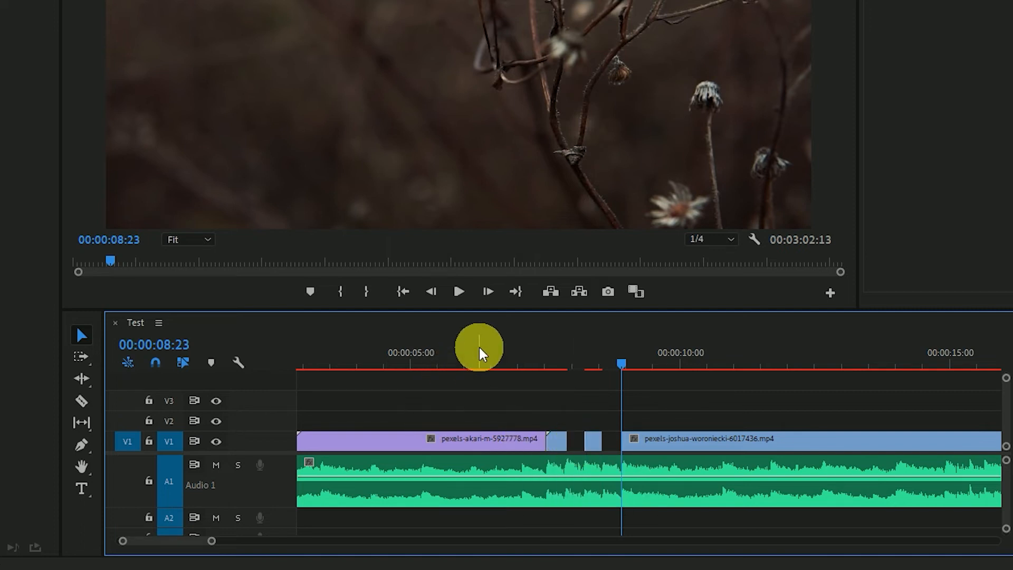
Step: Move the pexels-akari-m-5927778.mp4 clip up to V2 and extend its end to the playhead at 00:00:08:23
{"action": "left_click", "coordinate": [459, 438]}
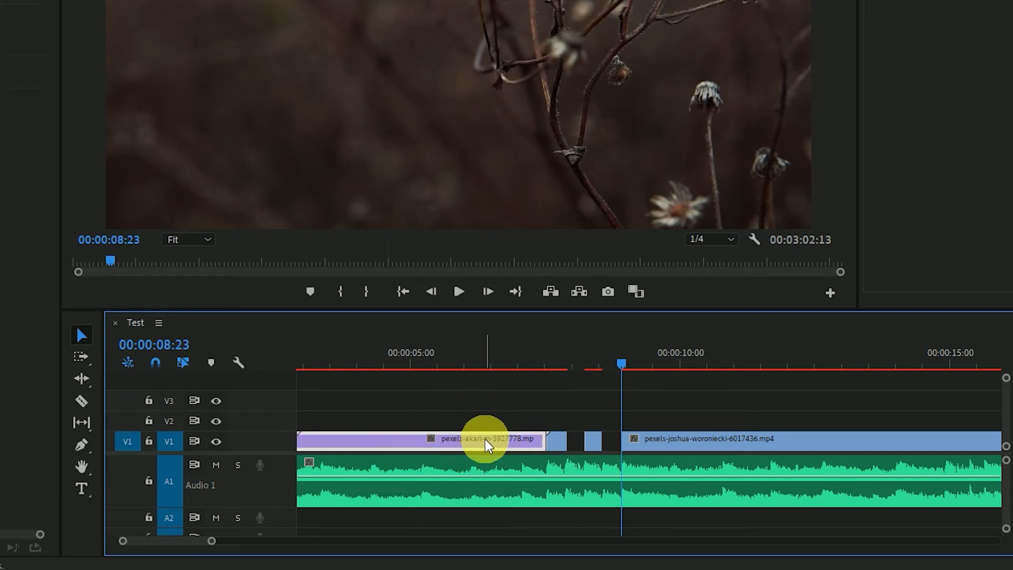
{"action": "left_click_drag", "start_coordinate": [486, 437], "coordinate": [485, 421]}
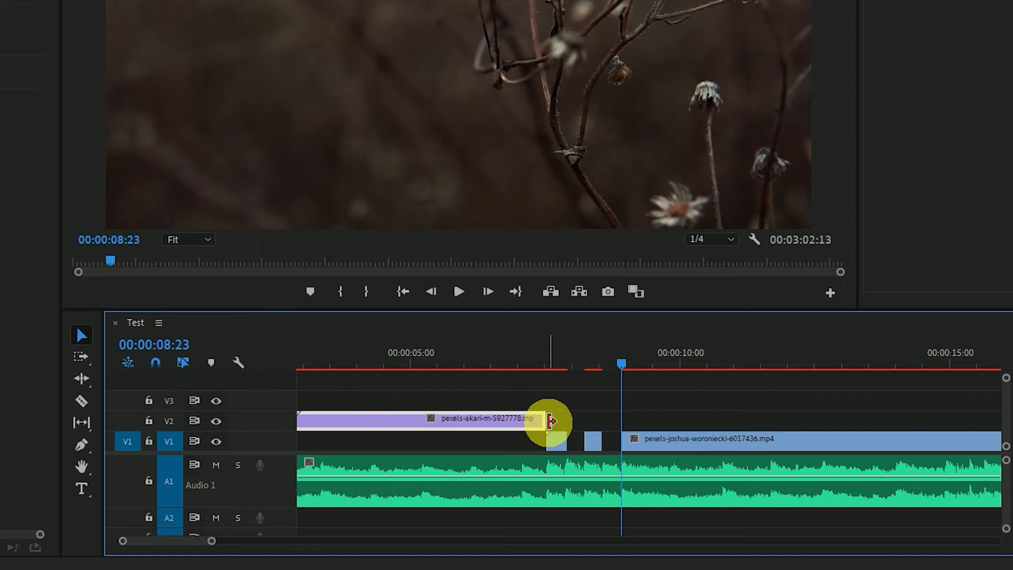
{"action": "left_click_drag", "start_coordinate": [551, 420], "coordinate": [622, 418]}
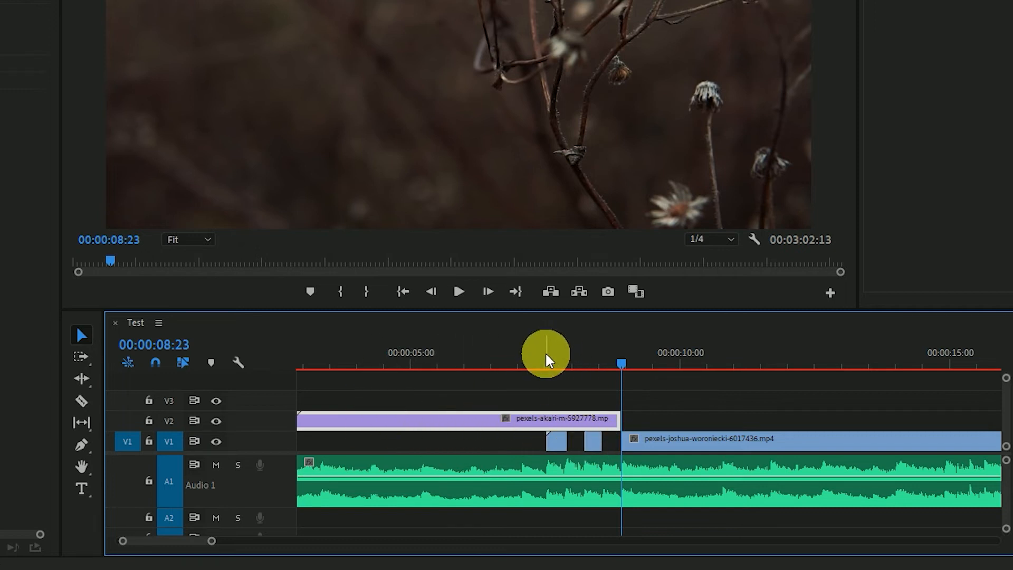
Step: Play the sequence from 00:00:07:04 to check the overlapping clips and stop the playhead at 00:00:10:08
{"action": "left_click", "coordinate": [556, 445]}
{"action": "left_click", "coordinate": [558, 425]}
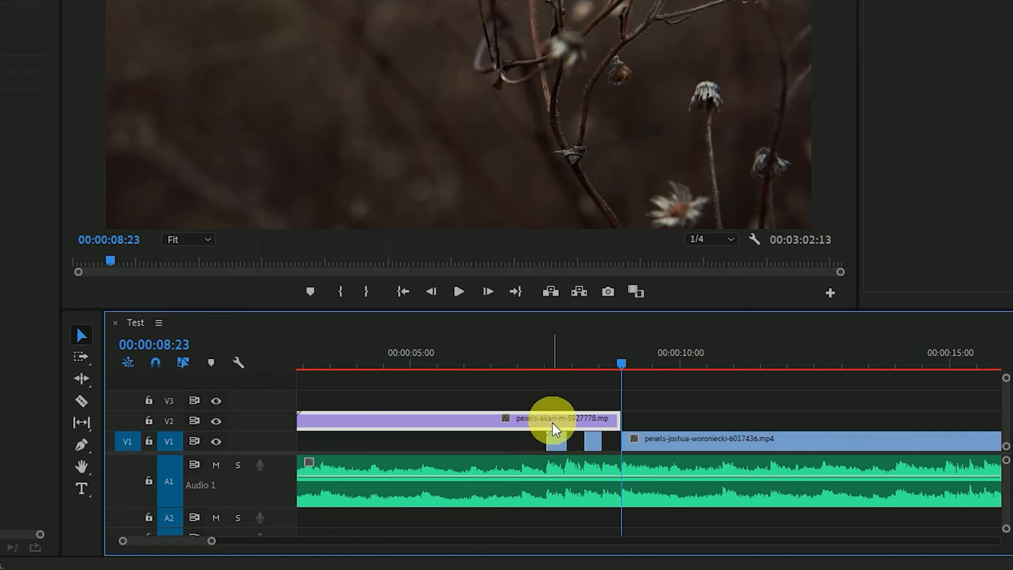
{"action": "left_click", "coordinate": [558, 438]}
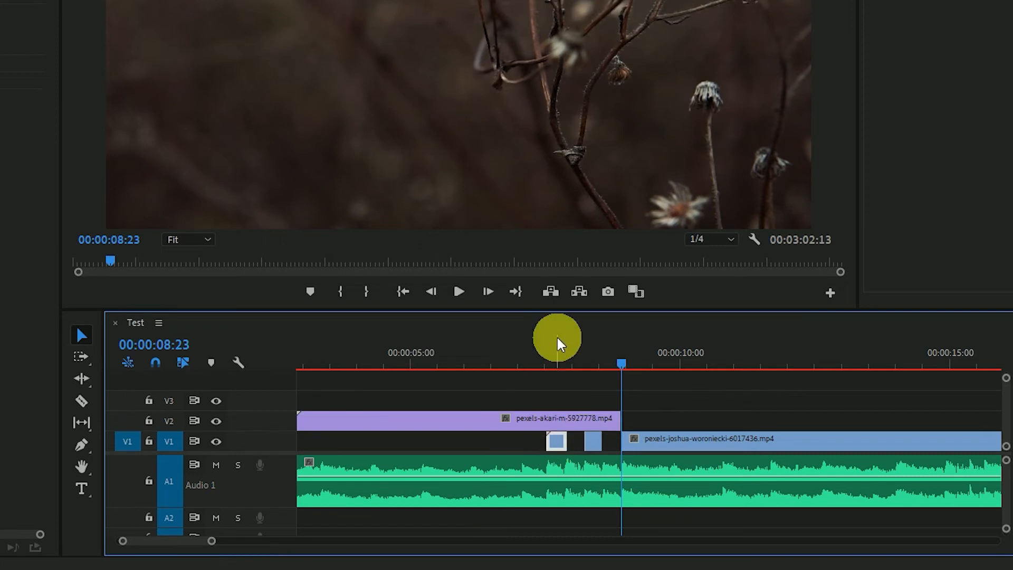
{"action": "left_click", "coordinate": [527, 351]}
{"action": "key", "text": "c"}
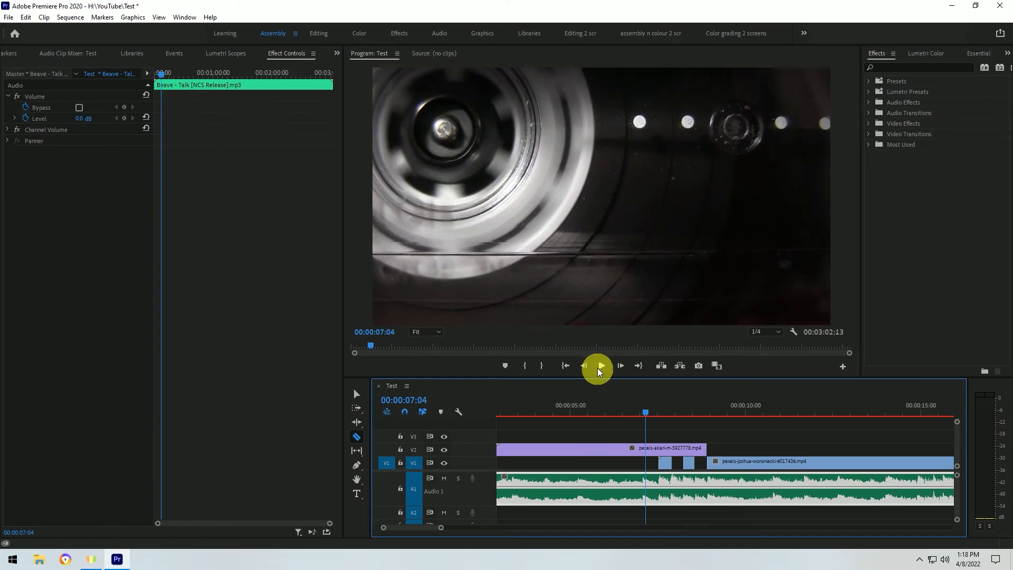
{"action": "left_click", "coordinate": [602, 366]}
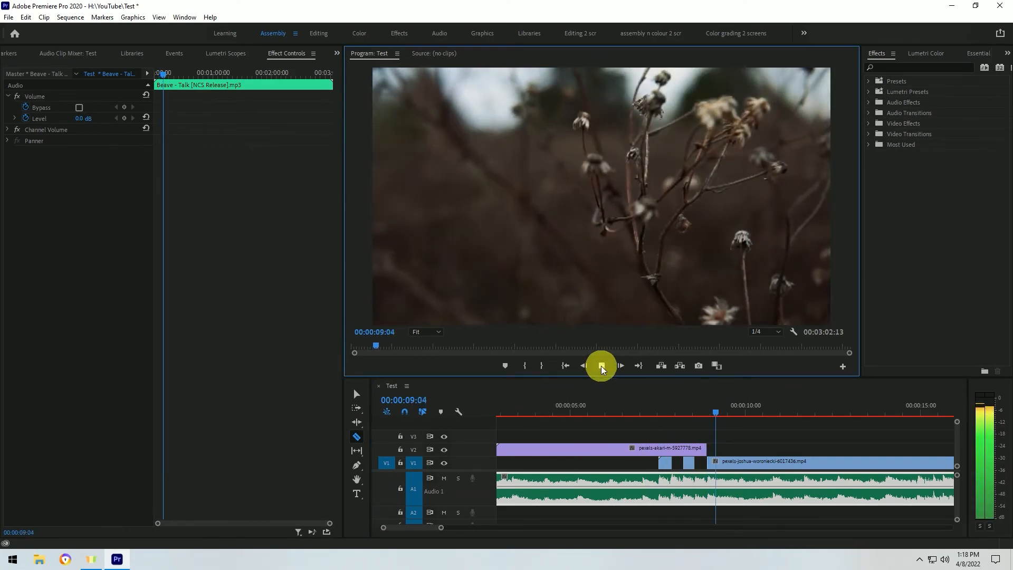
{"action": "left_click", "coordinate": [602, 366]}
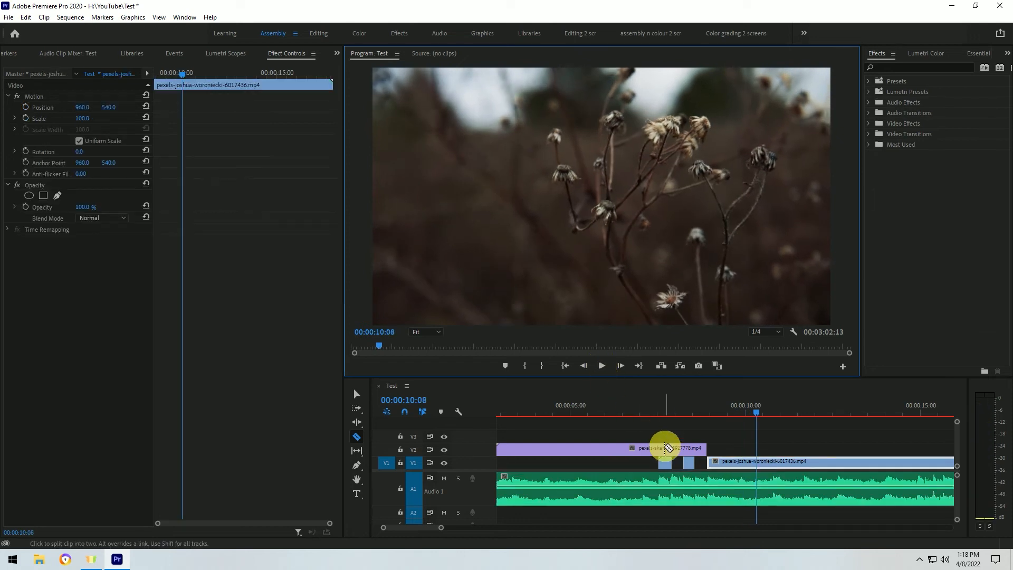
Step: Split the V2 clip at the edges of the two short V1 pieces and delete the V2 parts covering them
{"action": "left_click", "coordinate": [659, 449]}
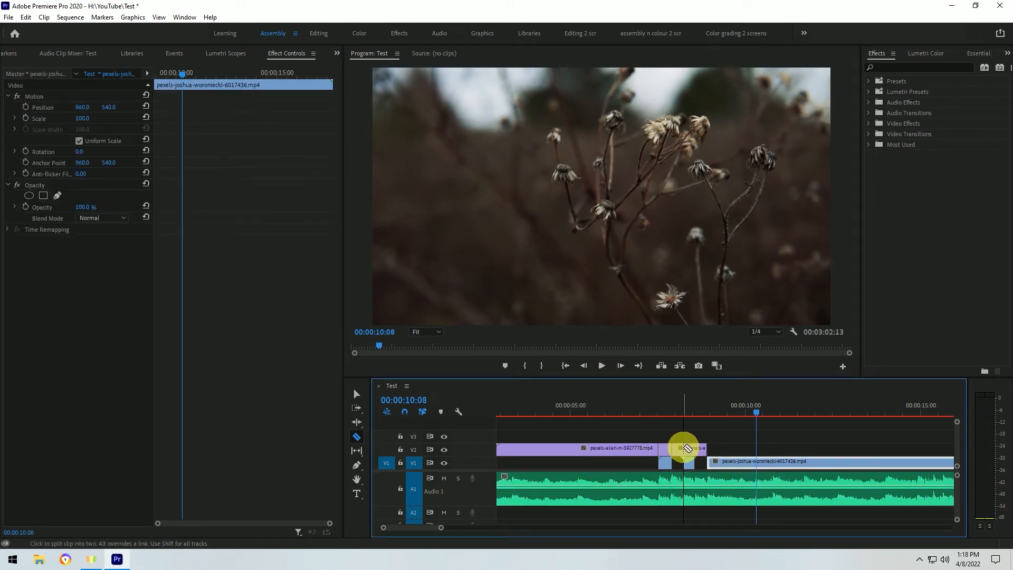
{"action": "left_click", "coordinate": [695, 448]}
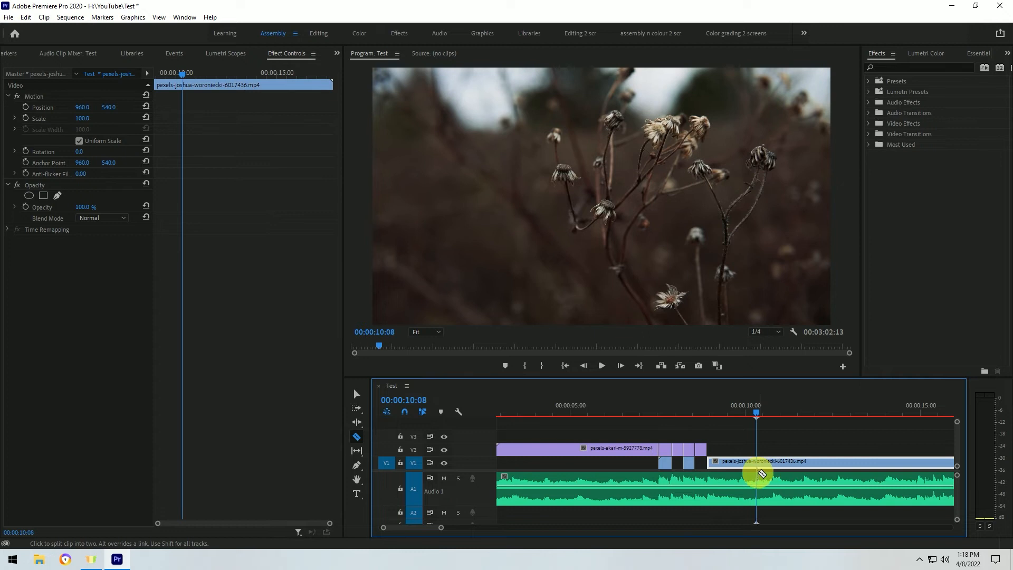
{"action": "key", "text": "v"}
{"action": "left_click", "coordinate": [665, 449]}
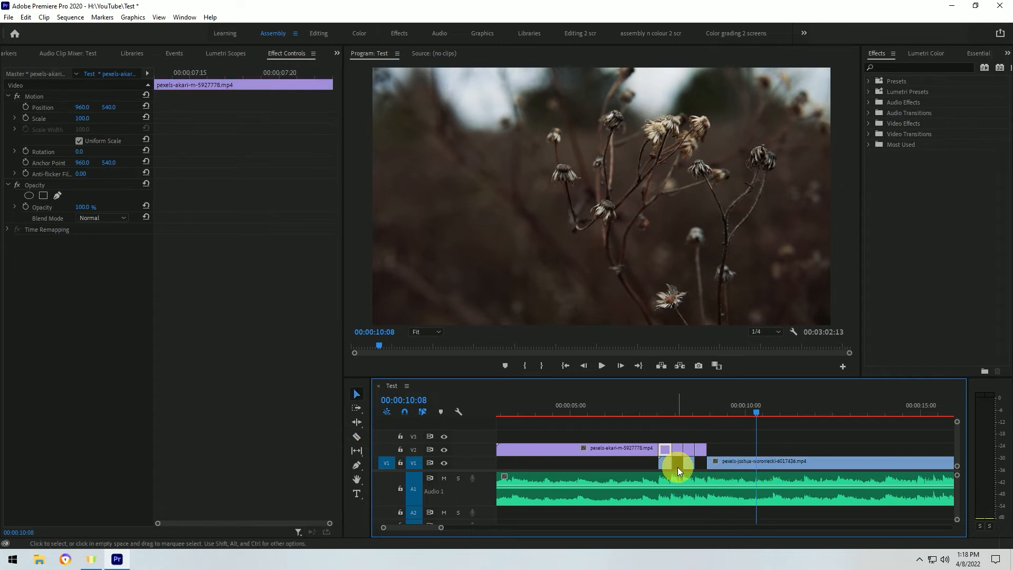
{"action": "left_click", "coordinate": [684, 470]}
{"action": "left_click", "coordinate": [690, 448]}
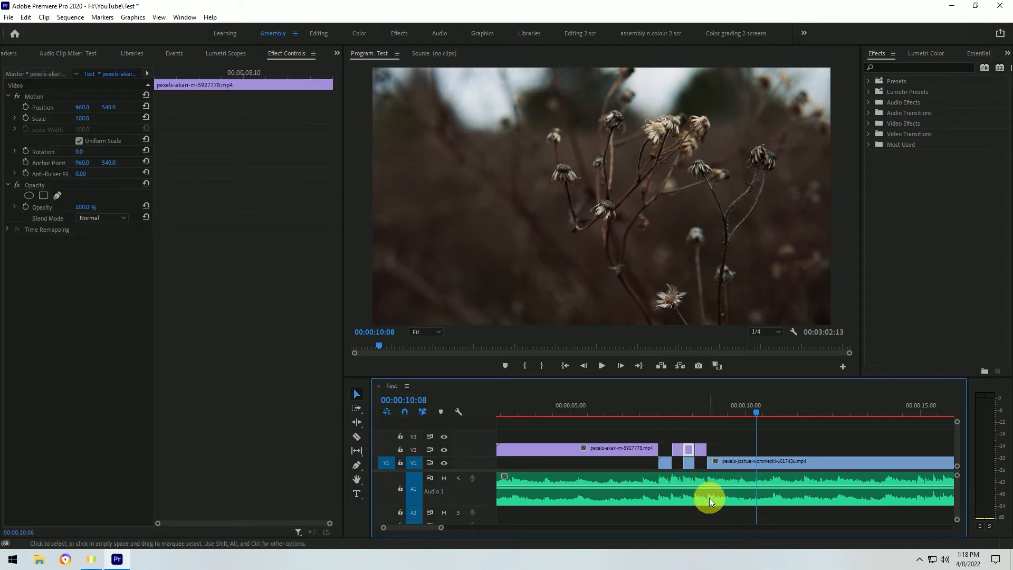
{"action": "key", "text": "Delete"}
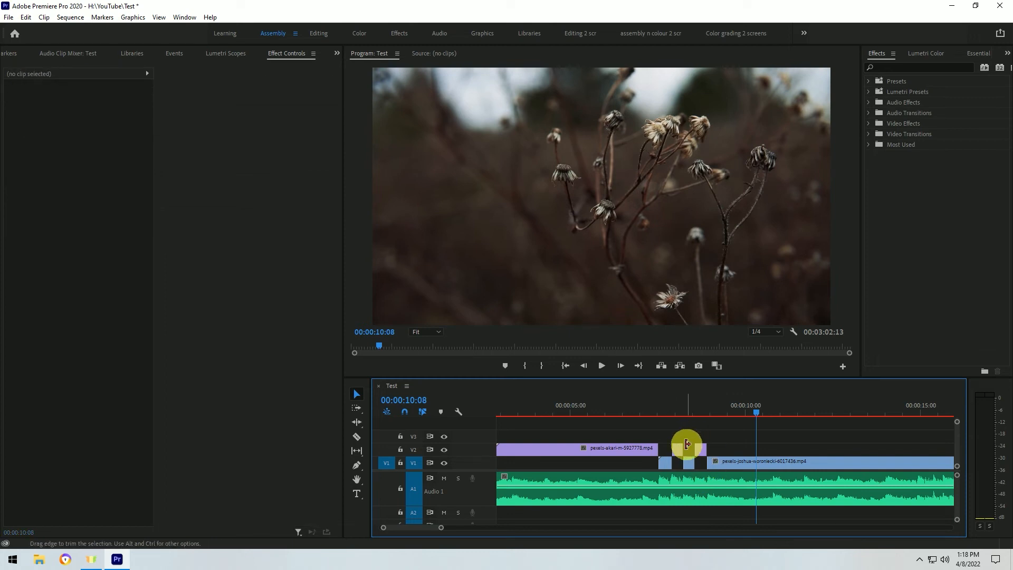
Step: Play the sequence from 00:00:06:05 to review the alternating cuts and stop the playhead at 00:00:11:02
{"action": "left_click", "coordinate": [612, 412]}
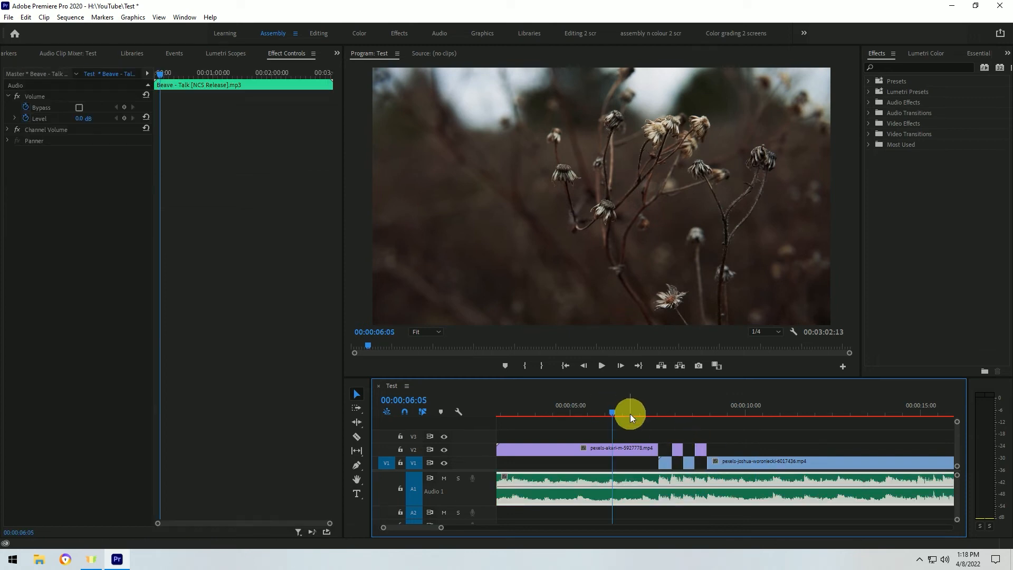
{"action": "key", "text": "space"}
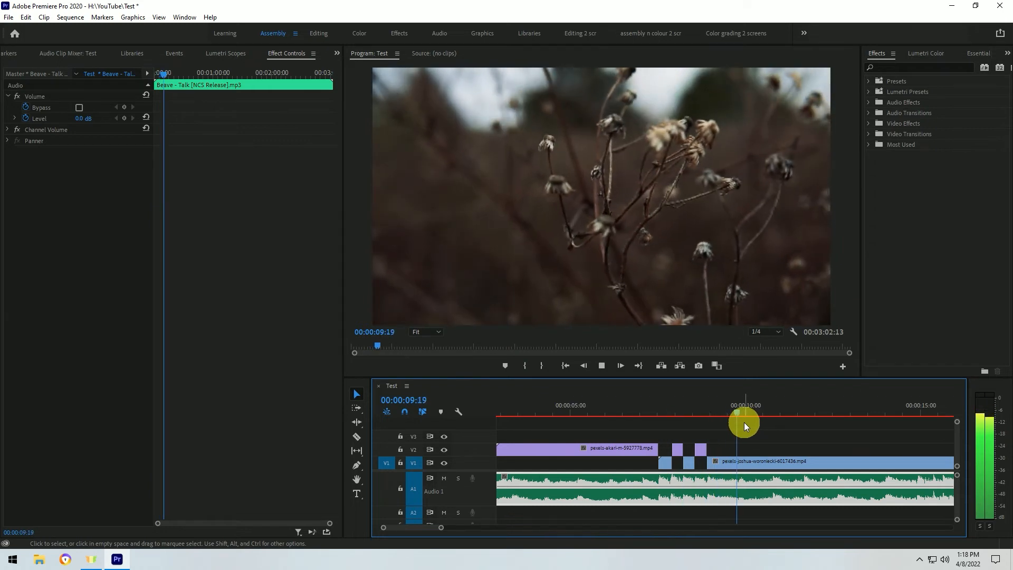
{"action": "key", "text": "space"}
{"action": "scroll", "coordinate": [741, 431], "scroll_direction": "down", "scroll_amount": 2}
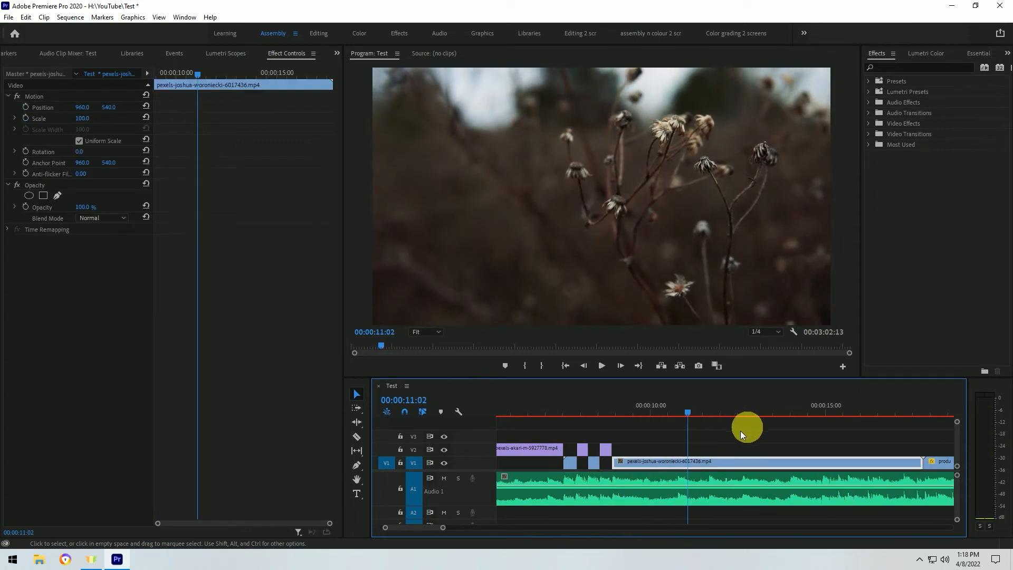
Step: Play on to find the next cut point and split the pexels-joshua-woroniecki-6017436.mp4 clip at about 00:00:15:00 with the Razor tool
{"action": "scroll", "coordinate": [657, 441], "scroll_direction": "down", "scroll_amount": 3}
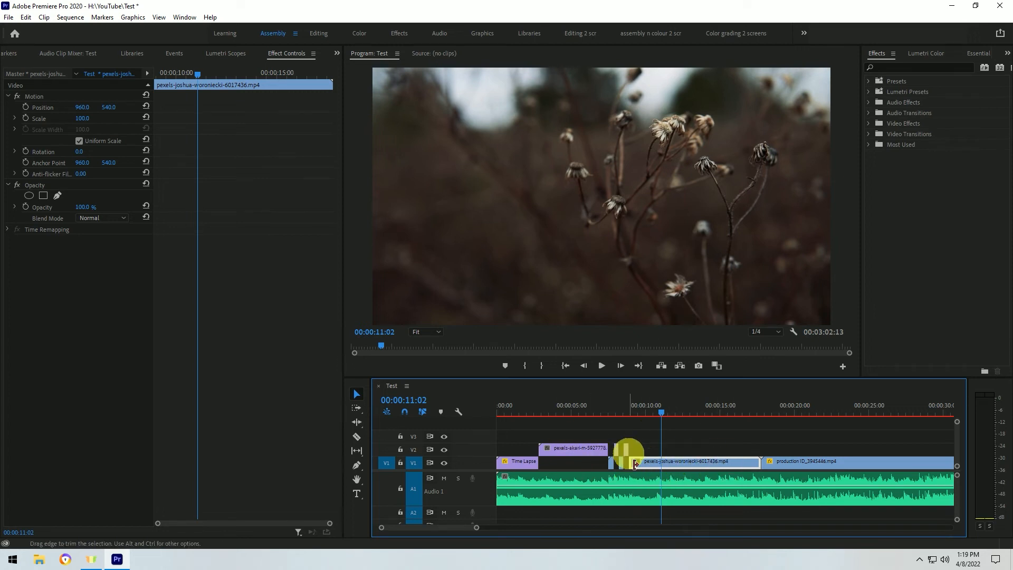
{"action": "scroll", "coordinate": [622, 470], "scroll_direction": "down", "scroll_amount": 2}
{"action": "key", "text": "space"}
{"action": "key", "text": "space"}
{"action": "key", "text": "c"}
{"action": "left_click", "coordinate": [673, 463]}
Step: Delete the remainder of the pexels-joshua-woroniecki-6017436.mp4 clip and move the production ID_3945446.mp4 clip against the cut on V1
{"action": "key", "text": "v"}
{"action": "left_click", "coordinate": [693, 464]}
{"action": "key", "text": "Delete"}
{"action": "left_click_drag", "start_coordinate": [735, 463], "coordinate": [693, 462]}
{"action": "mouse_move", "coordinate": [688, 426]}
{"action": "left_mouse_down"}
{"action": "mouse_move", "coordinate": [668, 418]}
{"action": "mouse_move", "coordinate": [681, 416]}
{"action": "left_mouse_up"}
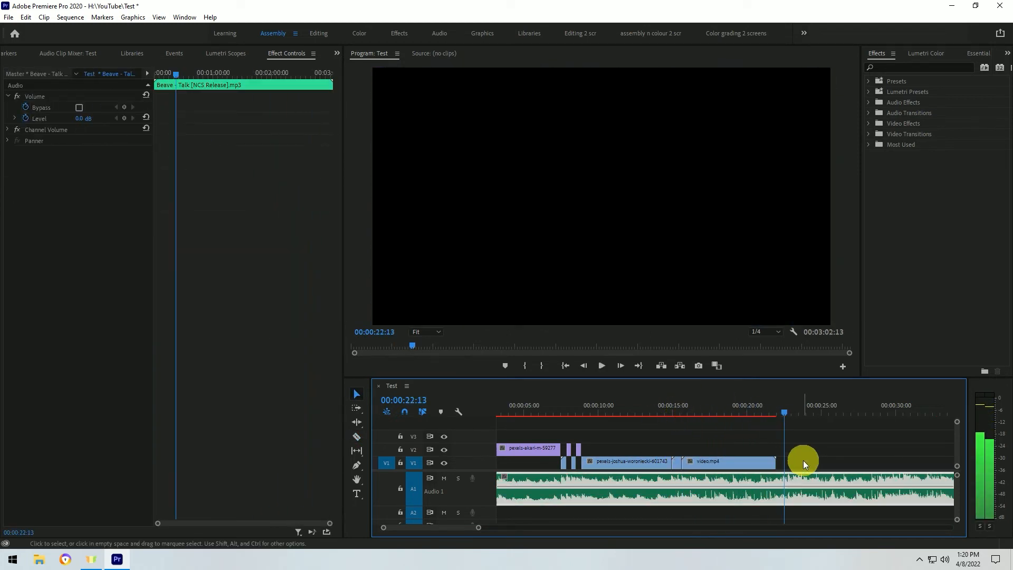
Step: Split the music clip on A1 with the Razor tool at the end of the video.mp4 clip, at 00:00:22:00
{"action": "scroll", "coordinate": [760, 454], "scroll_direction": "up", "scroll_amount": 2}
{"action": "scroll", "coordinate": [739, 453], "scroll_direction": "down", "scroll_amount": 5}
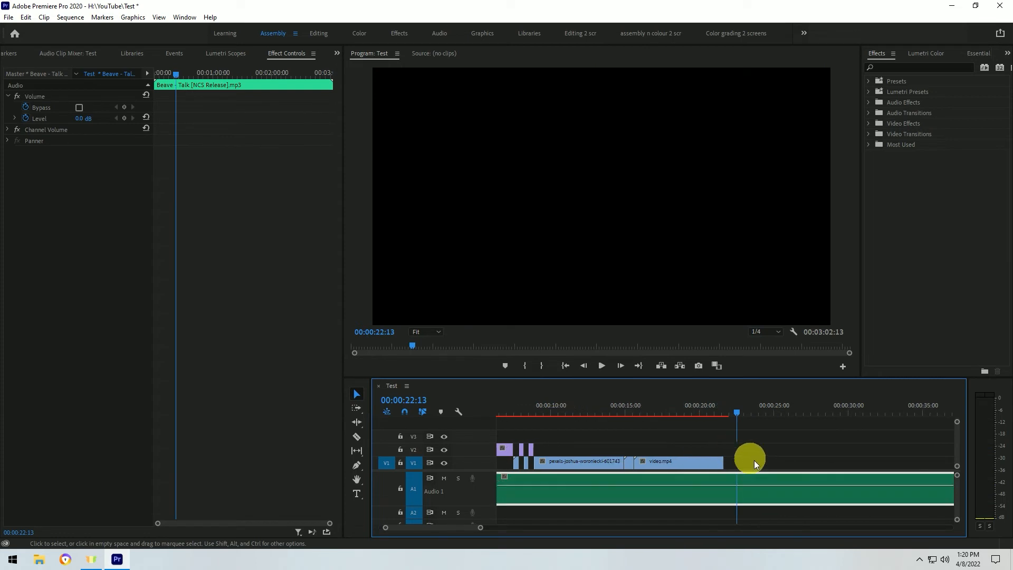
{"action": "scroll", "coordinate": [754, 470], "scroll_direction": "down", "scroll_amount": 6}
{"action": "scroll", "coordinate": [593, 448], "scroll_direction": "up", "scroll_amount": 5}
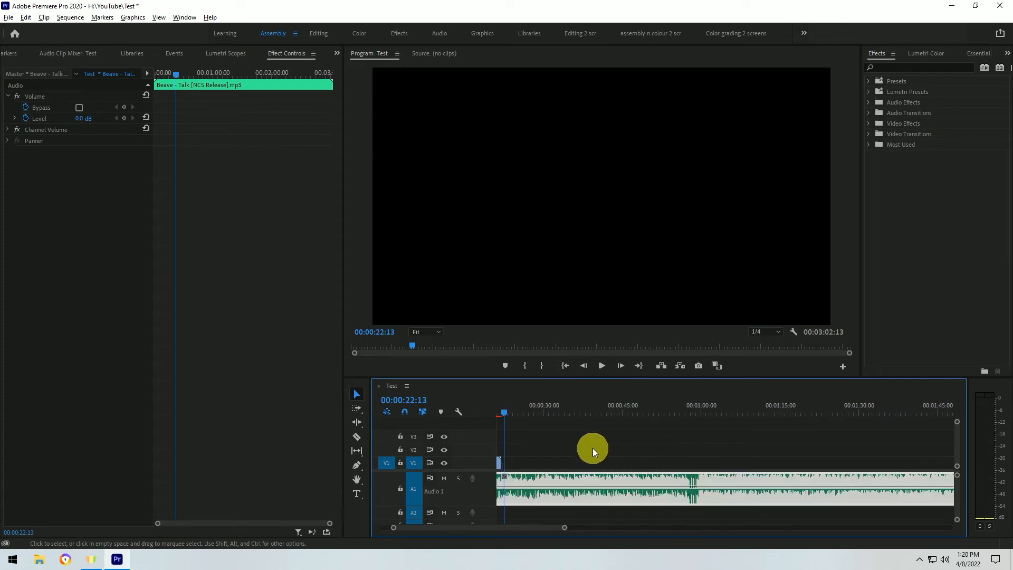
{"action": "scroll", "coordinate": [597, 449], "scroll_direction": "up", "scroll_amount": 3}
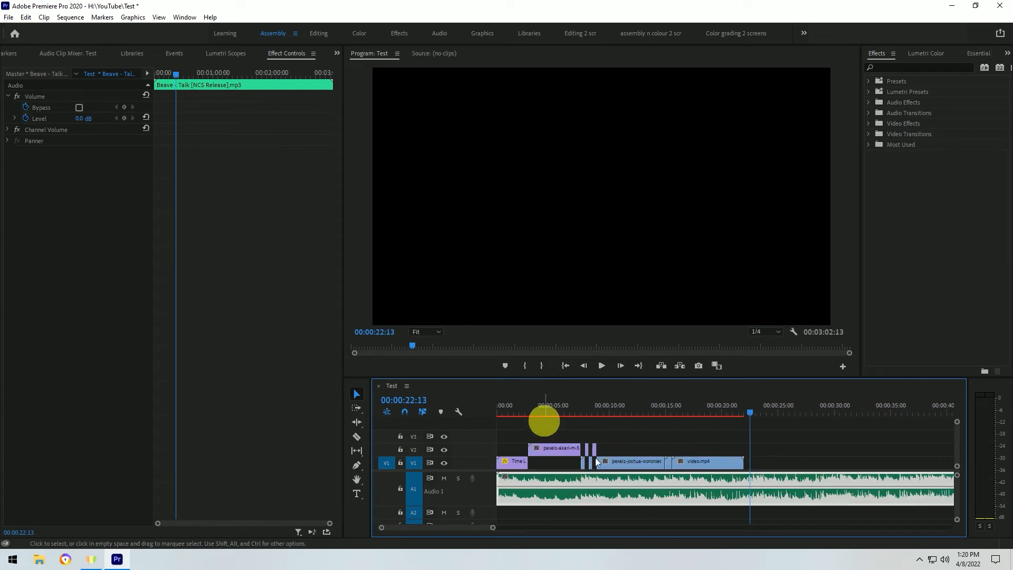
{"action": "left_click", "coordinate": [728, 413]}
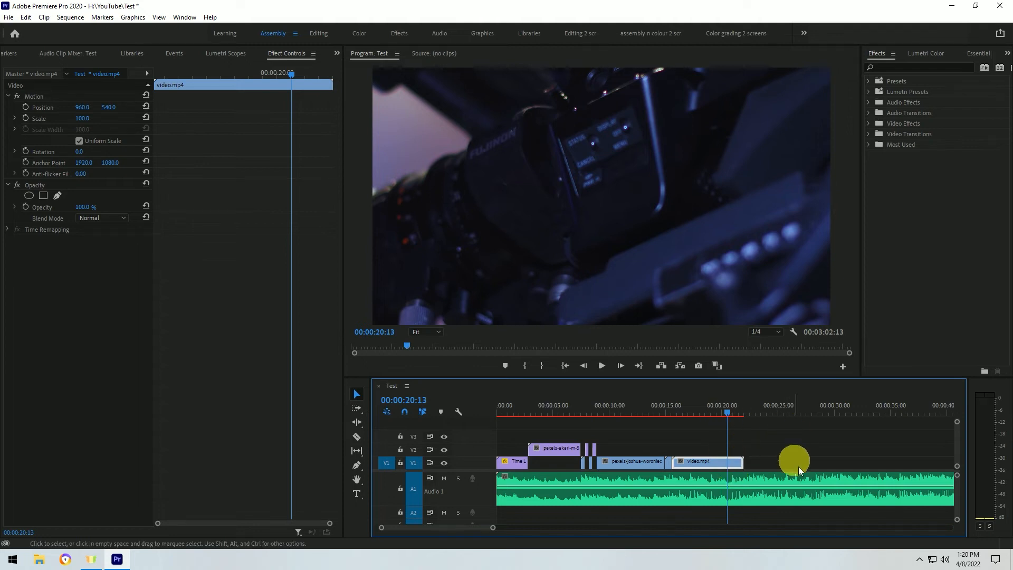
{"action": "key", "text": "c"}
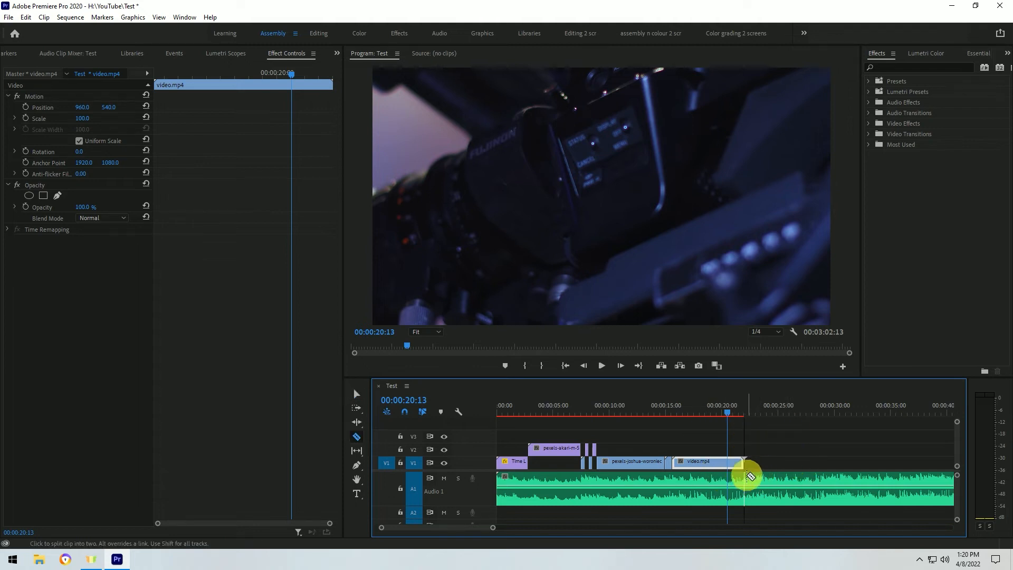
{"action": "left_click", "coordinate": [760, 488]}
{"action": "key", "text": "v"}
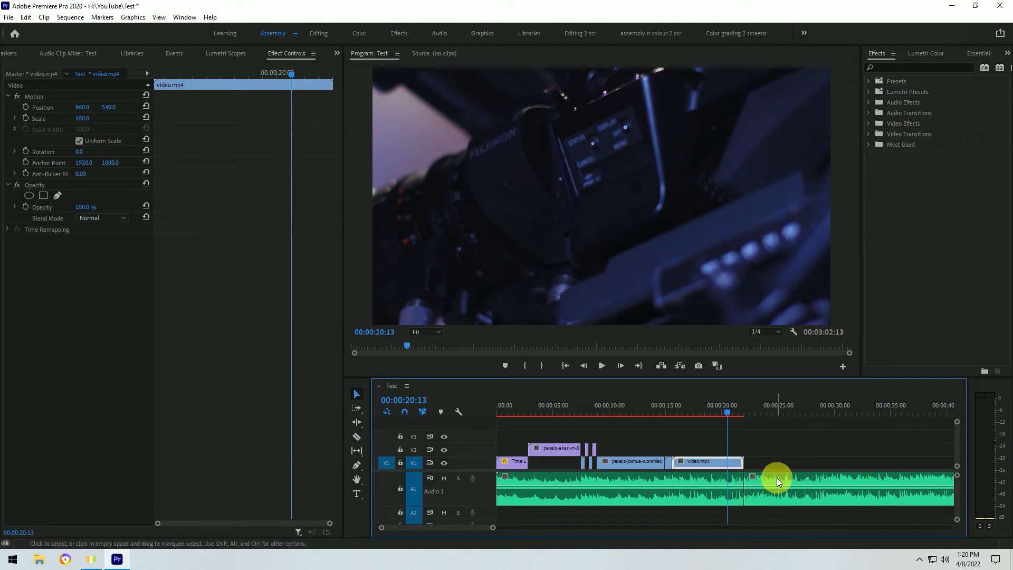
Step: Delete the part of the music clip that runs past the end of the footage
{"action": "left_click", "coordinate": [777, 478]}
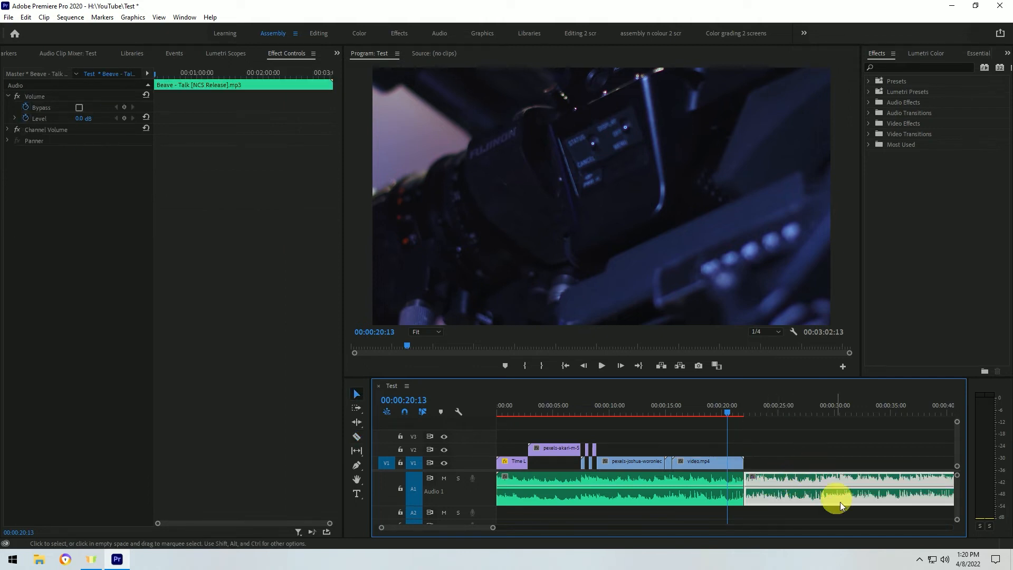
{"action": "scroll", "coordinate": [831, 496], "scroll_direction": "down", "scroll_amount": 3}
{"action": "scroll", "coordinate": [730, 490], "scroll_direction": "up", "scroll_amount": 2}
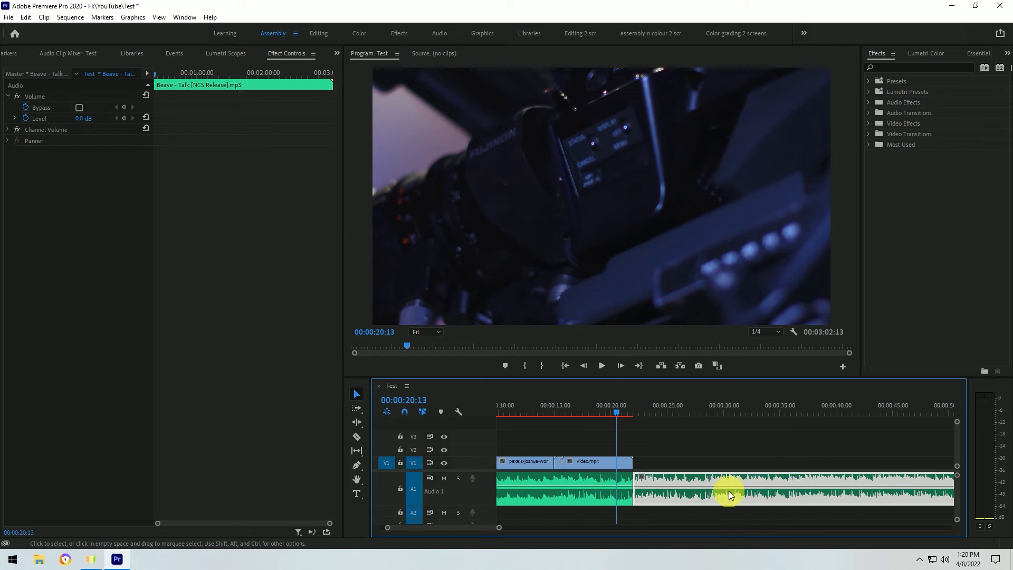
{"action": "key", "text": "Delete"}
{"action": "scroll", "coordinate": [728, 490], "scroll_direction": "up", "scroll_amount": 3}
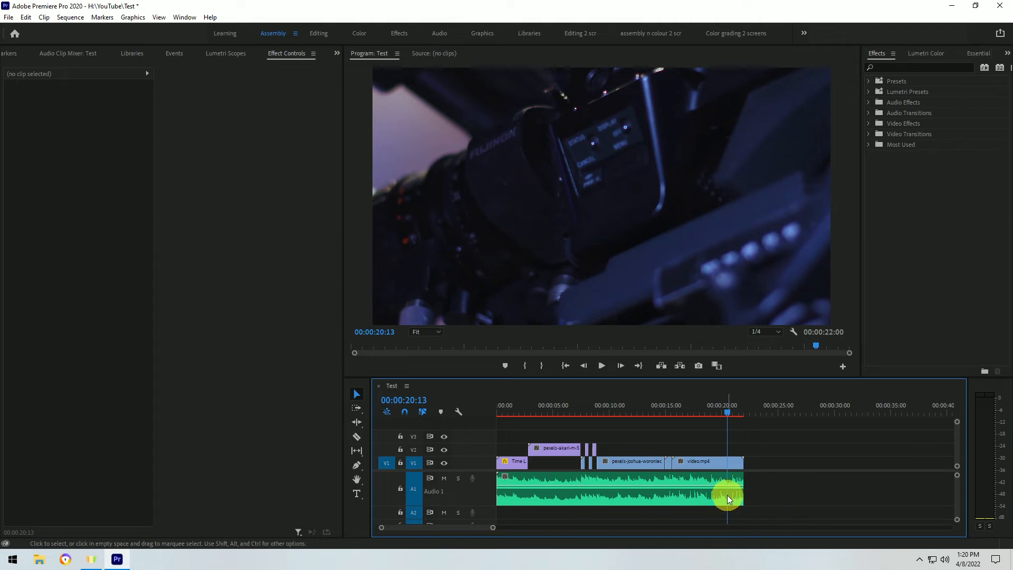
Step: Fade out the music with Pen tool volume keyframes, starting near the beginning of video.mp4 and lowering the level at the clip's end
{"action": "key", "text": "p"}
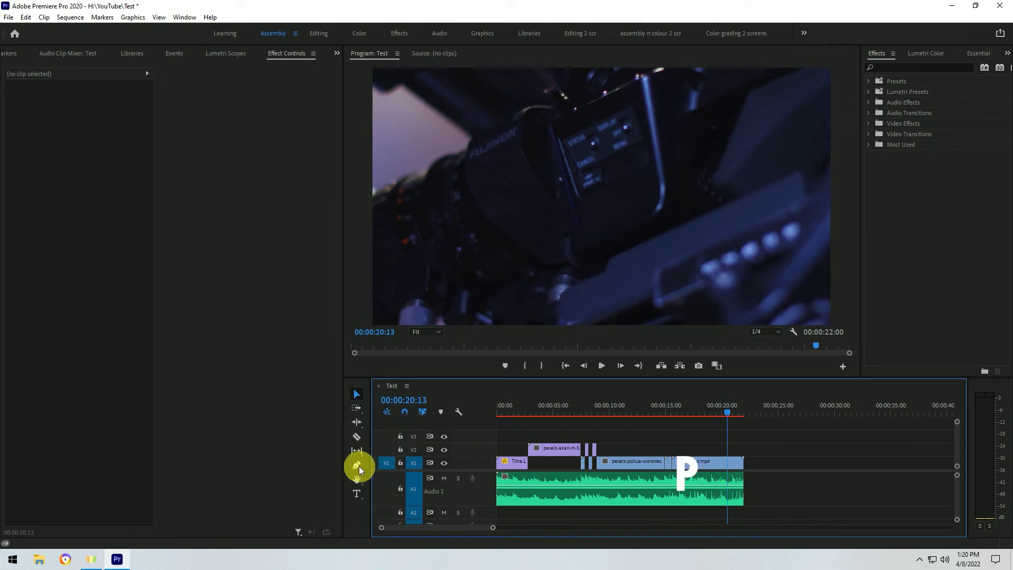
{"action": "key", "text": "p"}
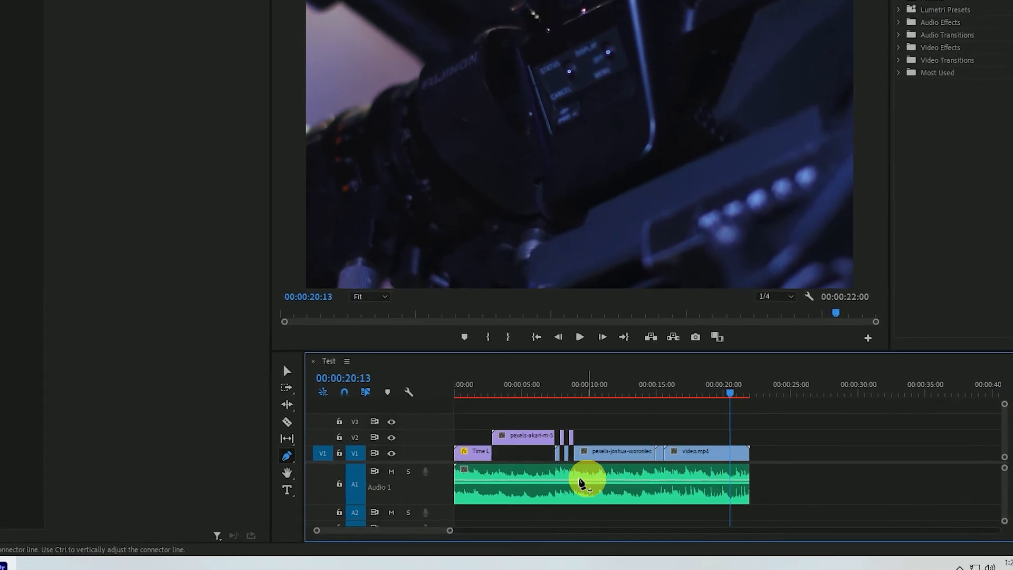
{"action": "key", "text": "ctrl+s"}
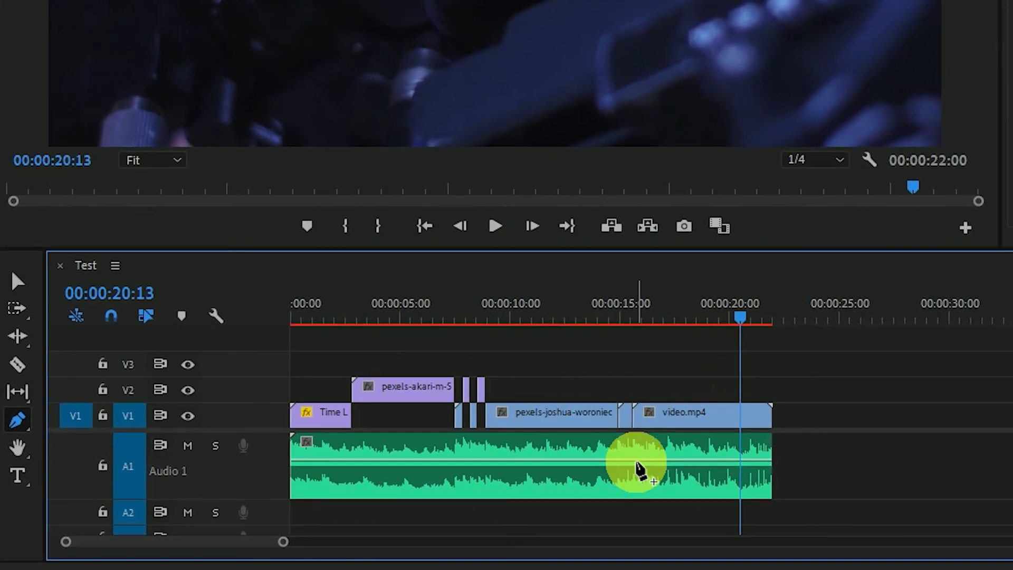
{"action": "left_click", "coordinate": [636, 461]}
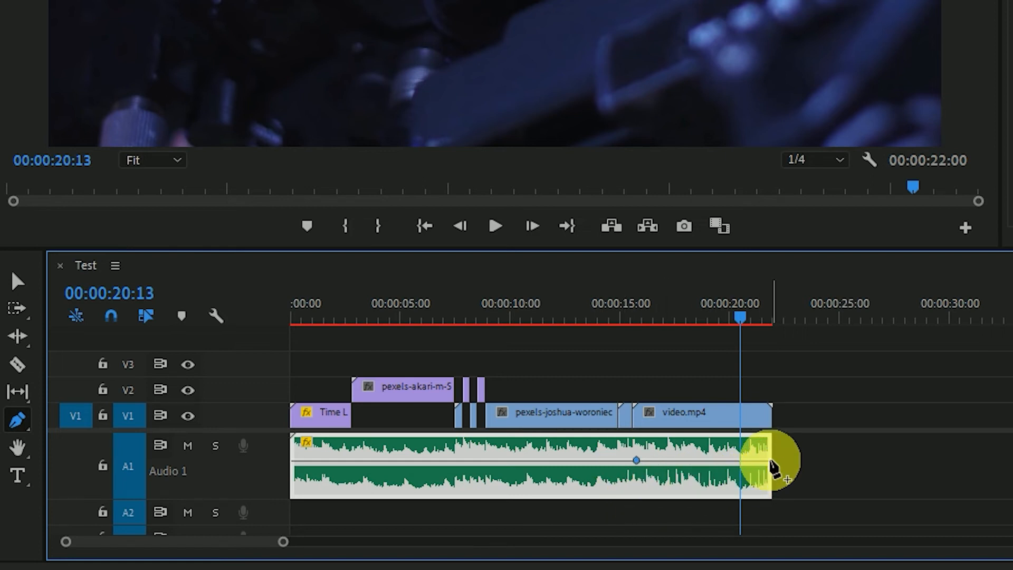
{"action": "left_click", "coordinate": [771, 462]}
{"action": "left_click_drag", "start_coordinate": [771, 461], "coordinate": [786, 501]}
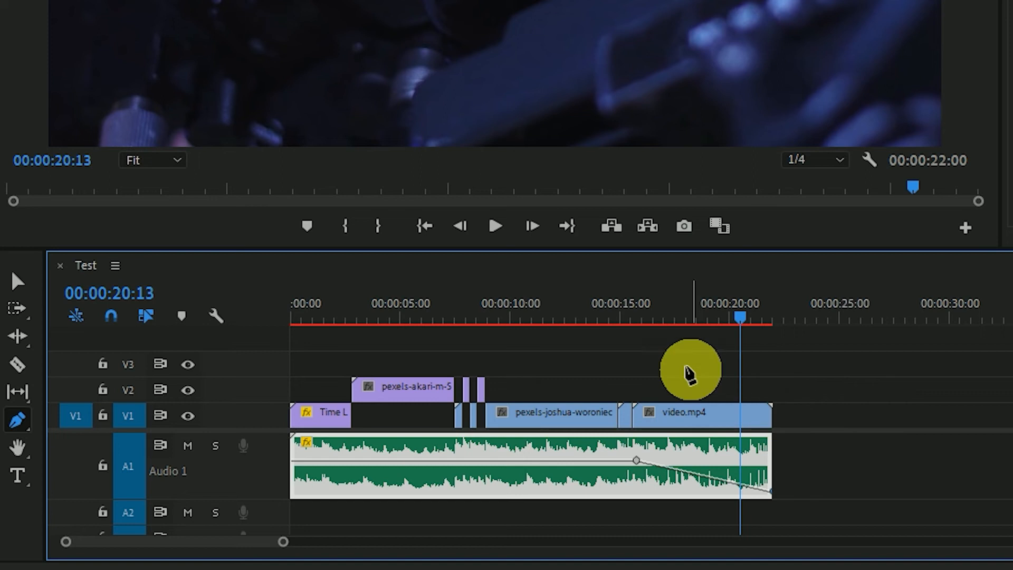
Step: Play the ending from shortly before 00:00:15:00 to listen to the keyframed music fade-out
{"action": "left_click", "coordinate": [610, 319]}
{"action": "key", "text": "space"}
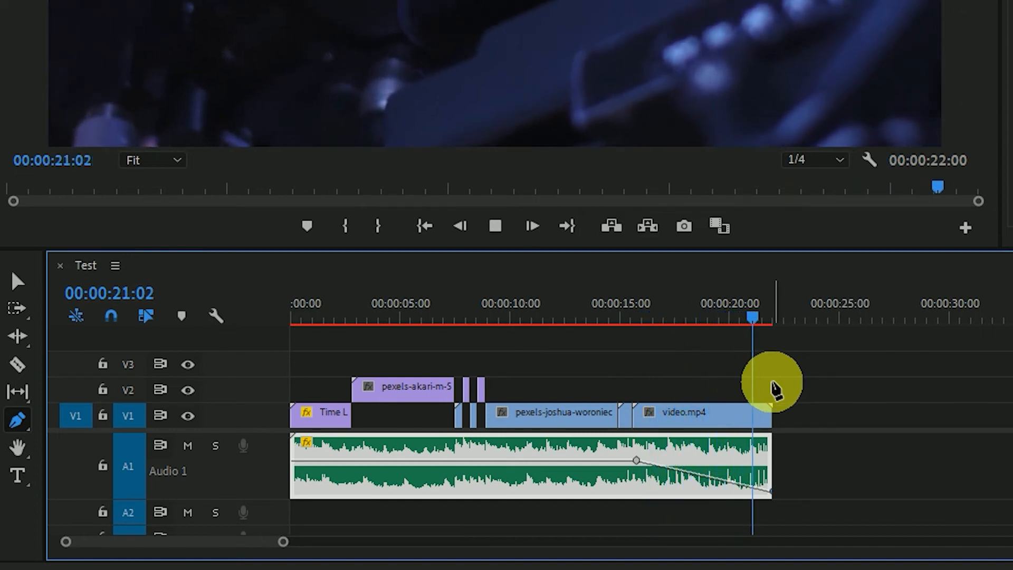
{"action": "key", "text": "space"}
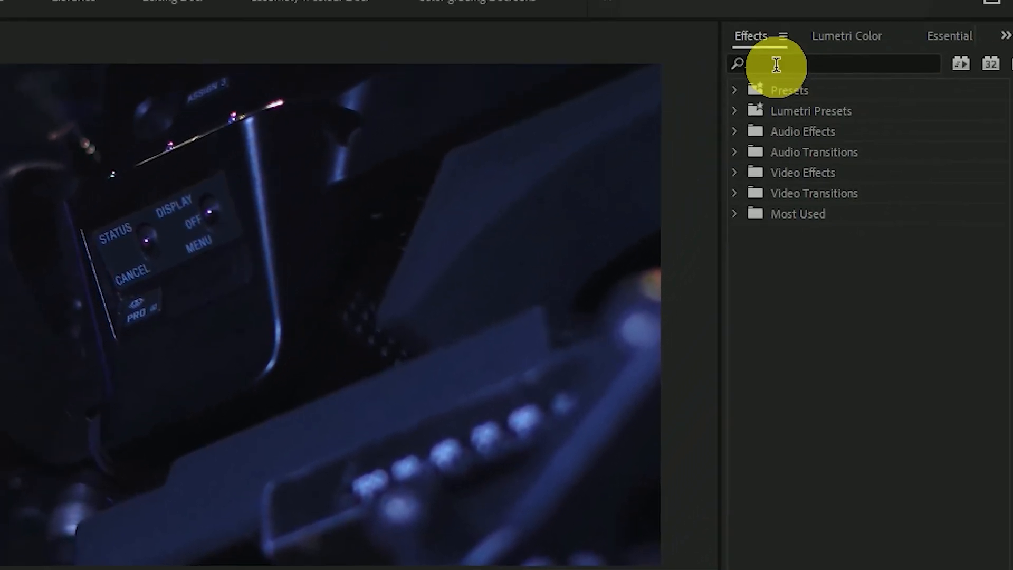
Step: Search the effects for "fade", apply the Constant Power crossfade to the end of the music clip, and play the ending
{"action": "left_click", "coordinate": [776, 64]}
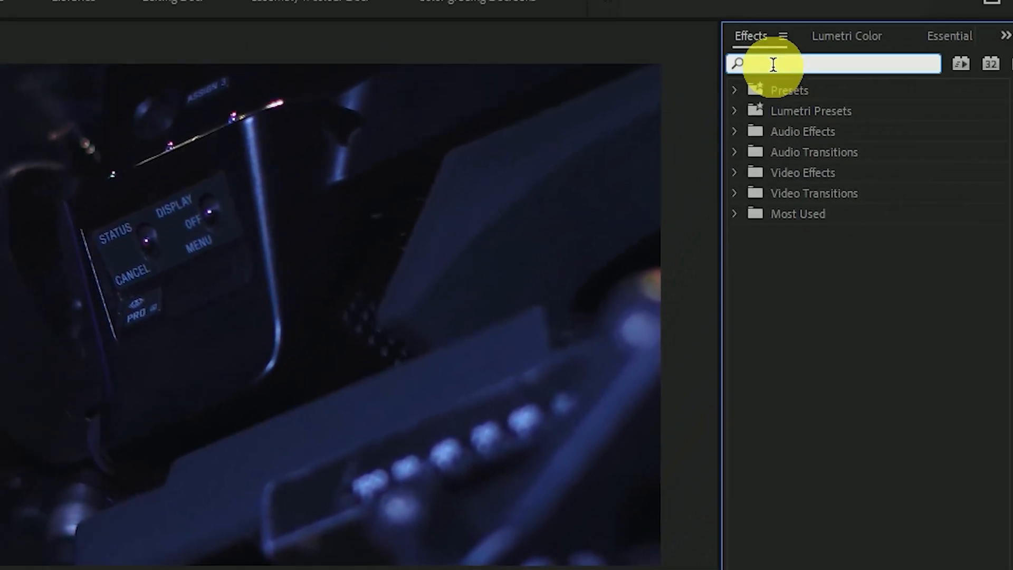
{"action": "type", "text": "fade"}
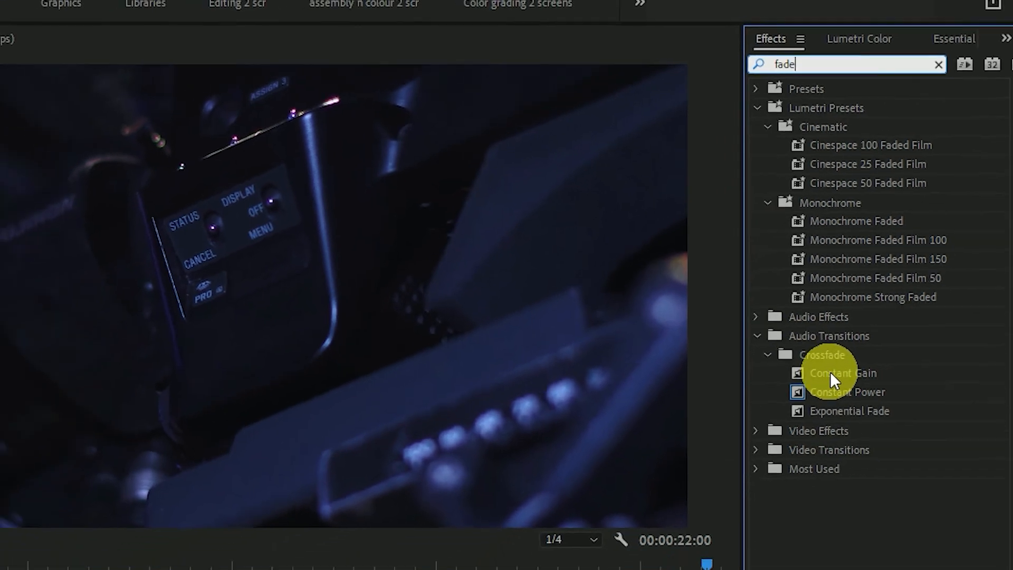
{"action": "left_click_drag", "start_coordinate": [831, 373], "coordinate": [739, 492]}
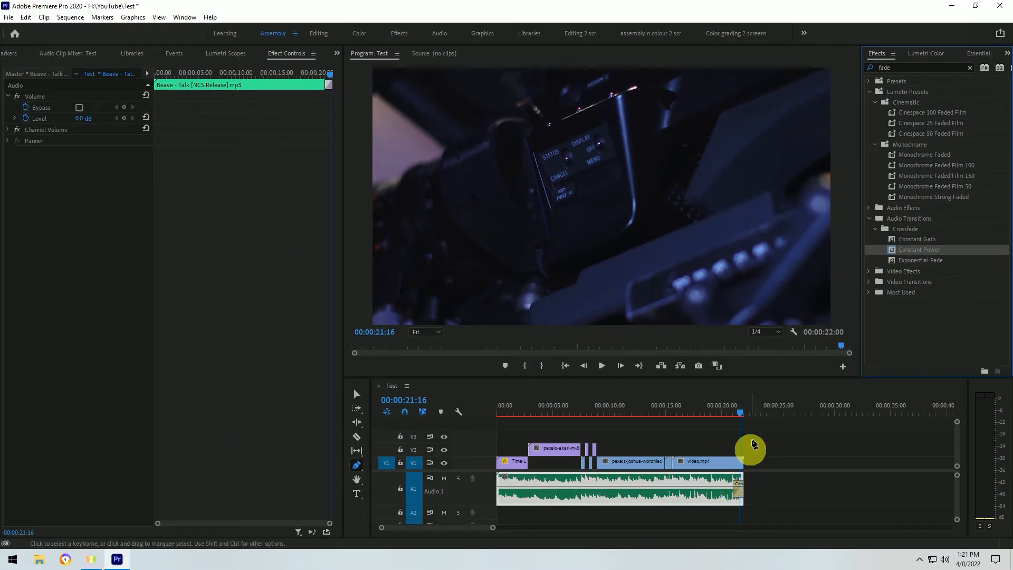
{"action": "left_click", "coordinate": [727, 413]}
{"action": "key", "text": "space"}
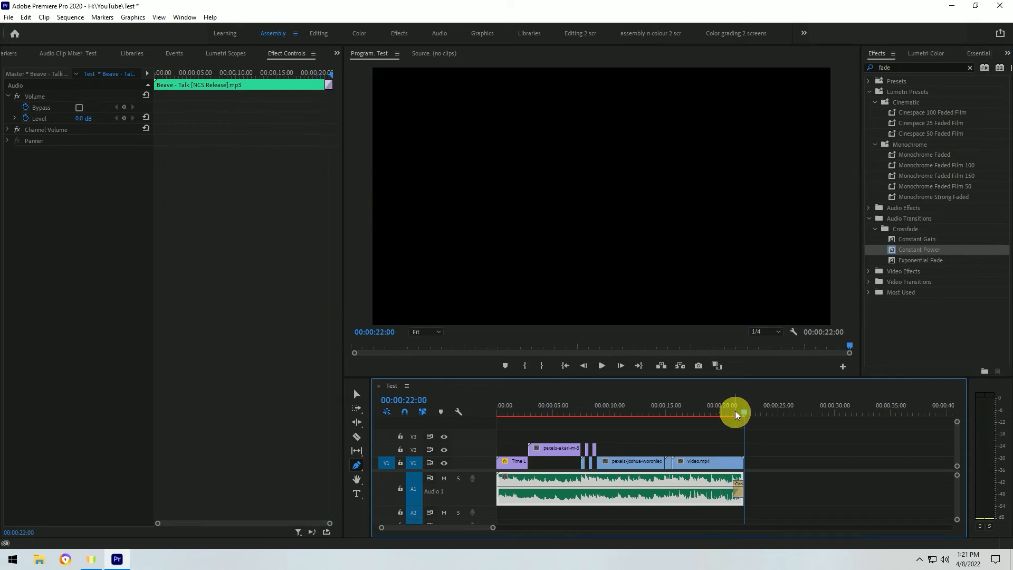
Step: Lengthen the Constant Power transition back to the start of the video.mp4 clip and play the longer audio fade-out
{"action": "key", "text": "v"}
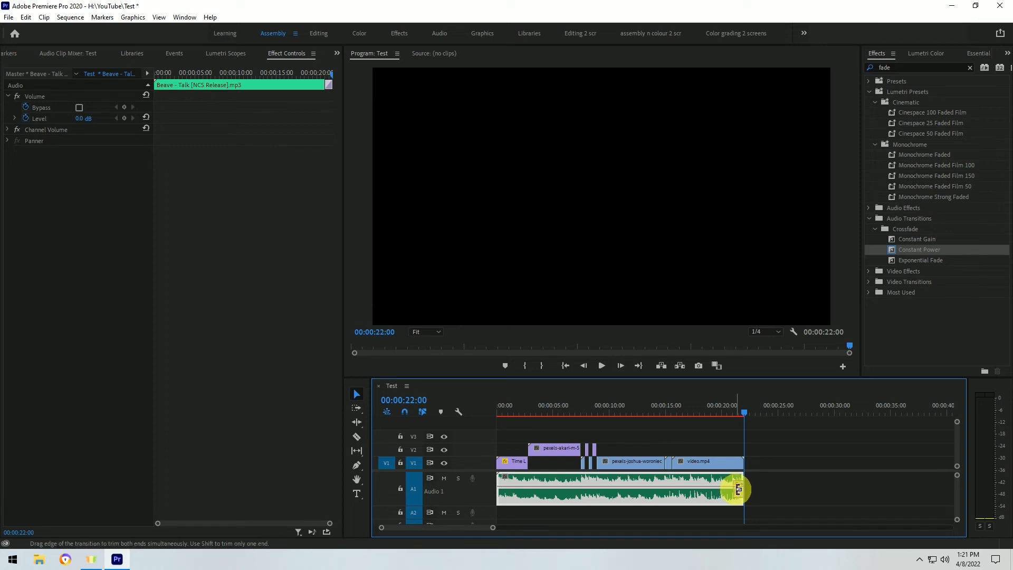
{"action": "left_click_drag", "start_coordinate": [739, 489], "coordinate": [675, 487]}
{"action": "left_click_drag", "start_coordinate": [678, 411], "coordinate": [663, 412]}
{"action": "left_click", "coordinate": [669, 440]}
{"action": "key", "text": "space"}
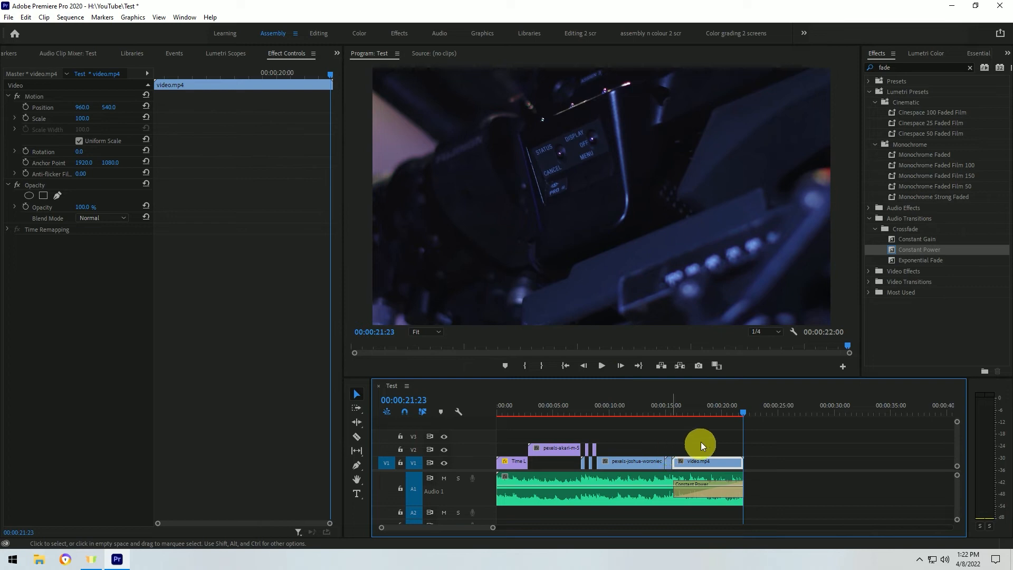
Step: Search the effects for "dip" and apply the Dip to Black transition to the end of the video.mp4 clip on V1
{"action": "left_click", "coordinate": [969, 67]}
{"action": "left_click", "coordinate": [743, 415]}
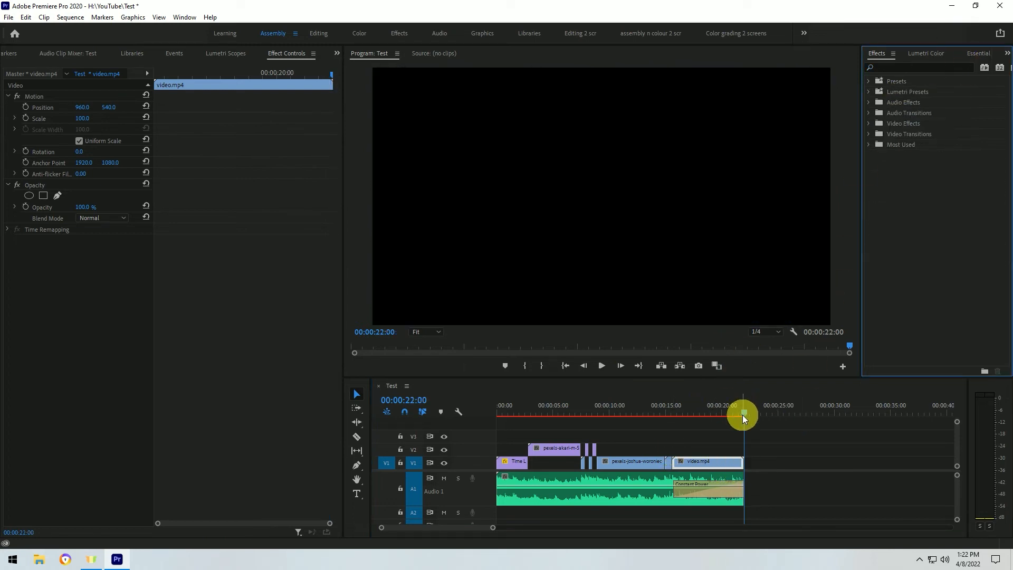
{"action": "left_click", "coordinate": [730, 410]}
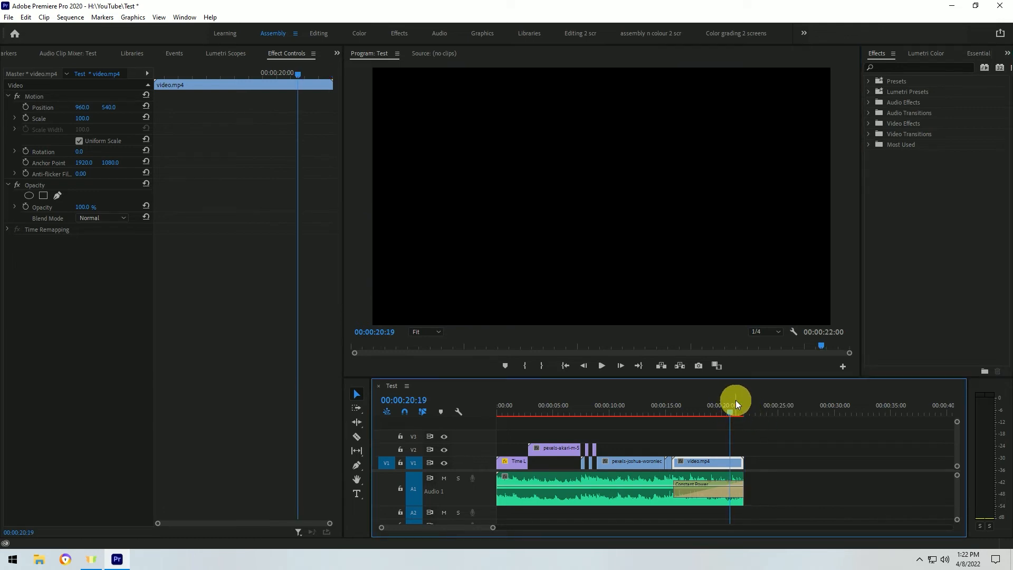
{"action": "left_click", "coordinate": [893, 66]}
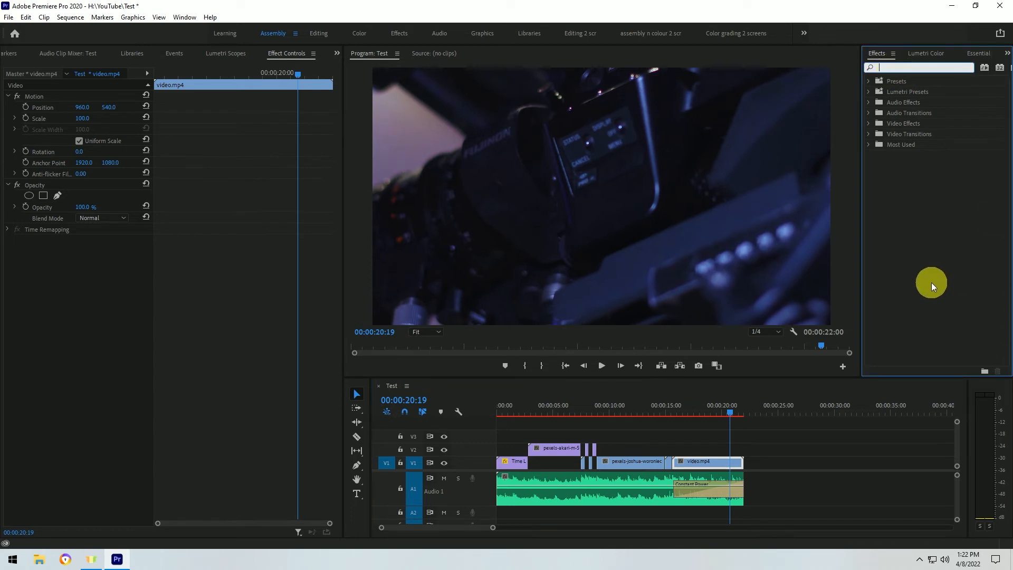
{"action": "type", "text": "dip"}
{"action": "left_click", "coordinate": [937, 67]}
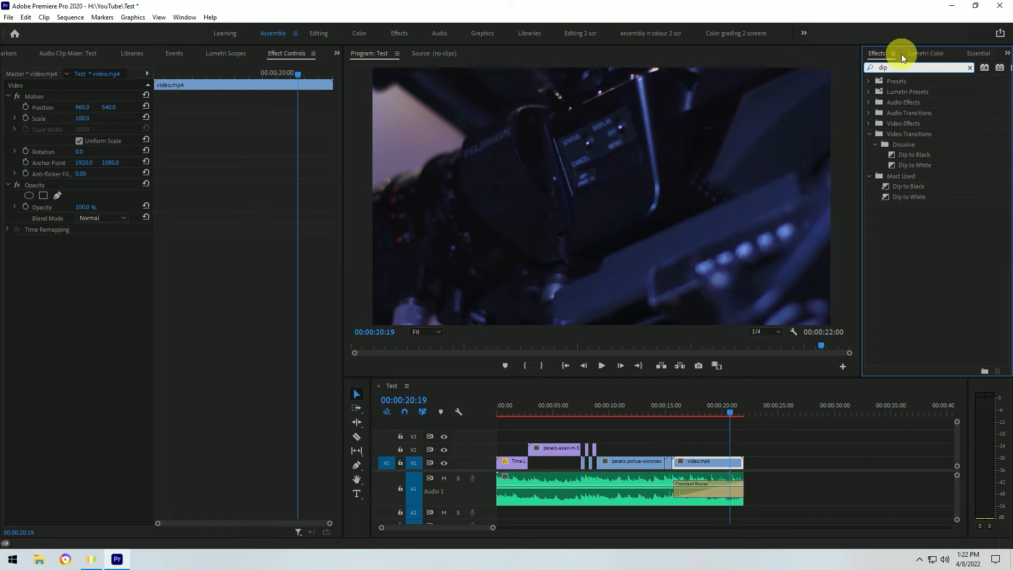
{"action": "left_click", "coordinate": [177, 17]}
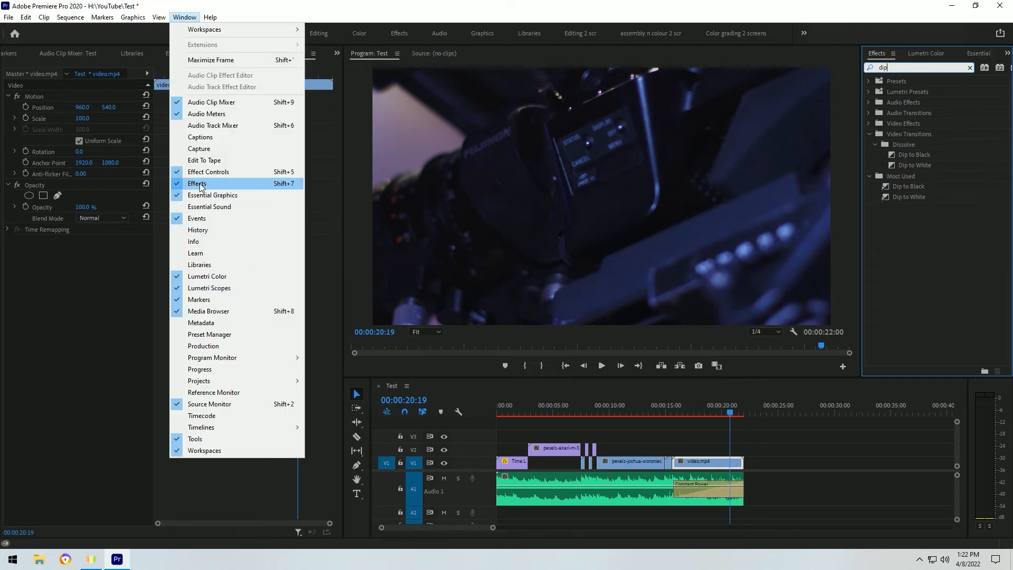
{"action": "left_click", "coordinate": [866, 167]}
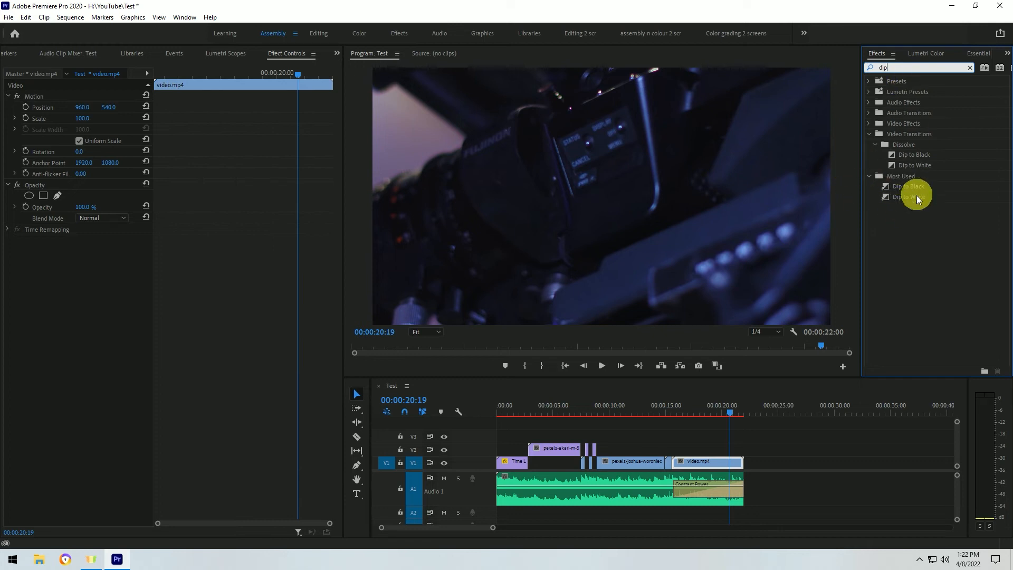
{"action": "left_click_drag", "start_coordinate": [904, 185], "coordinate": [739, 463]}
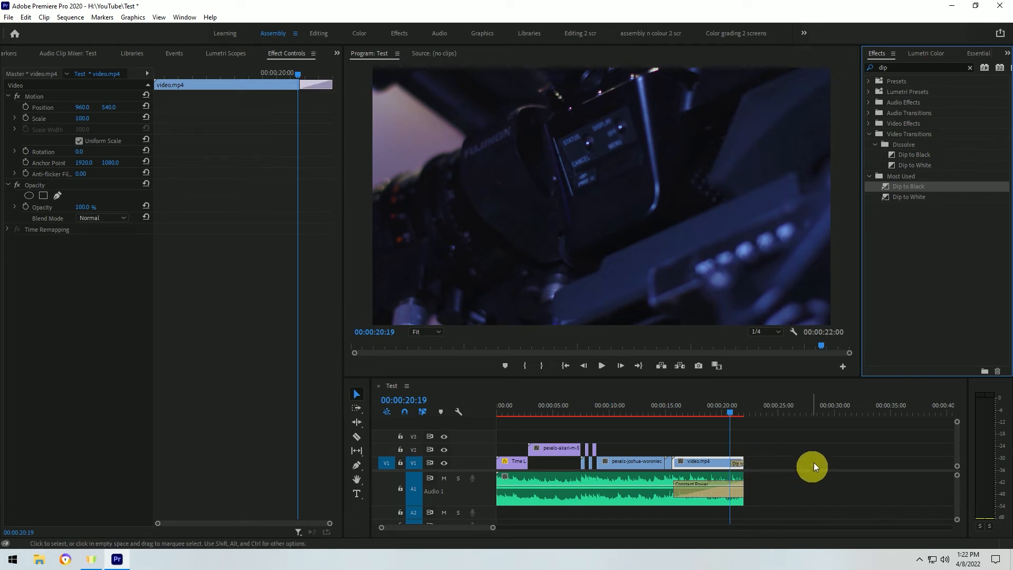
Step: Lengthen the Dip to Black transition at the end of video.mp4 to a duration of about 00:00:03:22
{"action": "scroll", "coordinate": [737, 465], "scroll_direction": "up", "scroll_amount": 3}
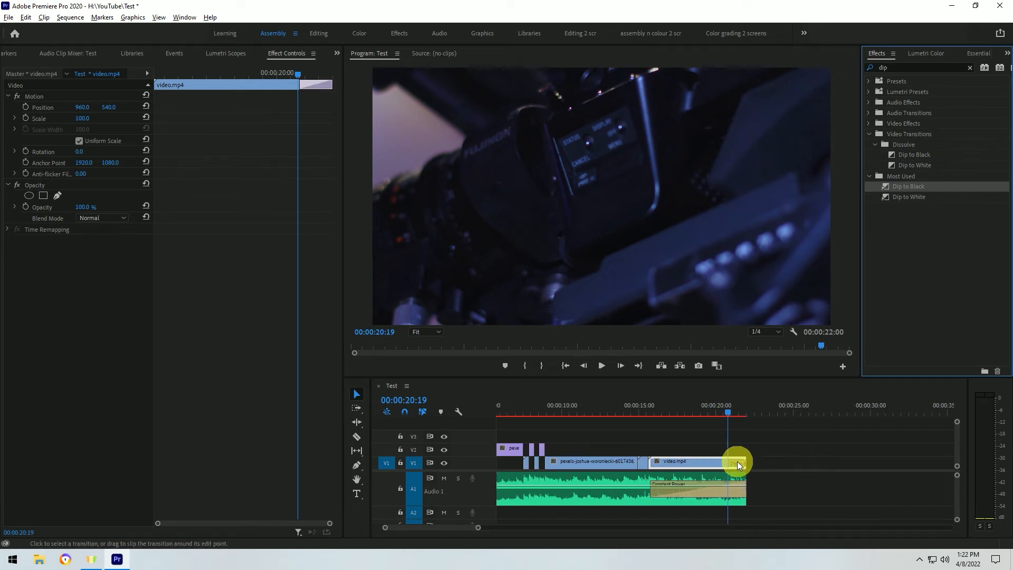
{"action": "scroll", "coordinate": [736, 463], "scroll_direction": "up", "scroll_amount": 2}
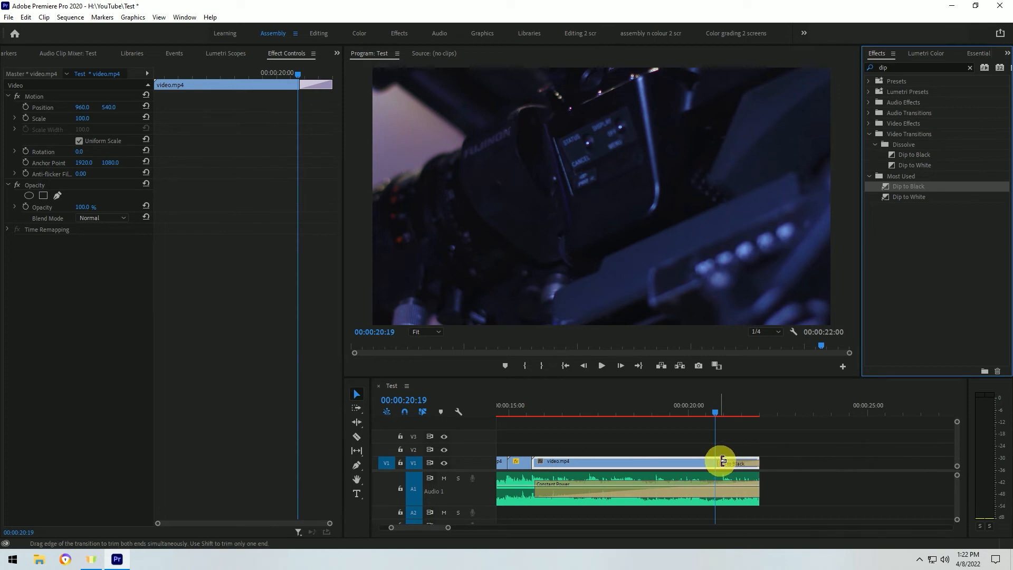
{"action": "left_click_drag", "start_coordinate": [721, 463], "coordinate": [623, 468]}
{"action": "scroll", "coordinate": [641, 439], "scroll_direction": "down", "scroll_amount": 3}
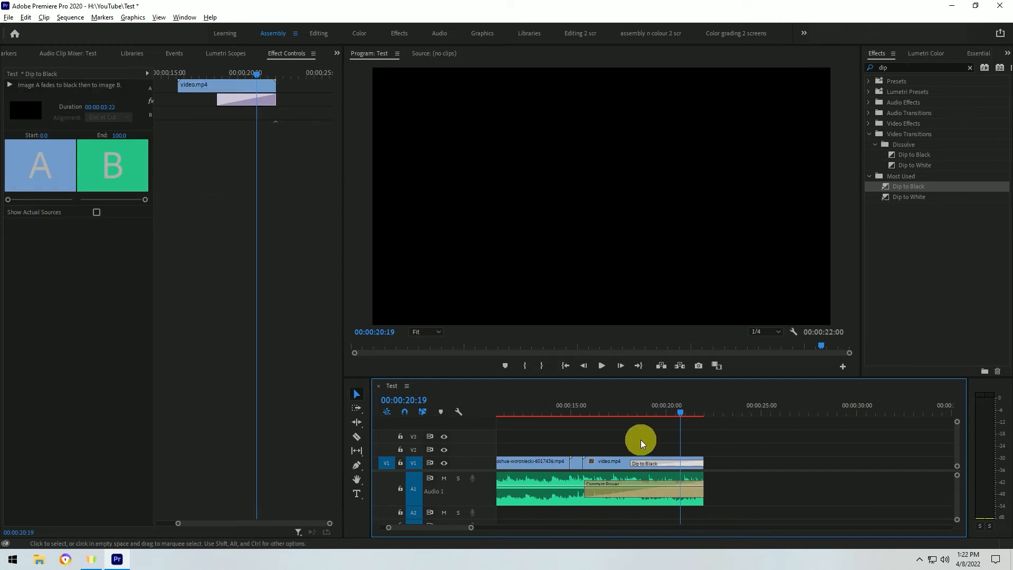
Step: Play the sequence from near the start of video.mp4 to review the picture and music fading out together
{"action": "left_click", "coordinate": [593, 410]}
{"action": "left_click", "coordinate": [603, 368]}
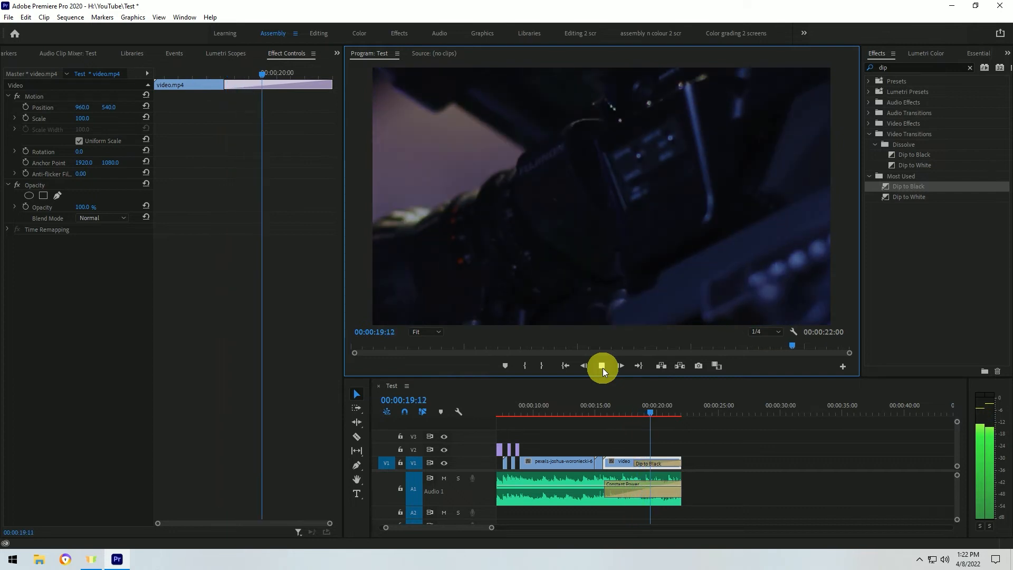
{"action": "left_click", "coordinate": [602, 369]}
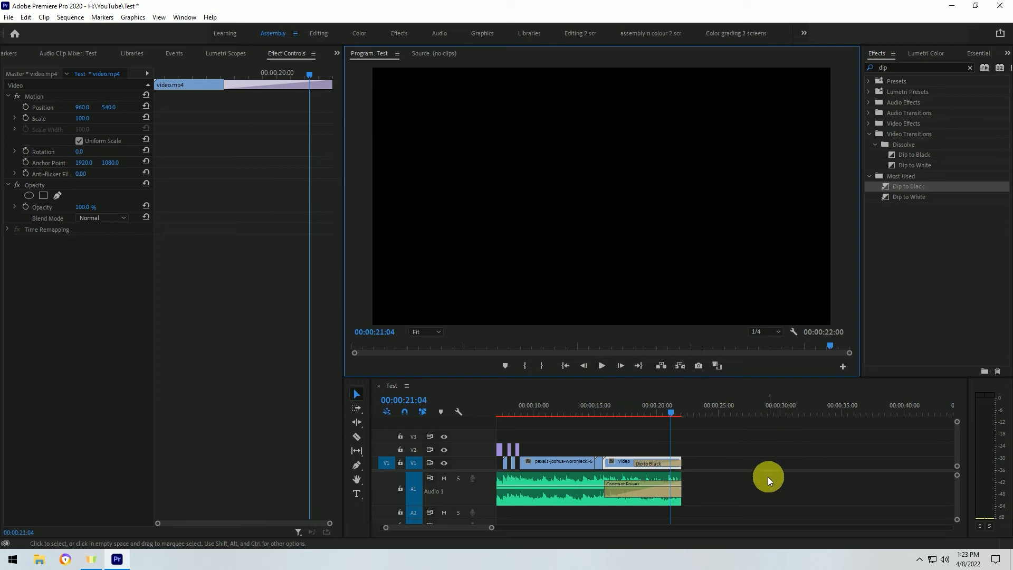
{"action": "scroll", "coordinate": [628, 459], "scroll_direction": "up", "scroll_amount": 1}
{"action": "scroll", "coordinate": [605, 460], "scroll_direction": "up", "scroll_amount": 1}
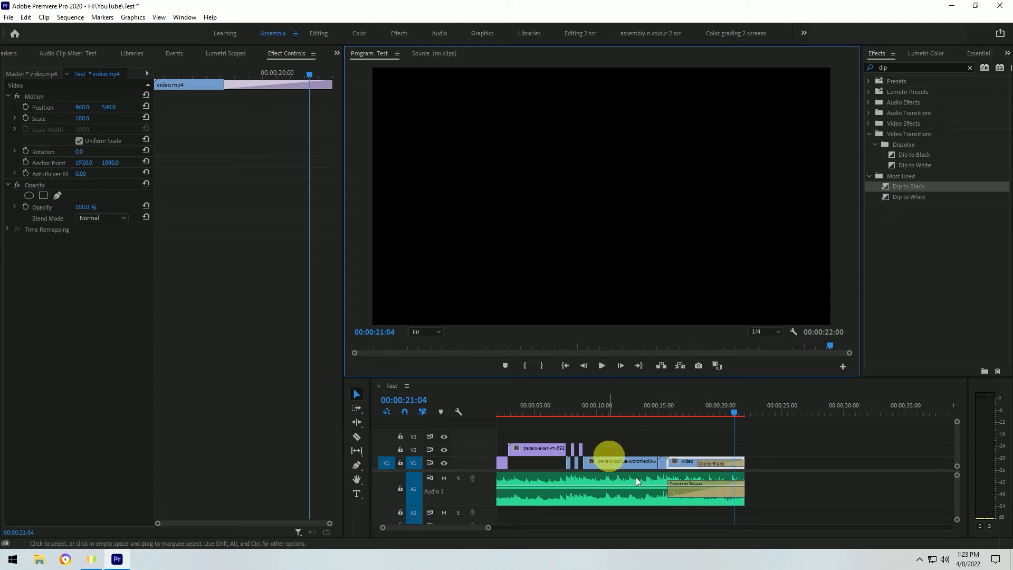
Step: Mark an in point at 00:00:14:08 and an out point at the end of the sequence, 00:00:21:24
{"action": "left_click", "coordinate": [651, 412]}
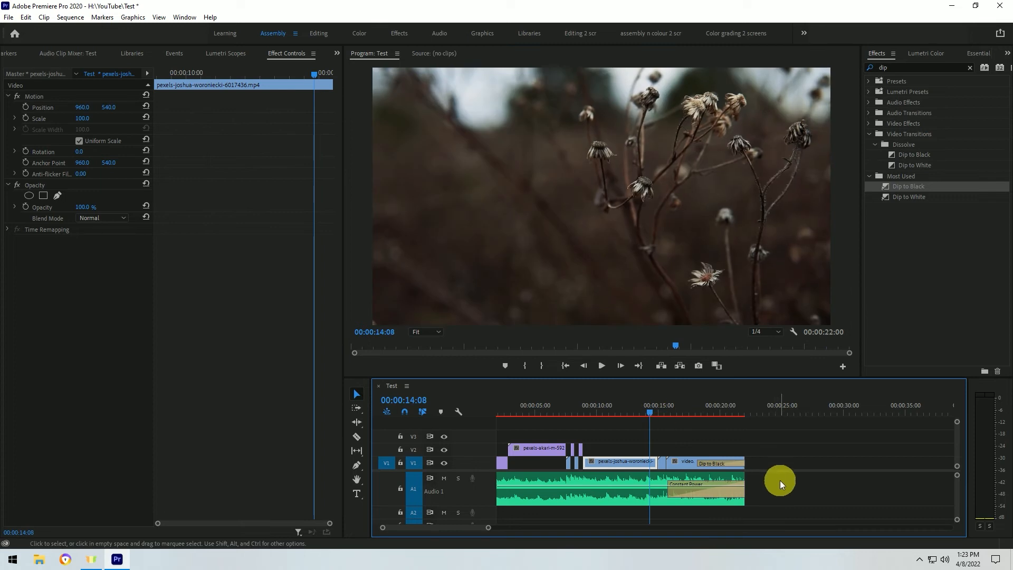
{"action": "key", "text": "i"}
{"action": "left_click", "coordinate": [746, 413]}
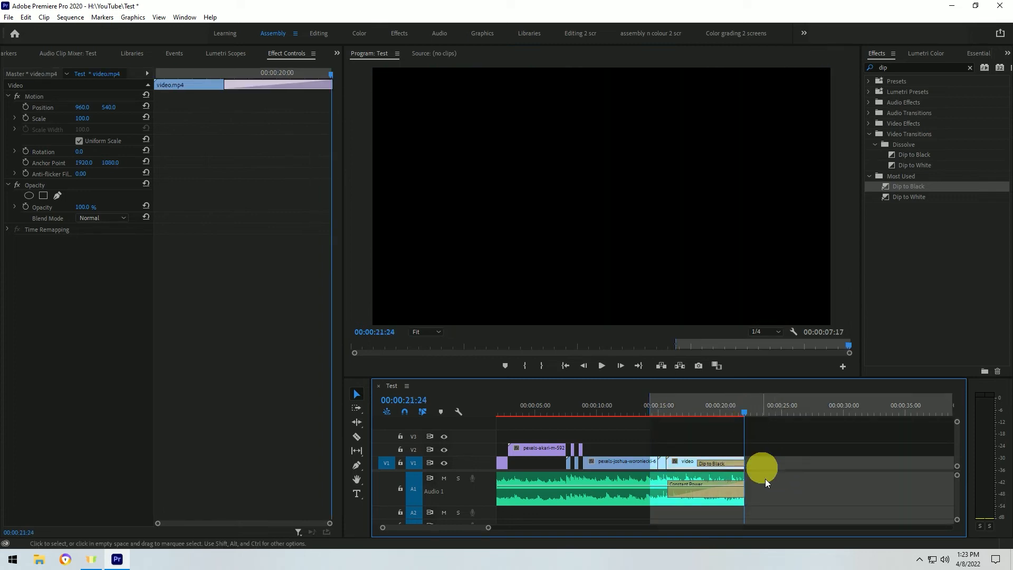
{"action": "key", "text": "o"}
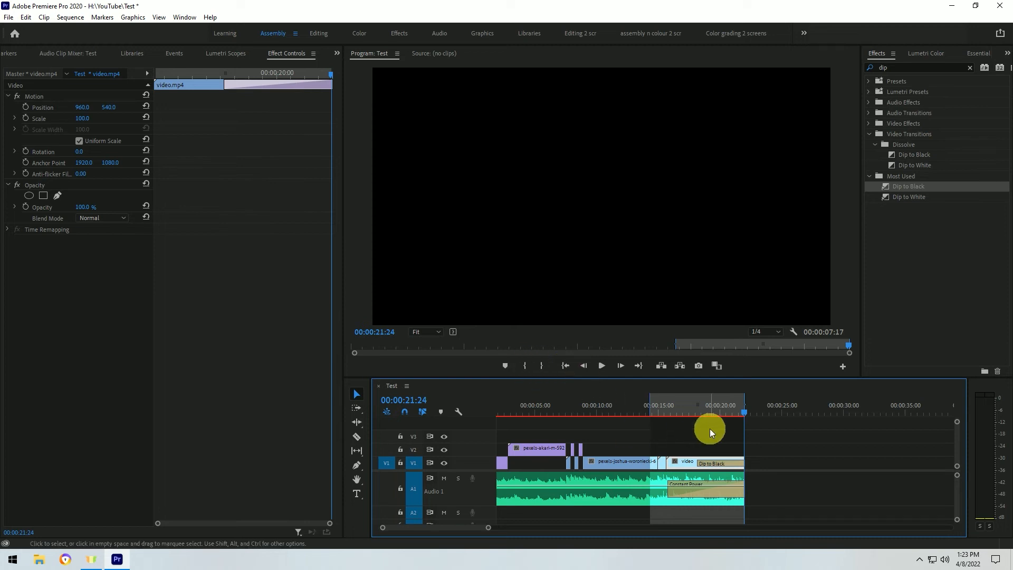
Step: Render the marked section of the sequence from in to out
{"action": "left_click", "coordinate": [71, 21]}
{"action": "mouse_move", "coordinate": [102, 17]}
{"action": "mouse_move", "coordinate": [69, 20]}
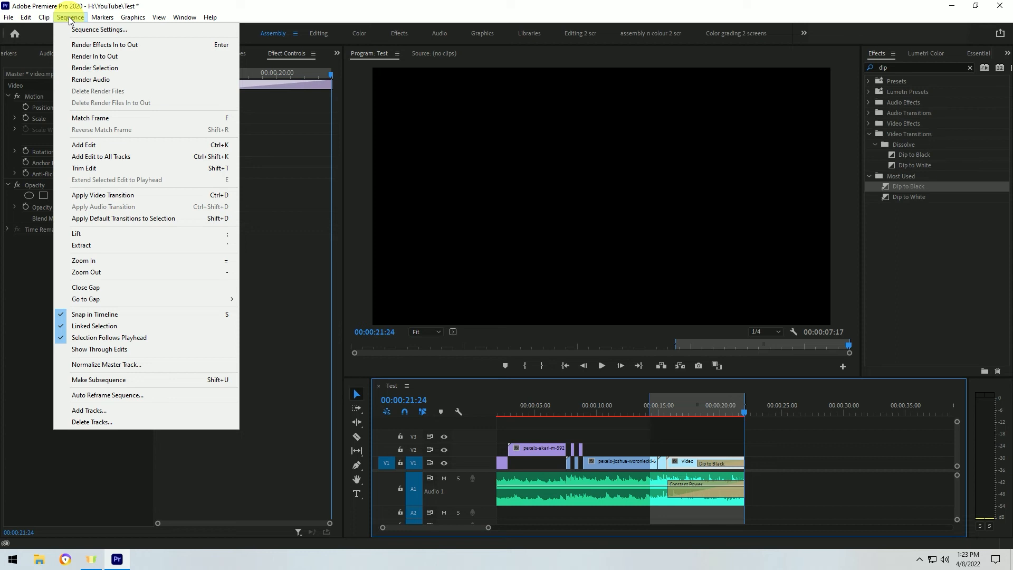
{"action": "left_click", "coordinate": [86, 58]}
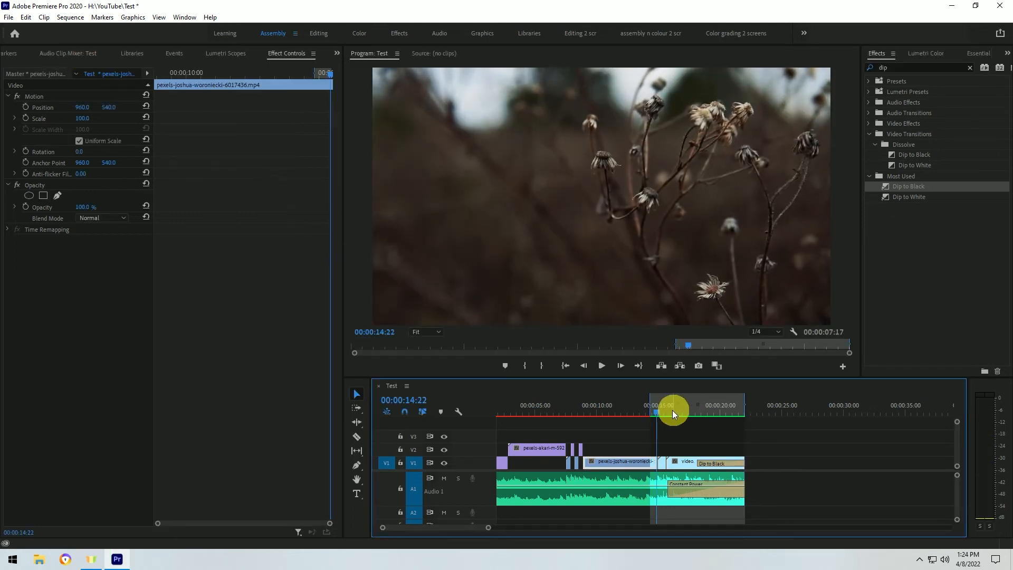
Step: Set the Program monitor's playback resolution to Full and play the rendered section from 00:00:14:11
{"action": "left_click", "coordinate": [654, 411]}
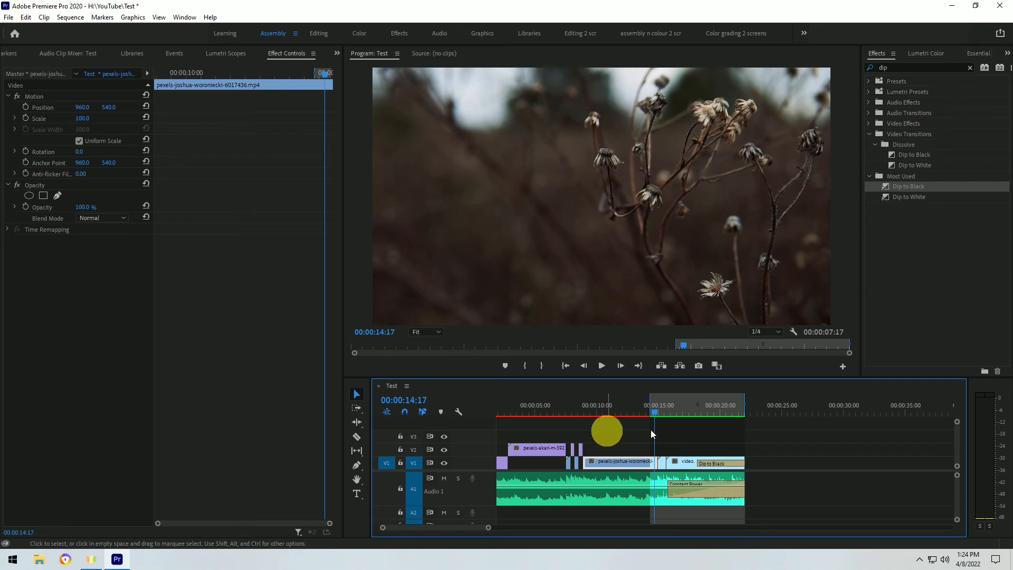
{"action": "left_click", "coordinate": [777, 331]}
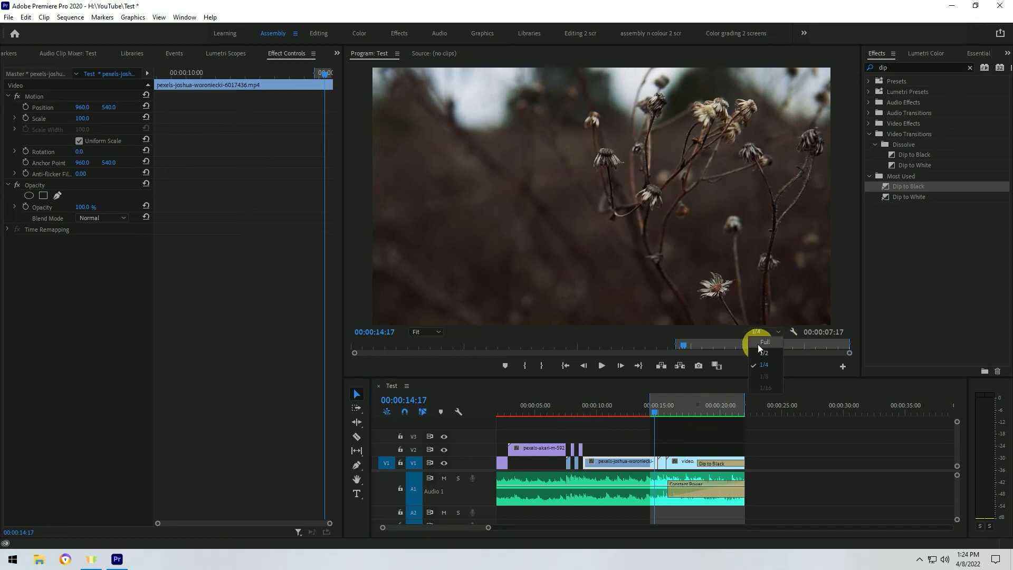
{"action": "left_click", "coordinate": [764, 342]}
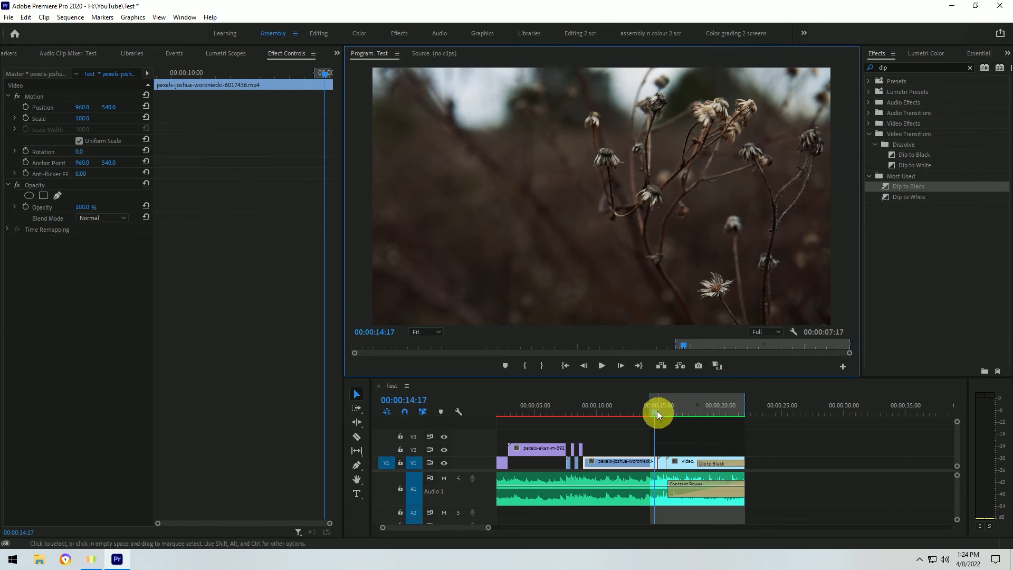
{"action": "left_click_drag", "start_coordinate": [654, 410], "coordinate": [651, 409]}
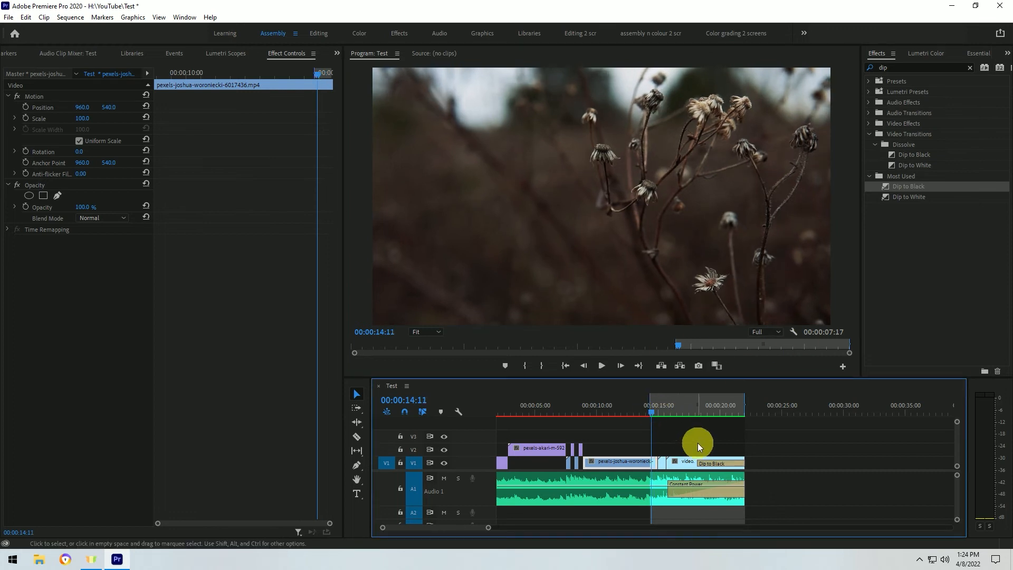
{"action": "key", "text": "space"}
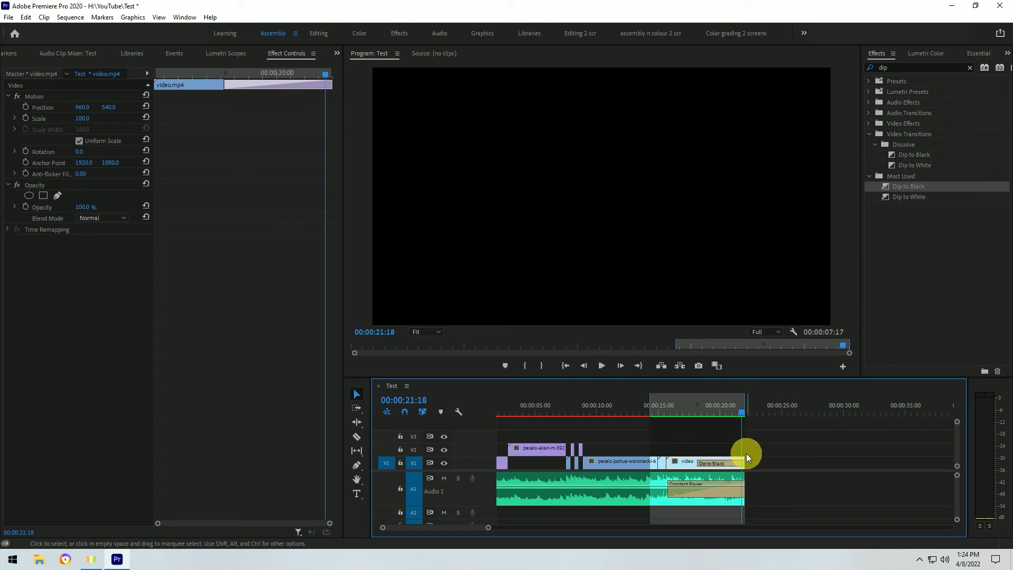
Step: Maximize the timeline to view the whole sequence, and restore the normal workspace layout
{"action": "scroll", "coordinate": [610, 436], "scroll_direction": "up", "scroll_amount": 1}
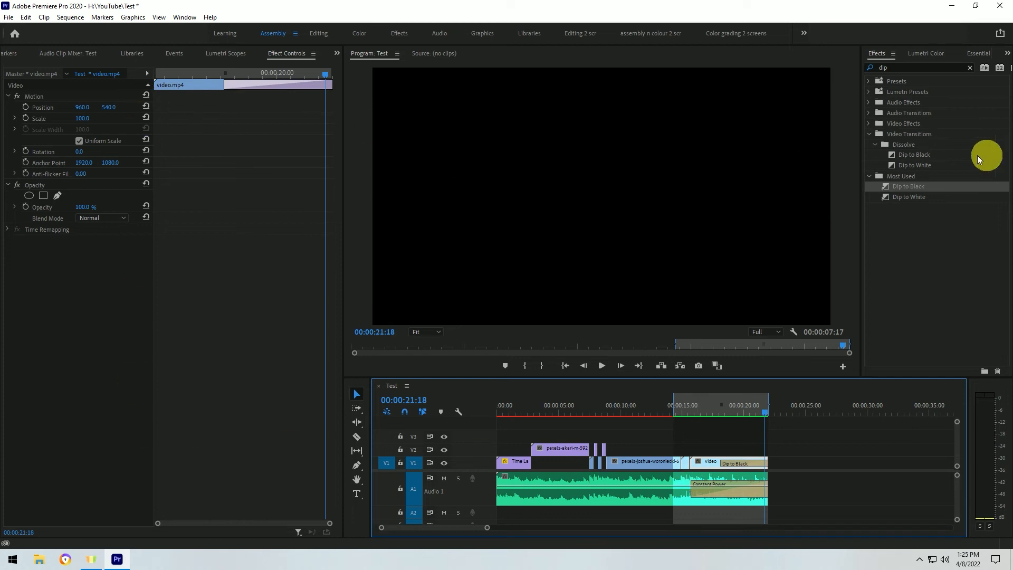
{"action": "key", "text": "ctrl+s"}
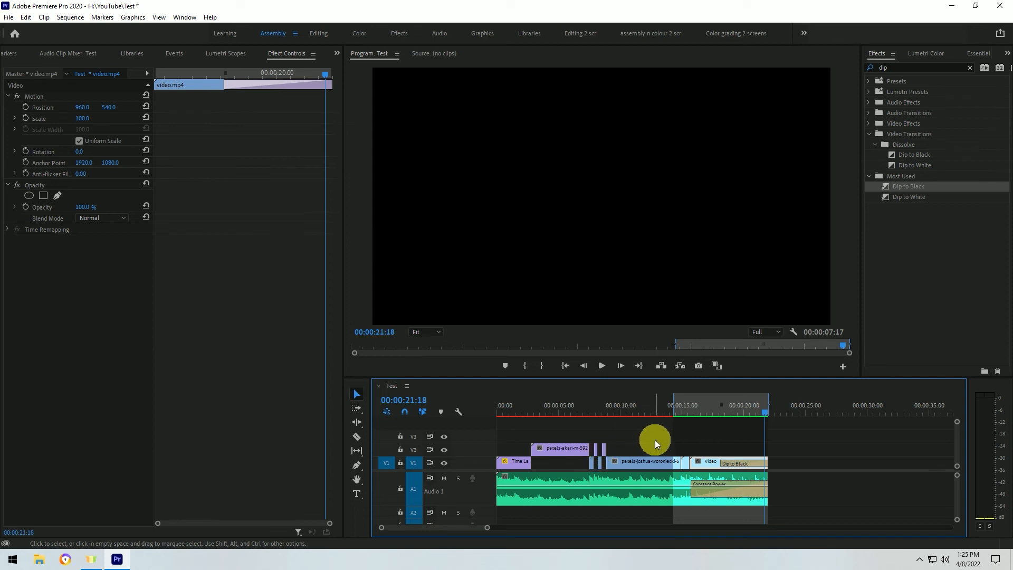
{"action": "key", "text": "grave"}
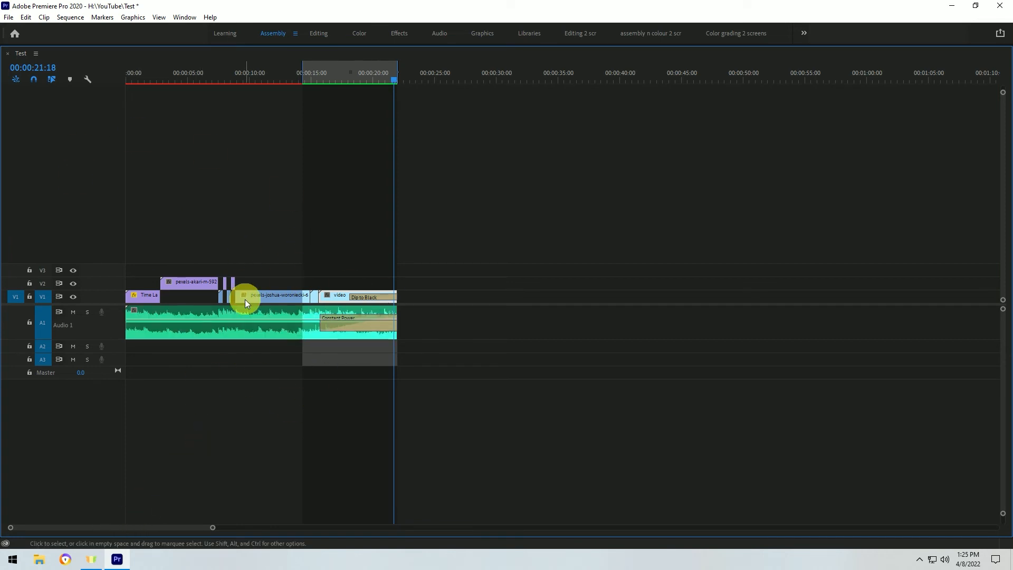
{"action": "key", "text": "grave"}
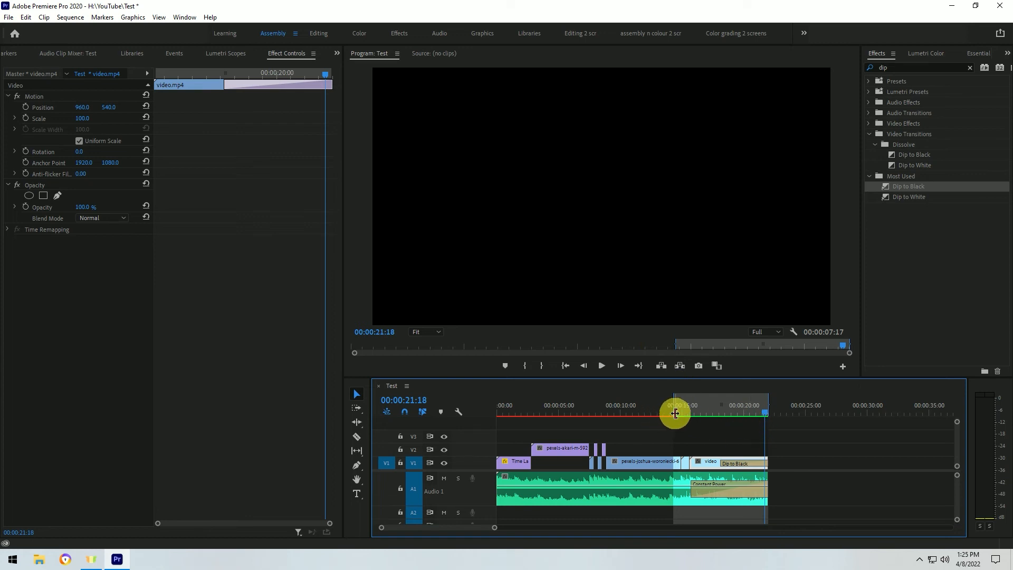
Step: Play the rendered section from 00:00:14:10 in the maximized Program monitor, and restore the workspace layout
{"action": "left_click", "coordinate": [675, 412]}
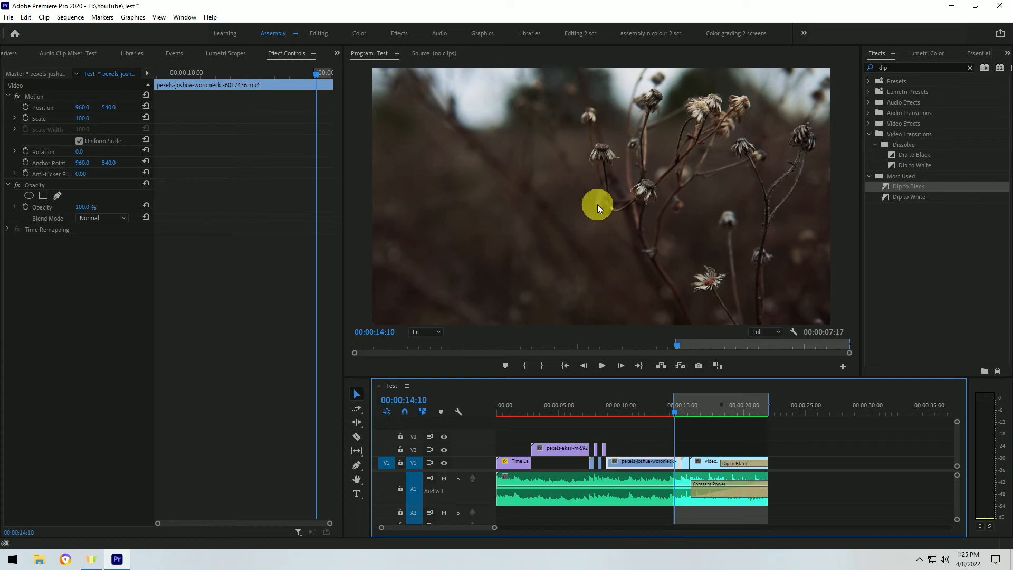
{"action": "key", "text": "grave"}
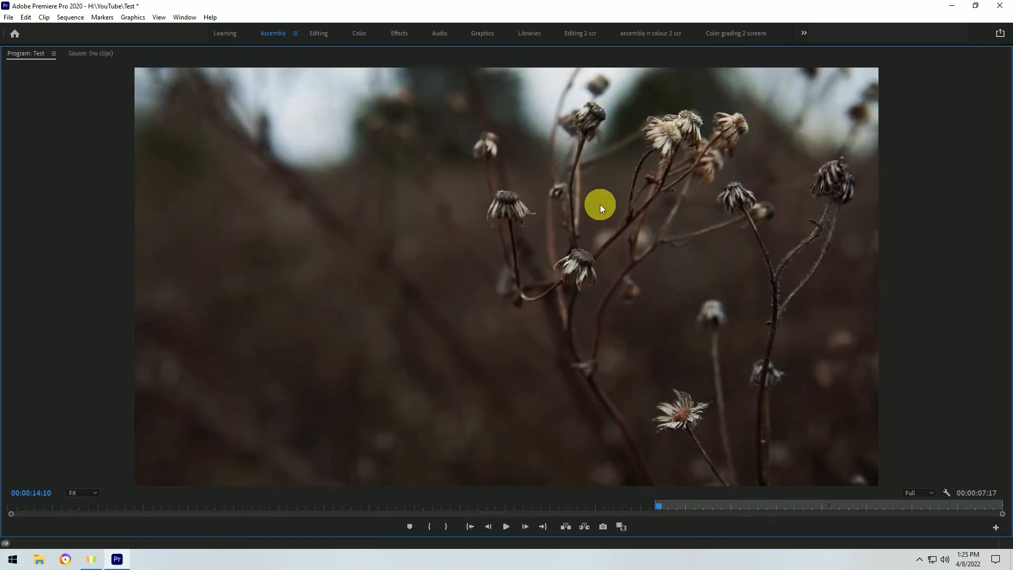
{"action": "key", "text": "space"}
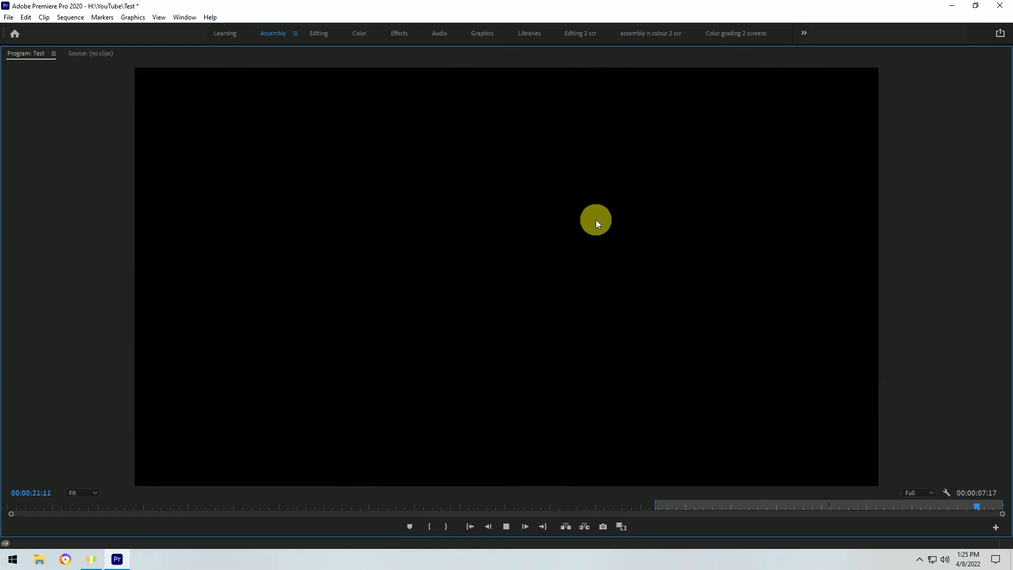
{"action": "key", "text": "grave"}
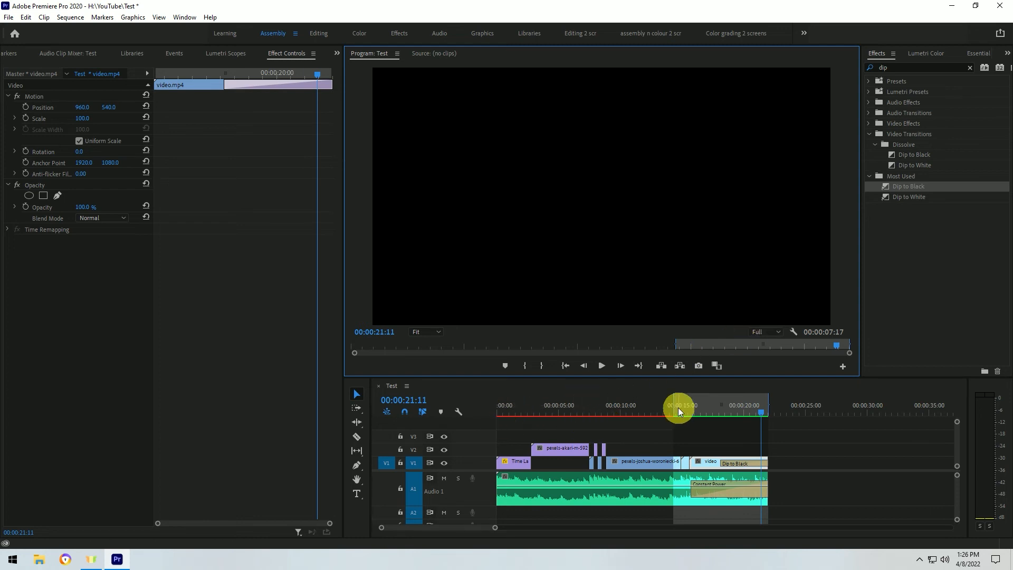
Step: Render the whole sequence with its in point set at 00:00:00:00 and play it from the start
{"action": "left_click", "coordinate": [499, 411]}
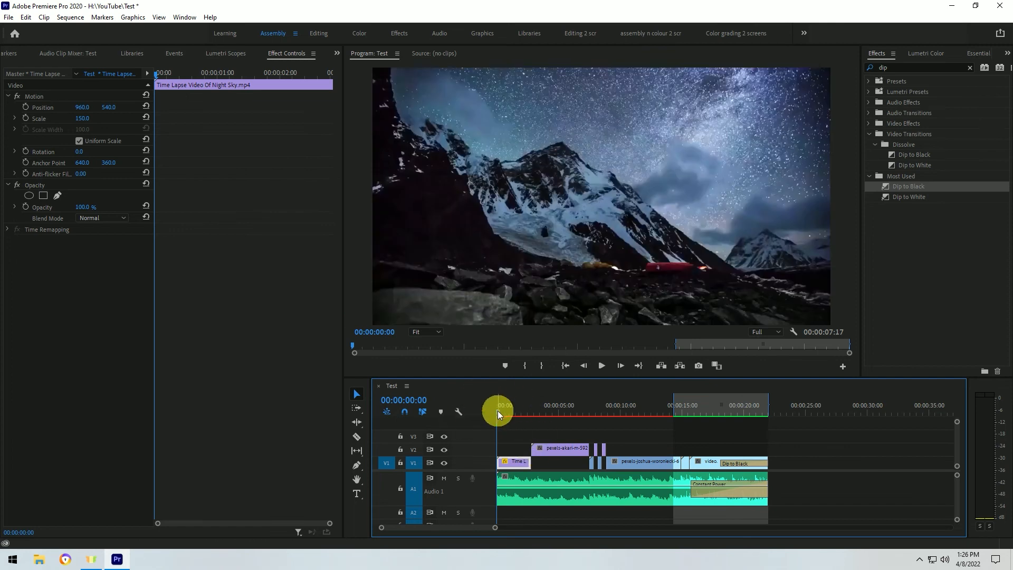
{"action": "left_click", "coordinate": [525, 365]}
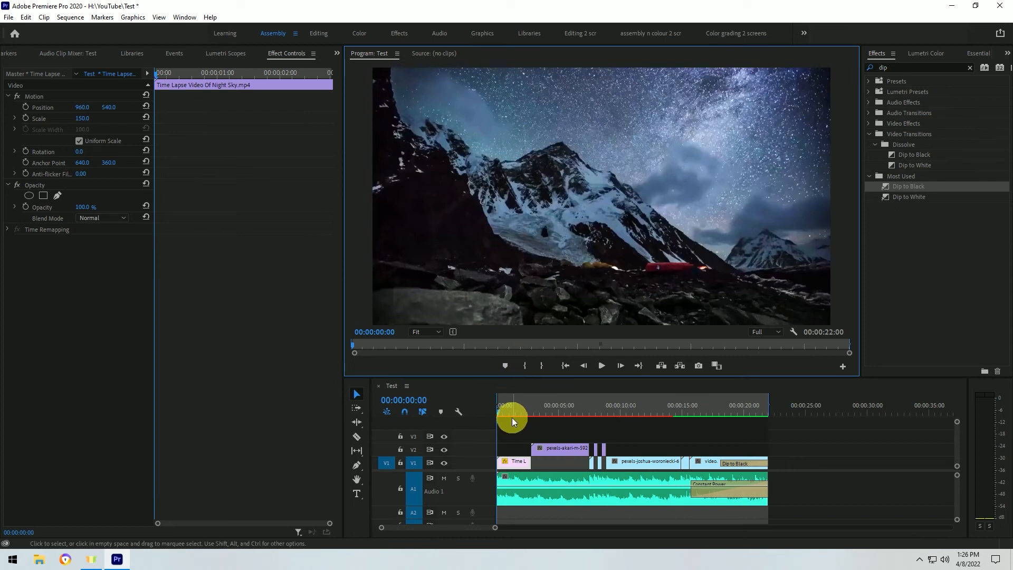
{"action": "left_click", "coordinate": [70, 18]}
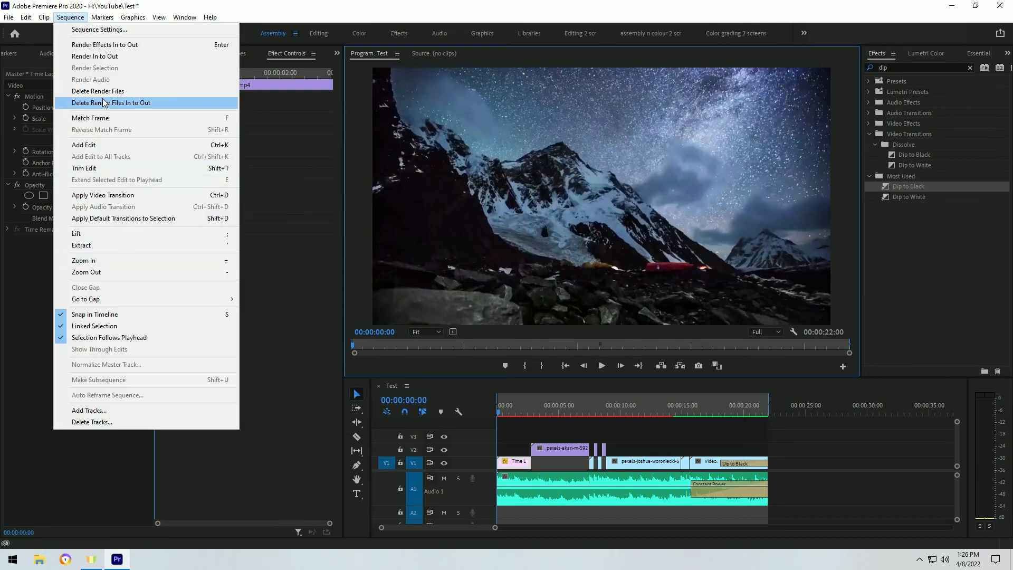
{"action": "left_click", "coordinate": [105, 56]}
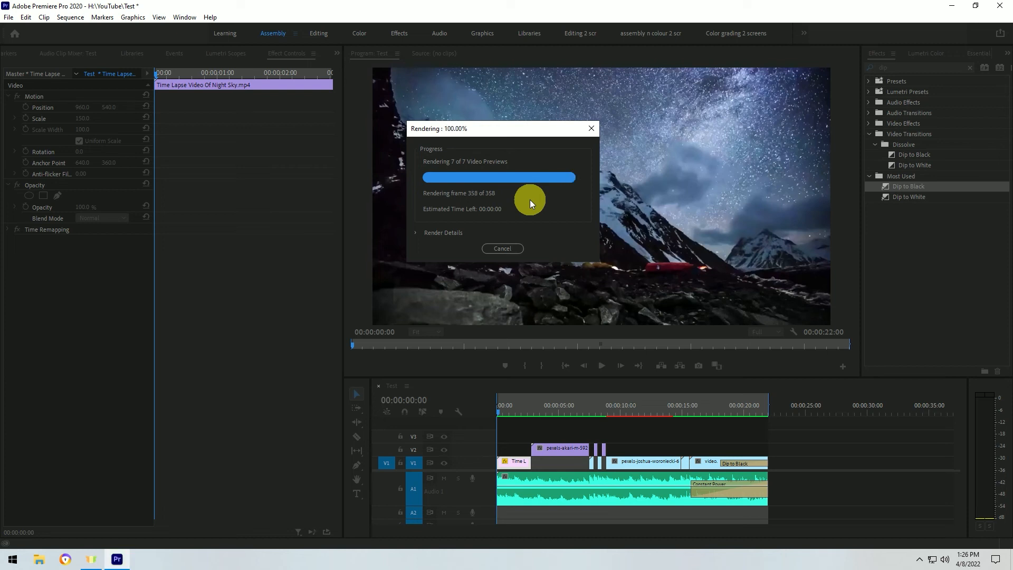
{"action": "key", "text": "space"}
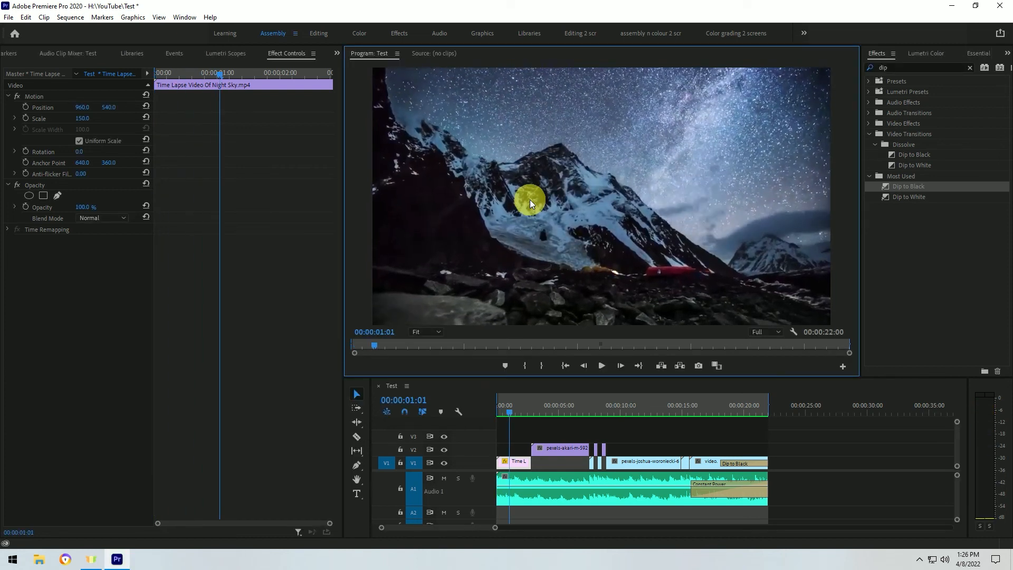